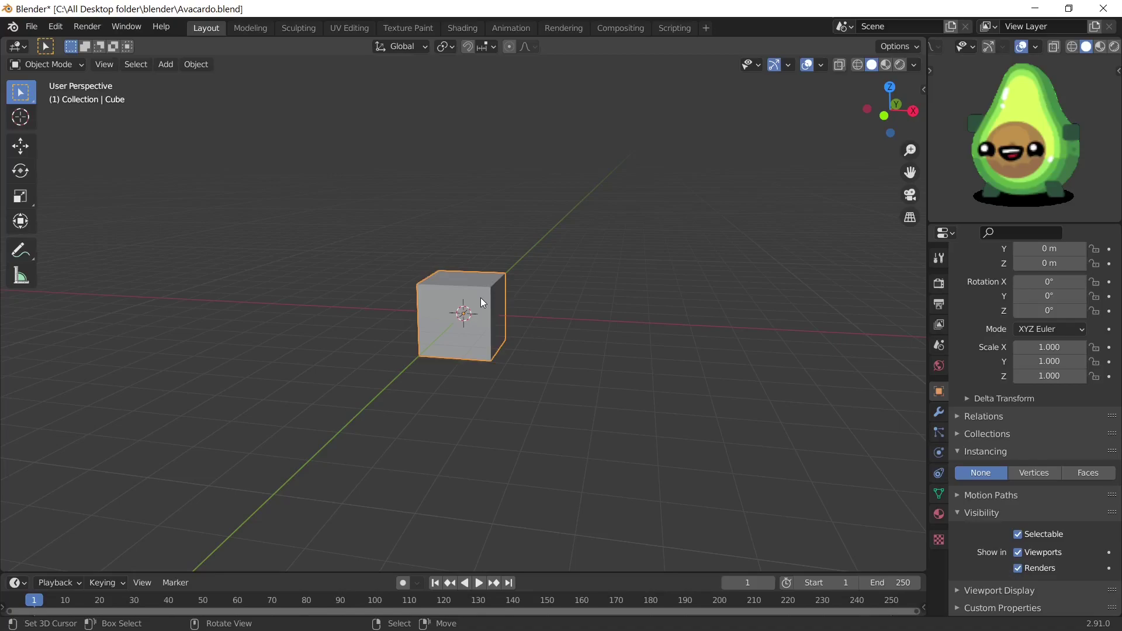
In Edit Mode, scale the whole cube along X to change its proportions
middle_click_drag(484, 303, 120, 190)
key("Tab")
key("s")
key("x")
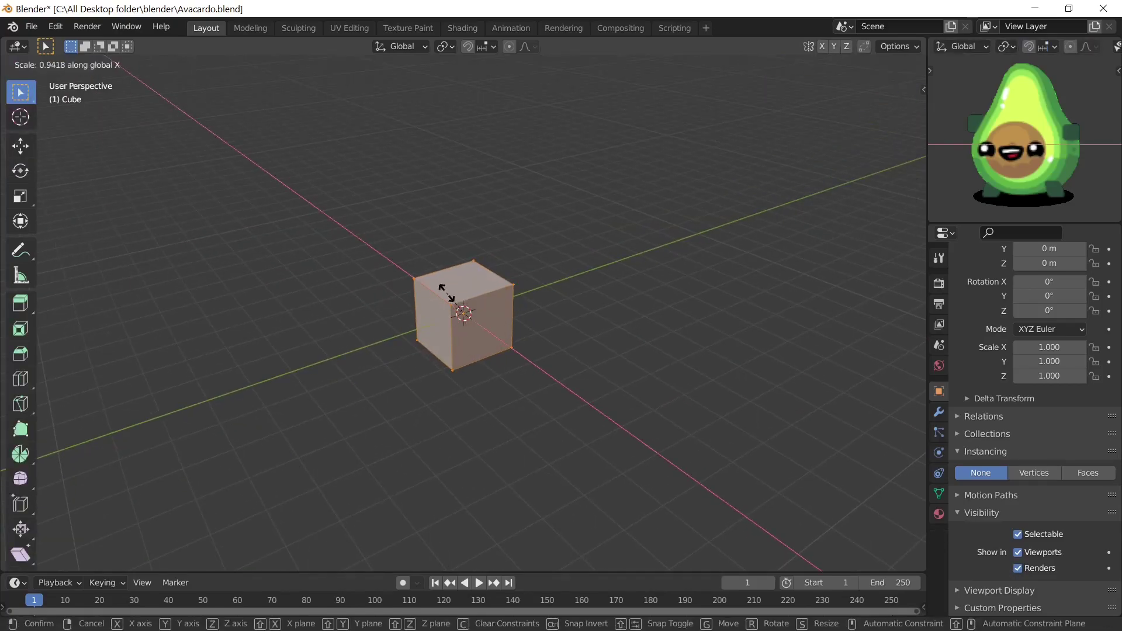
left_click(453, 295)
Extrude the top face upward and scale it down into a tapered top
middle_click_drag(452, 295, 156, 69)
middle_click_drag(466, 278, 484, 246)
key("e")
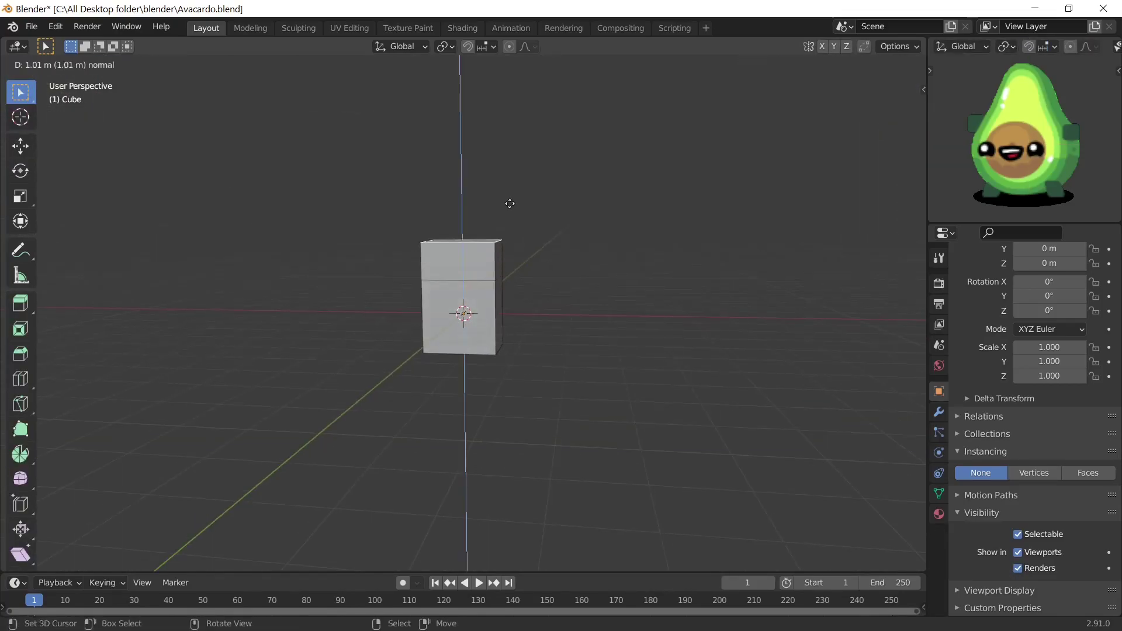
left_click(503, 197)
key("s")
left_click(493, 203)
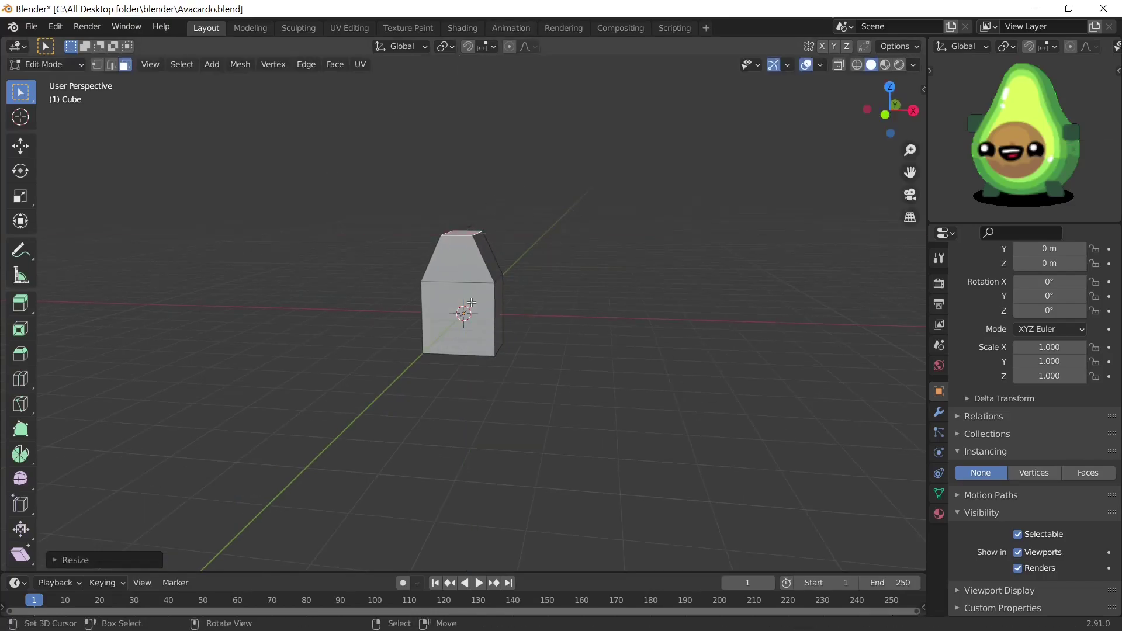
Add a horizontal edge loop across the middle and slide it into position
mouse_move(509, 333)
middle_mouse_down()
mouse_move(378, 313)
mouse_move(438, 229)
middle_mouse_up()
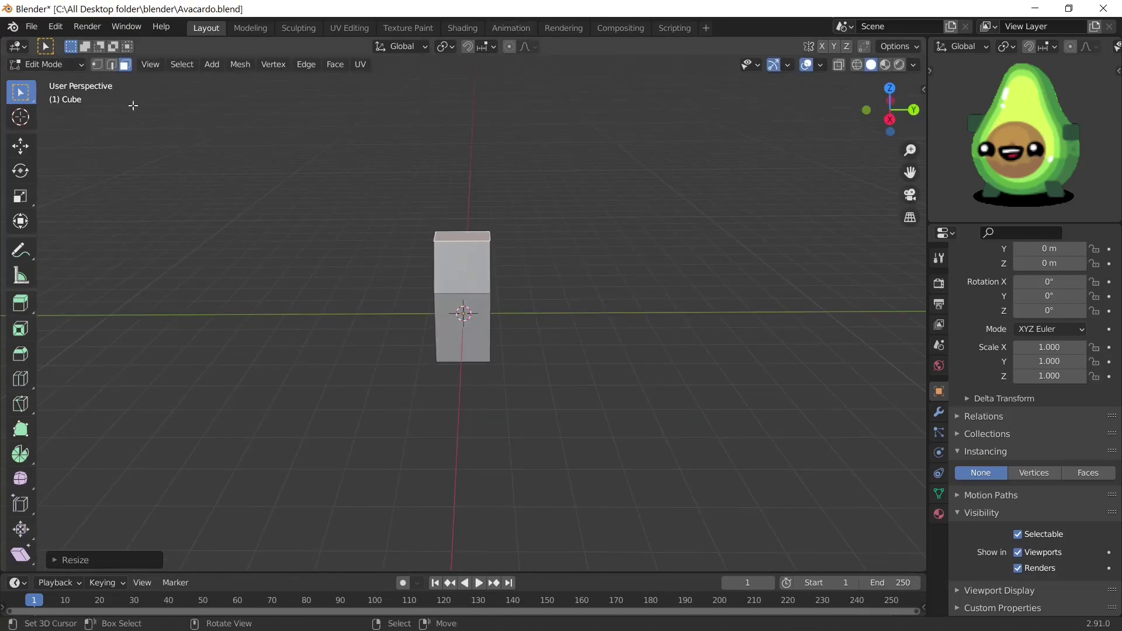
mouse_move(134, 105)
middle_mouse_down()
mouse_move(521, 226)
mouse_move(414, 301)
mouse_move(460, 332)
mouse_move(579, 336)
mouse_move(504, 283)
middle_mouse_up()
key("ctrl+r")
left_click(494, 234)
key("g")
left_click(553, 356)
Add two more horizontal edge loops to the tapered block
key("ctrl+r")
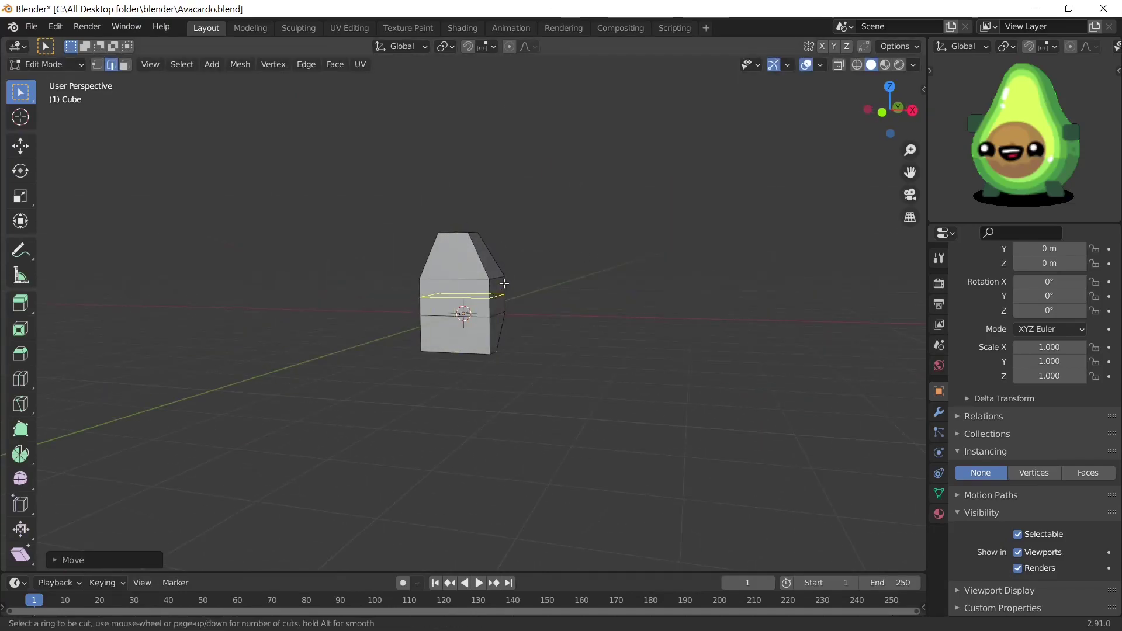
key("g")
left_click(506, 325)
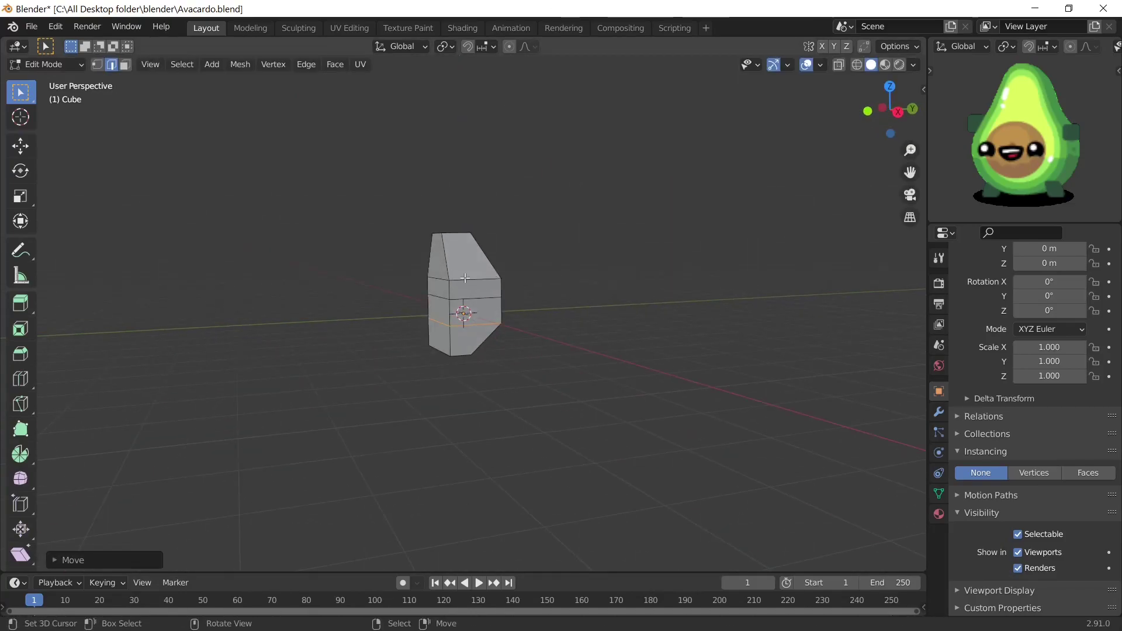
left_click(460, 259)
middle_click_drag(491, 279, 500, 242)
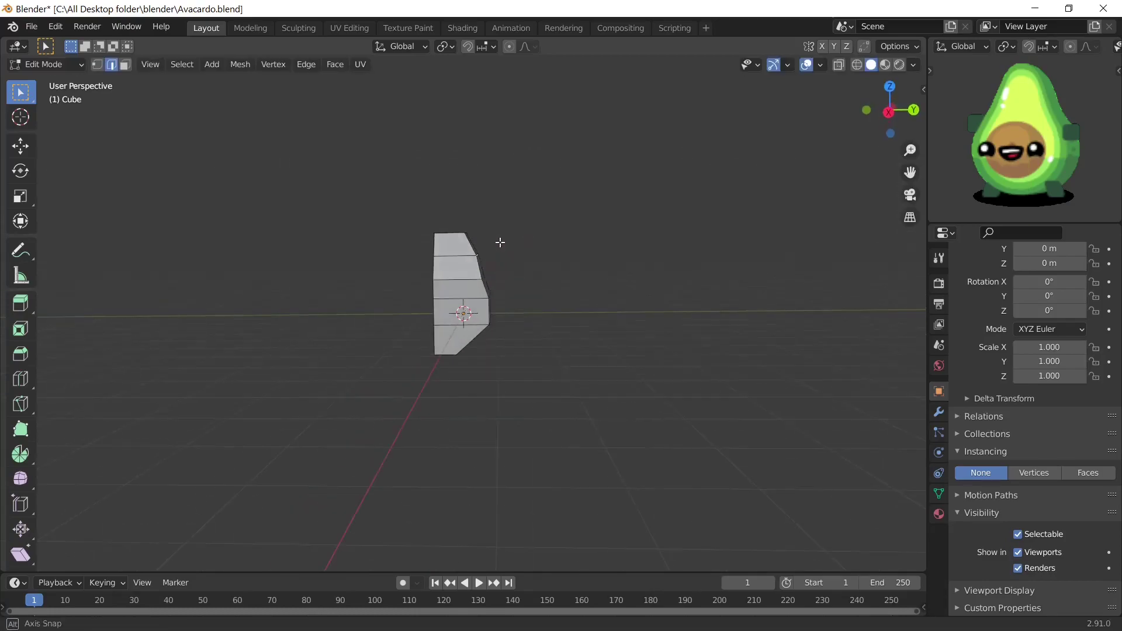
left_click(475, 335)
left_click(591, 330)
mouse_move(591, 331)
middle_mouse_down()
mouse_move(403, 382)
mouse_move(383, 300)
middle_mouse_up()
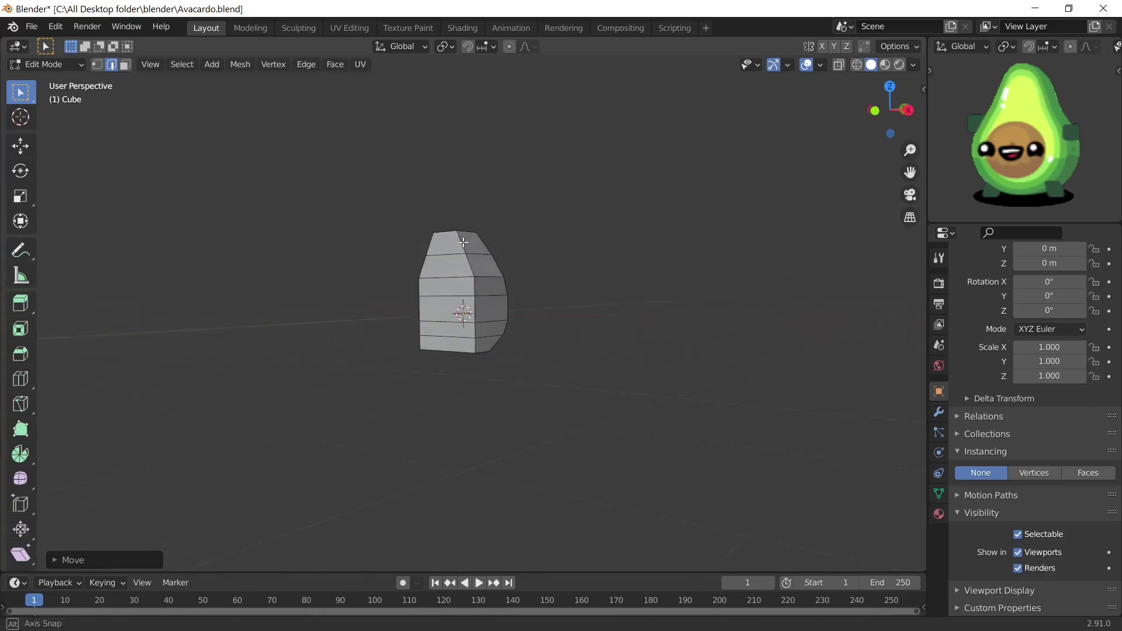
Add a Subdivision Surface modifier to the block
left_click(939, 412)
left_click(993, 282)
left_click(806, 480)
Add an edge loop near the top and scale it down
mouse_move(616, 411)
middle_mouse_down()
mouse_move(548, 290)
mouse_move(504, 274)
mouse_move(548, 257)
middle_mouse_up()
key("ctrl+r")
left_click(506, 258)
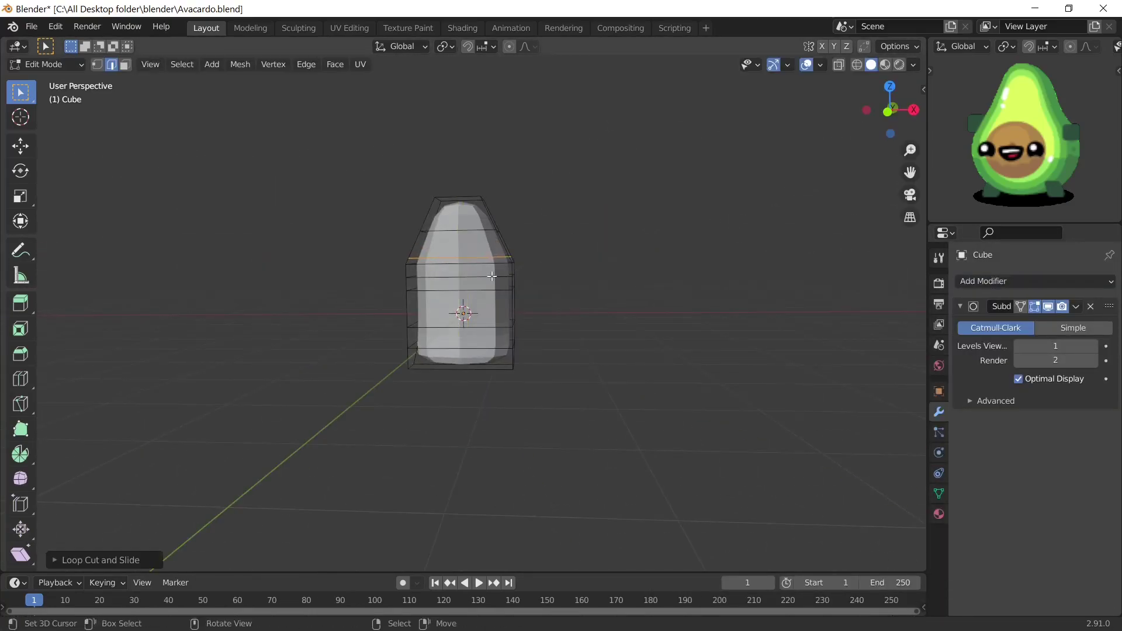
key("s")
left_click(559, 281)
Widen the middle edge loop along X
left_click(514, 294, "alt")
key("s")
key("x")
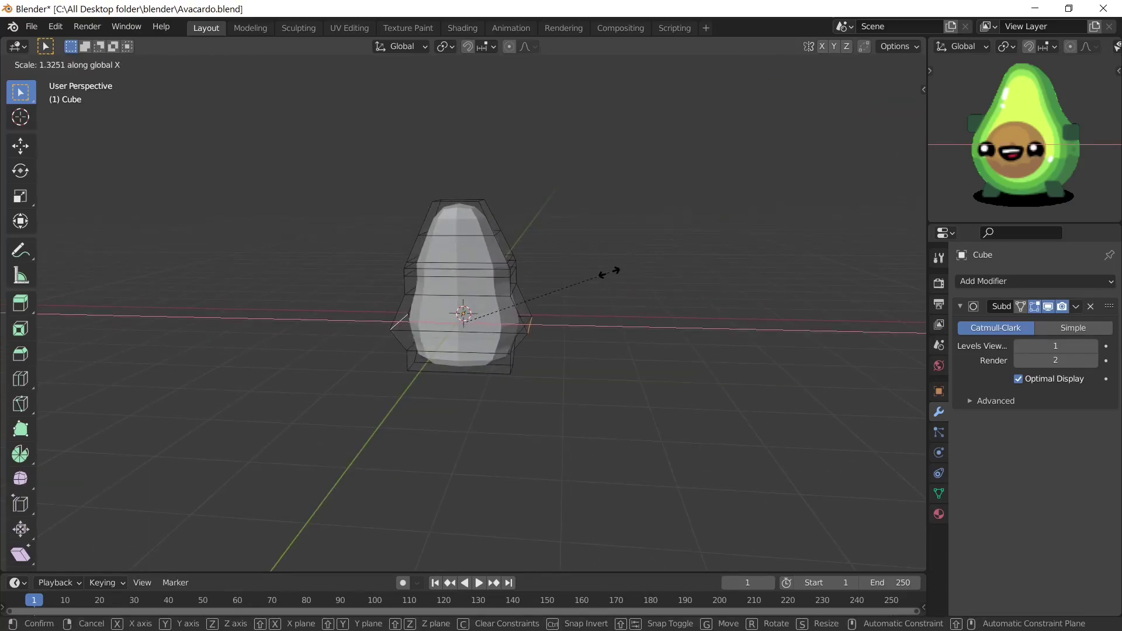
left_click(610, 272)
mouse_move(609, 272)
middle_mouse_down()
mouse_move(509, 238)
mouse_move(571, 296)
mouse_move(457, 353)
middle_mouse_up()
Dissolve the unwanted extra edges
key("x")
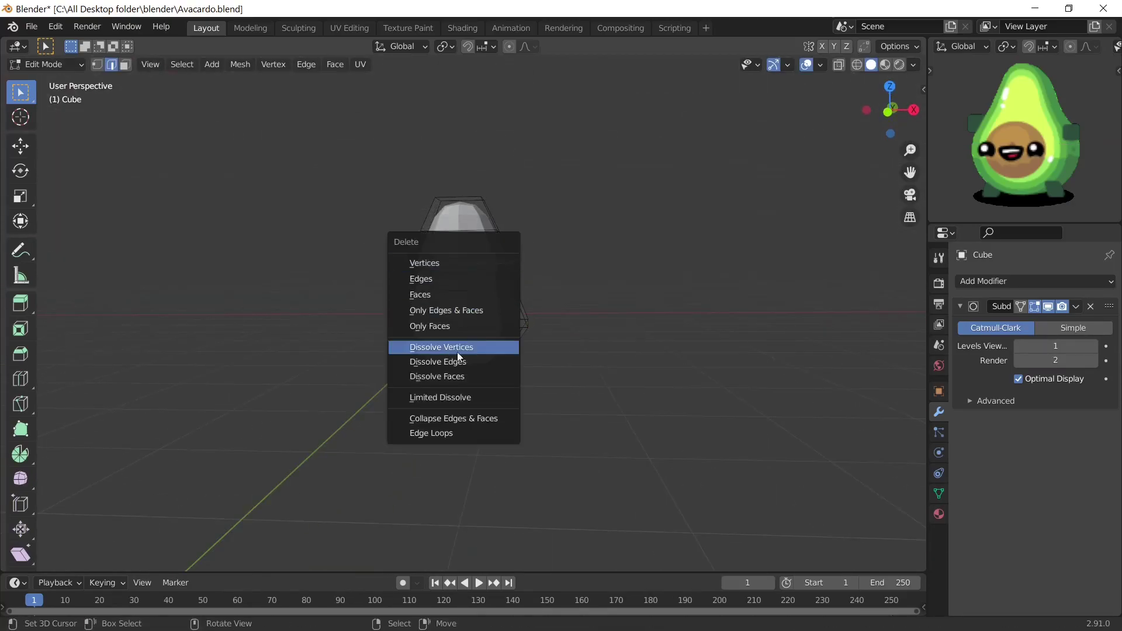
left_click(458, 362)
key("ctrl+z")
key("x")
mouse_move(465, 261)
middle_mouse_down()
mouse_move(551, 263)
mouse_move(476, 175)
mouse_move(463, 251)
middle_mouse_up()
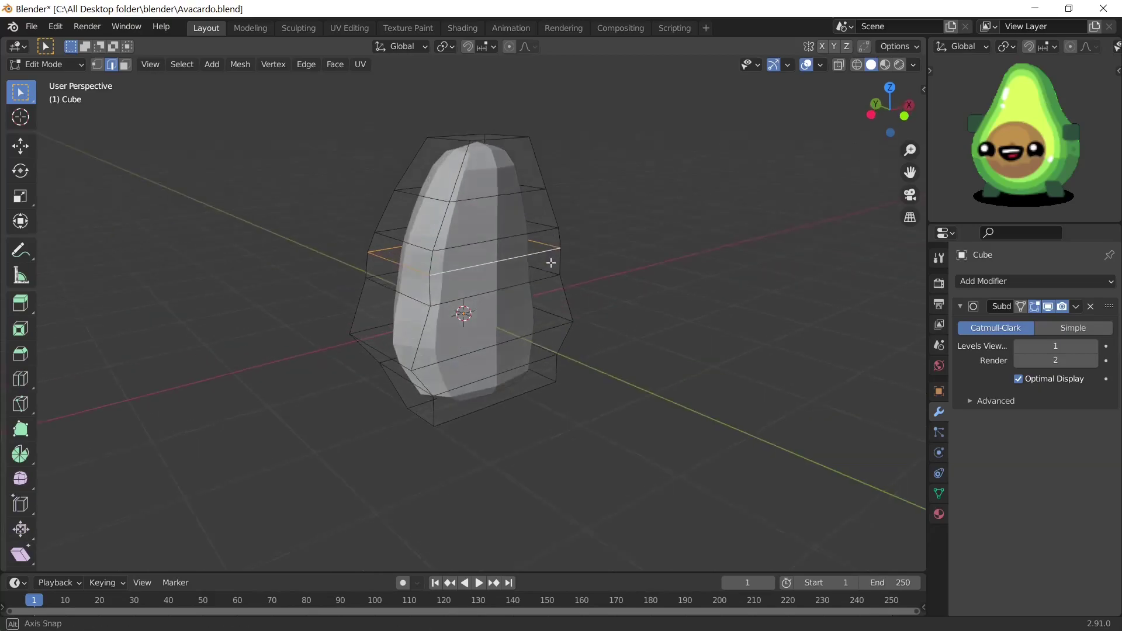
key("x")
Narrow the selection along X, shift it along Y, and narrow it again
key("x")
left_click(463, 334)
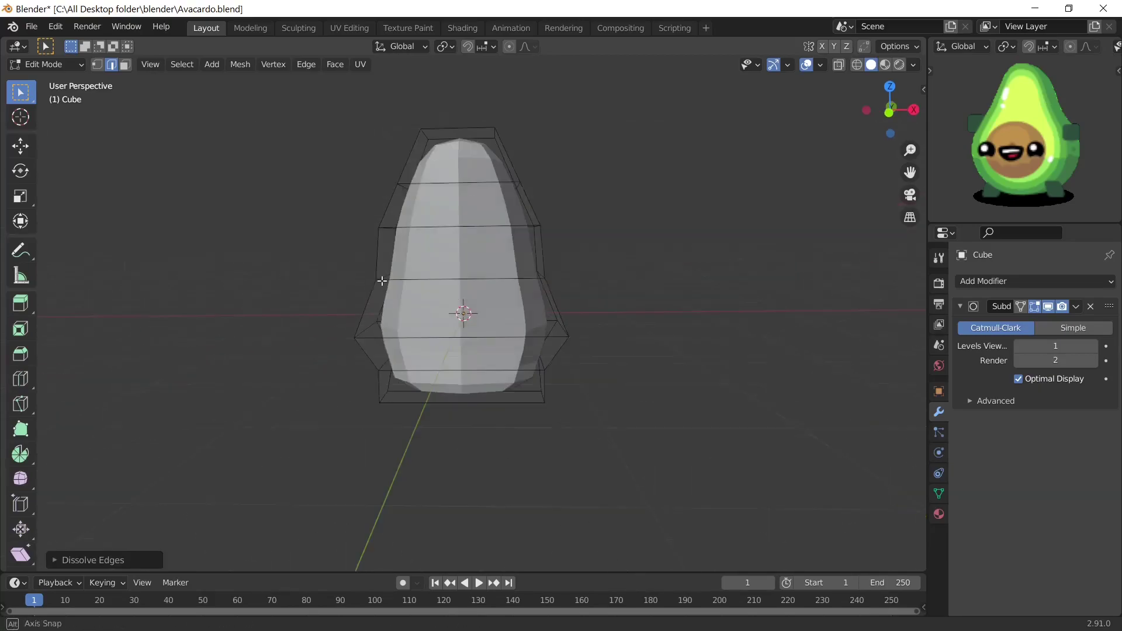
mouse_move(463, 333)
middle_mouse_down()
mouse_move(464, 310)
mouse_move(534, 233)
middle_mouse_up()
key("s")
key("x")
left_click(591, 208)
middle_click_drag(591, 208, 321, 206)
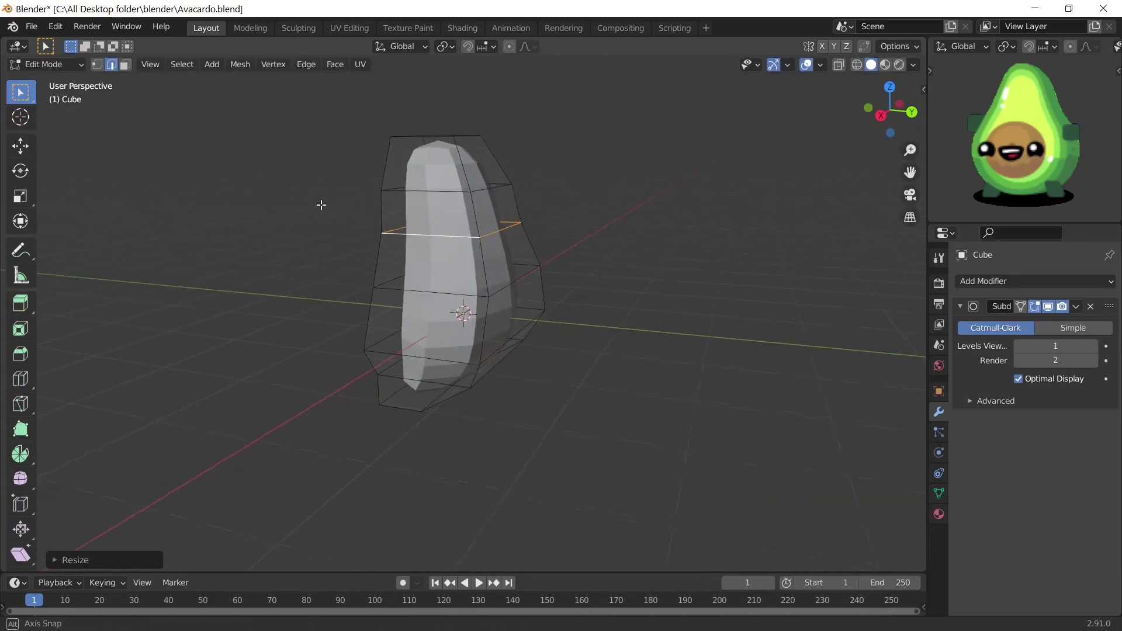
key("g")
key("y")
left_click(529, 203)
middle_click_drag(615, 326, 646, 246)
key("s")
key("x")
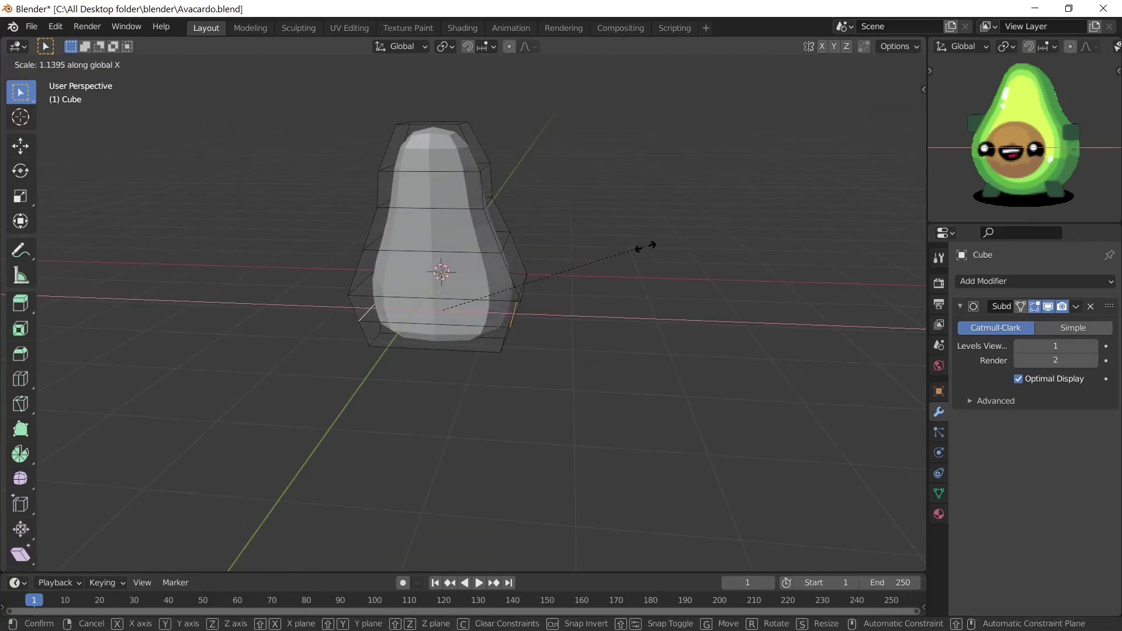
left_click(432, 277)
Add a vertical edge loop and slide it into place
key("ctrl+r")
mouse_move(432, 276)
middle_mouse_down()
mouse_move(546, 251)
mouse_move(509, 298)
mouse_move(526, 317)
mouse_move(388, 350)
middle_mouse_up()
key("g")
left_click(526, 317)
Select the upper faces, left-side edge loop and a bottom vertex, moving them along Y
middle_click_drag(489, 366, 456, 251)
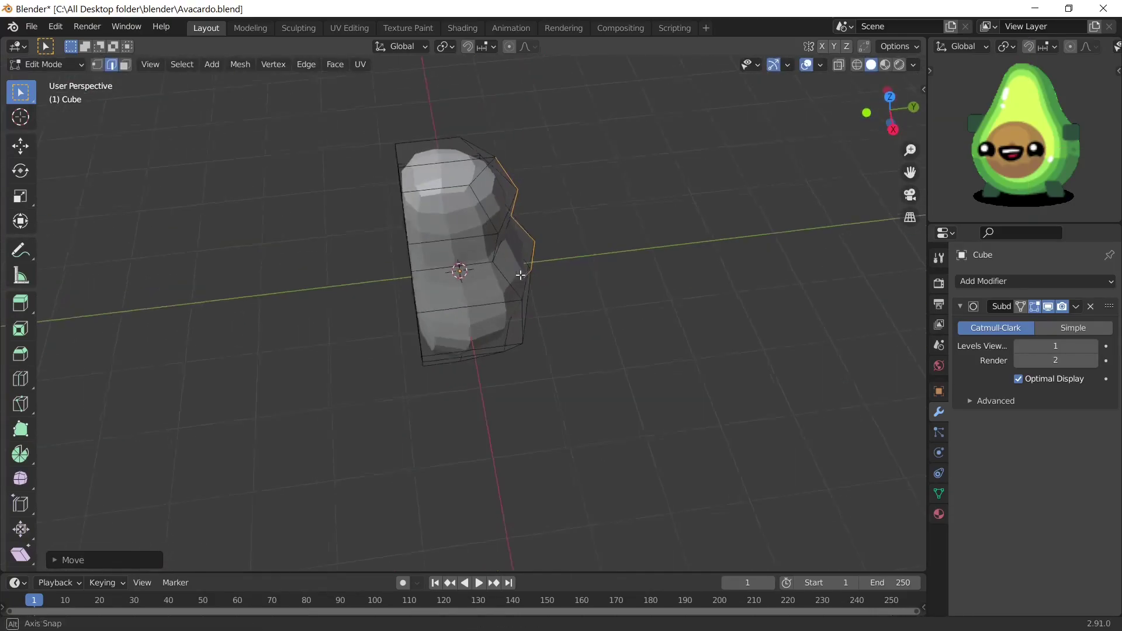
left_click(125, 64)
middle_click_drag(327, 193, 397, 240)
left_click(397, 241, "shift")
key("2")
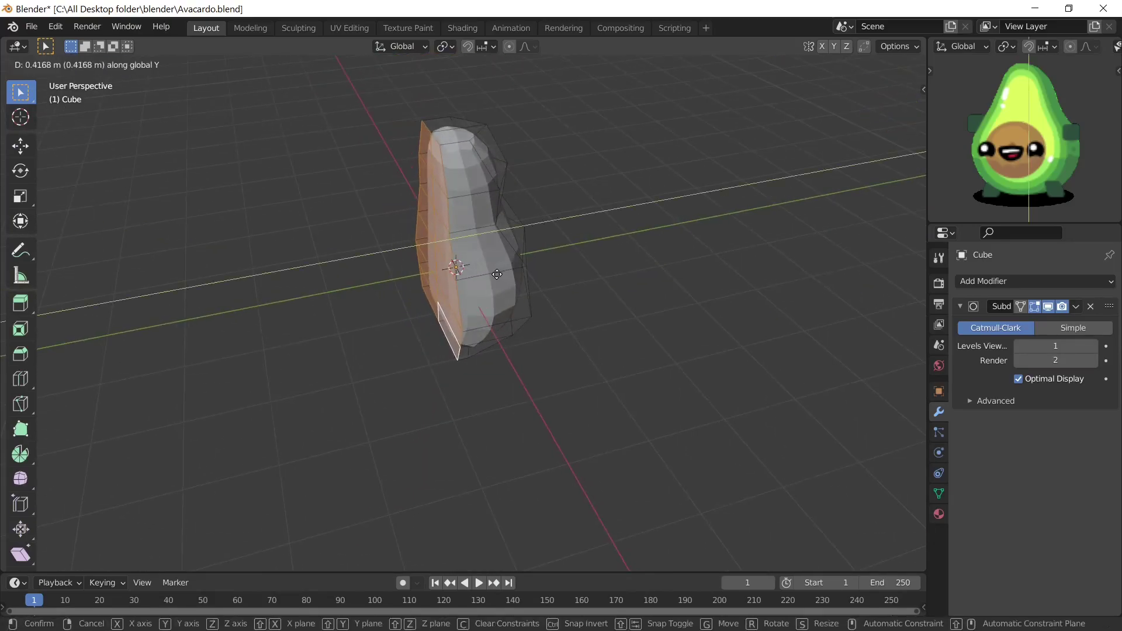
mouse_move(484, 305)
middle_mouse_down()
mouse_move(418, 319)
mouse_move(531, 403)
middle_mouse_up()
left_click(418, 319, "alt")
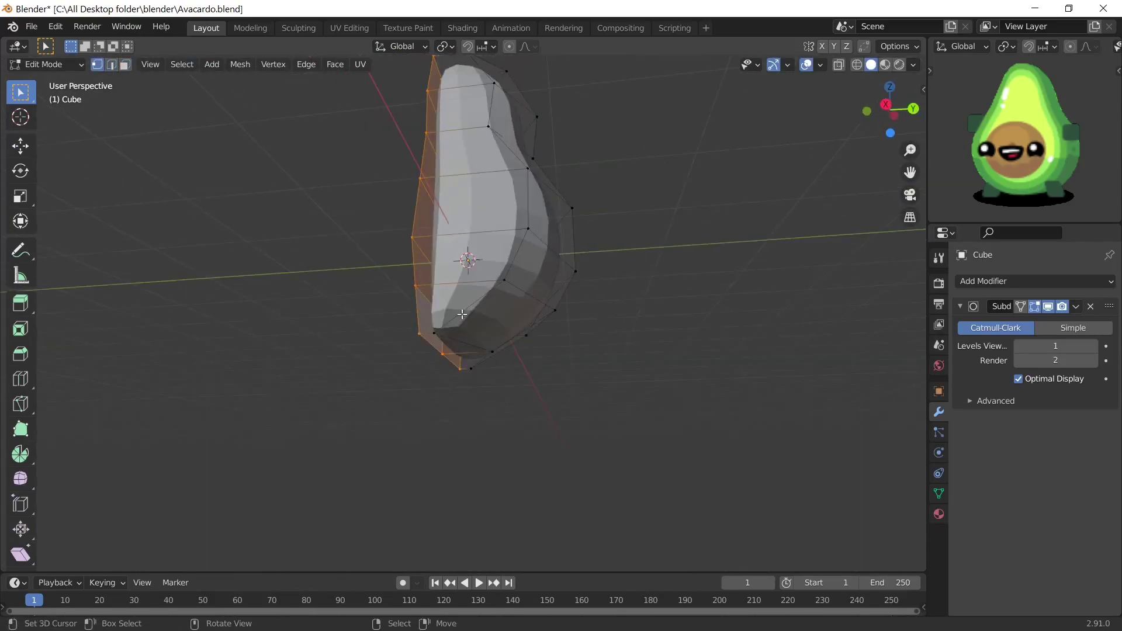
left_click(495, 354)
key("g")
key("y")
Place a new loop cut, then undo it
key("ctrl+r")
mouse_move(520, 364)
middle_mouse_down()
mouse_move(418, 387)
mouse_move(493, 376)
mouse_move(537, 261)
middle_mouse_up()
left_click(432, 373)
key("ctrl+z")
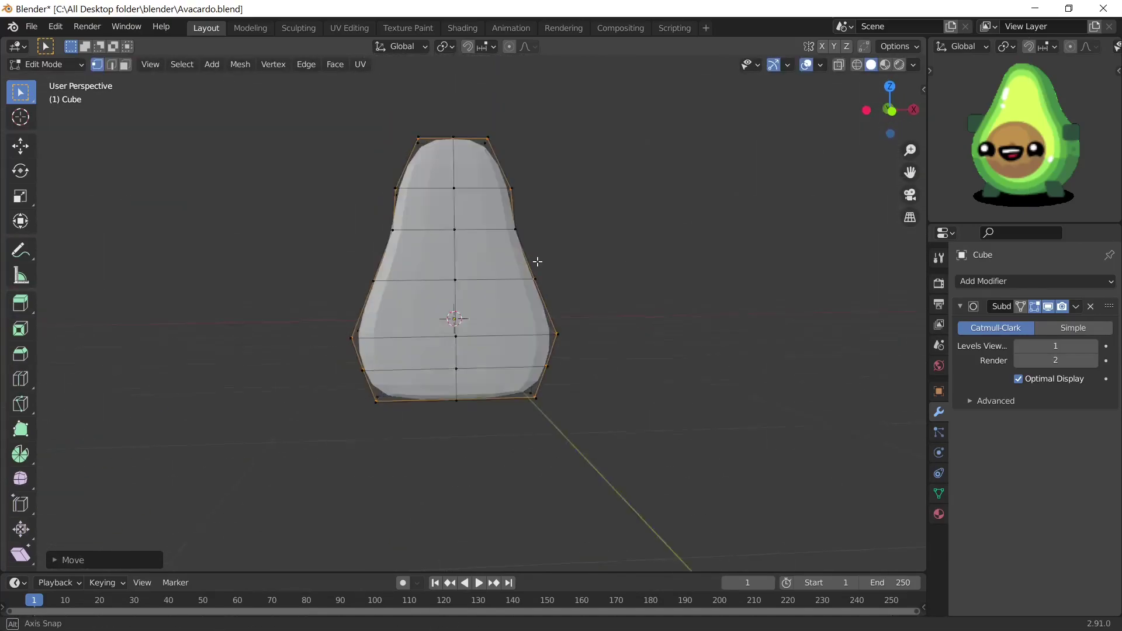
Resize a horizontal edge loop to a new width
key("2")
middle_click_drag(108, 181, 409, 233)
left_click(514, 281, "alt")
key("s")
left_click(594, 263)
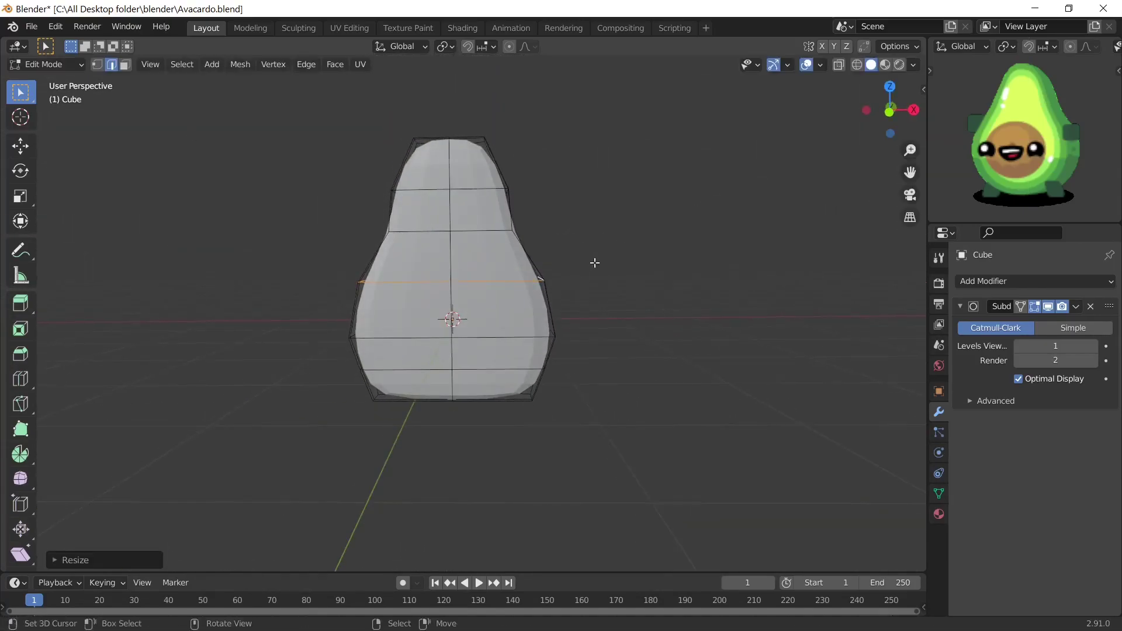
left_click(638, 328)
mouse_move(638, 328)
middle_mouse_down()
mouse_move(535, 363)
mouse_move(641, 356)
middle_mouse_up()
Lower the selection along Z to widen the rounded bottom
key("g")
key("z")
left_click(535, 362)
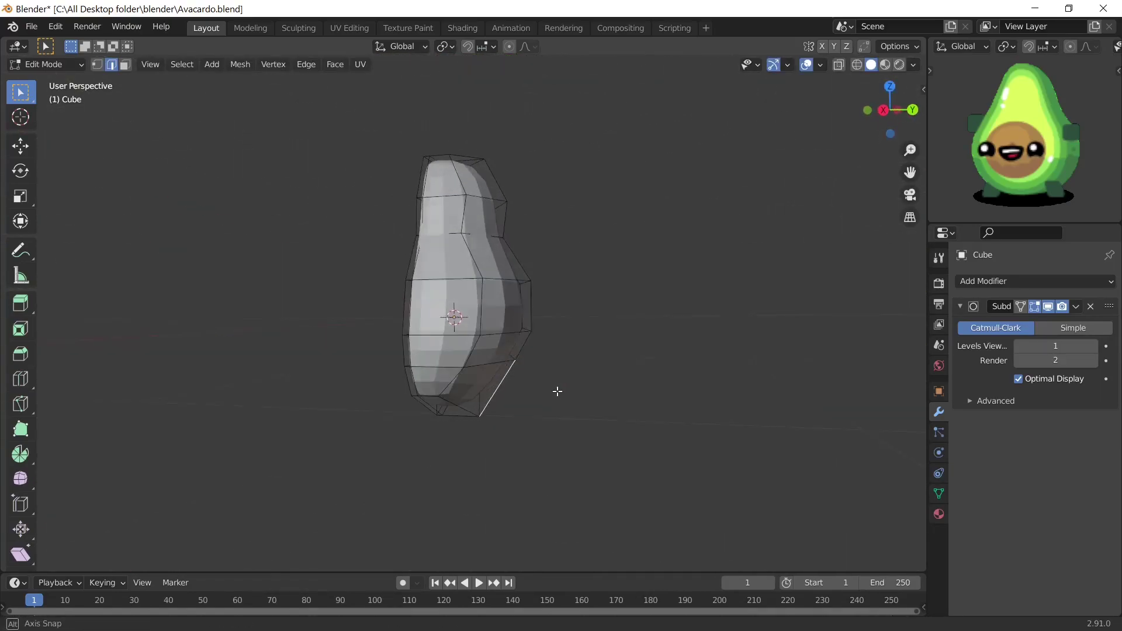
key("g")
left_click(482, 363)
middle_click_drag(482, 363, 634, 363)
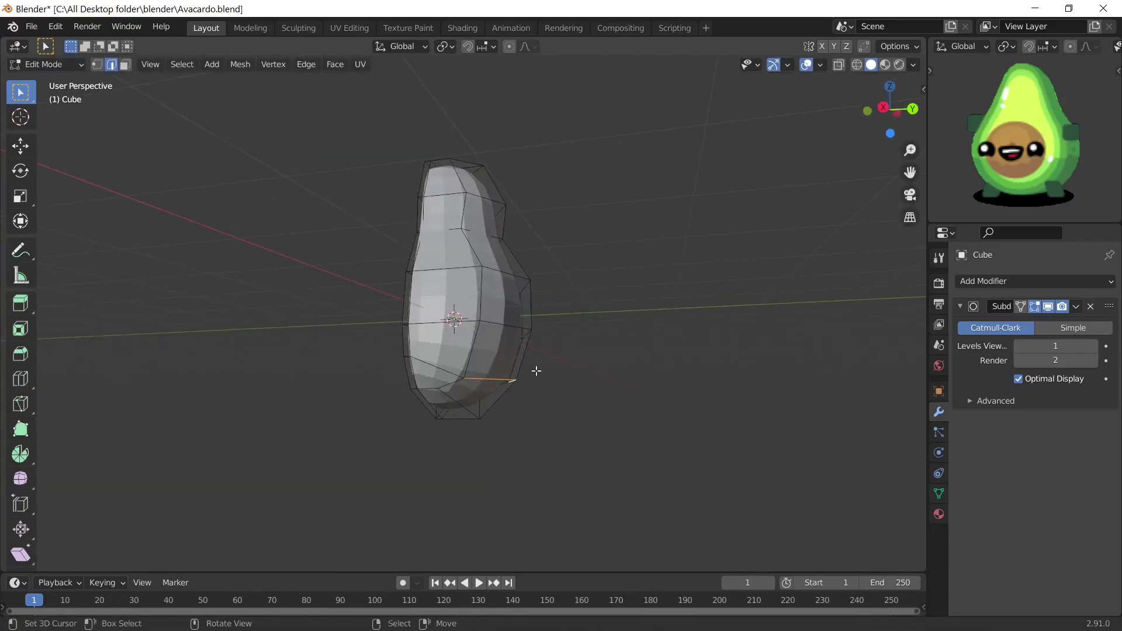
Reshape the body along Y with proportional editing, select the flat back, and save
middle_click_drag(700, 384, 740, 255)
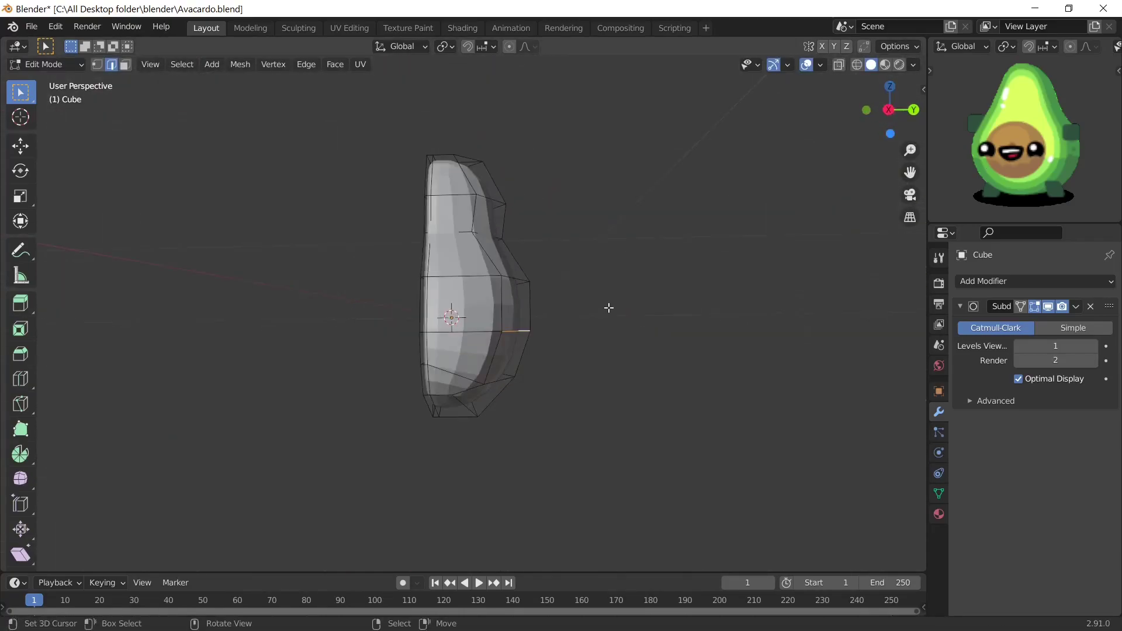
middle_click_drag(608, 308, 539, 411)
key("Escape")
key("g")
key("y")
left_click(438, 280)
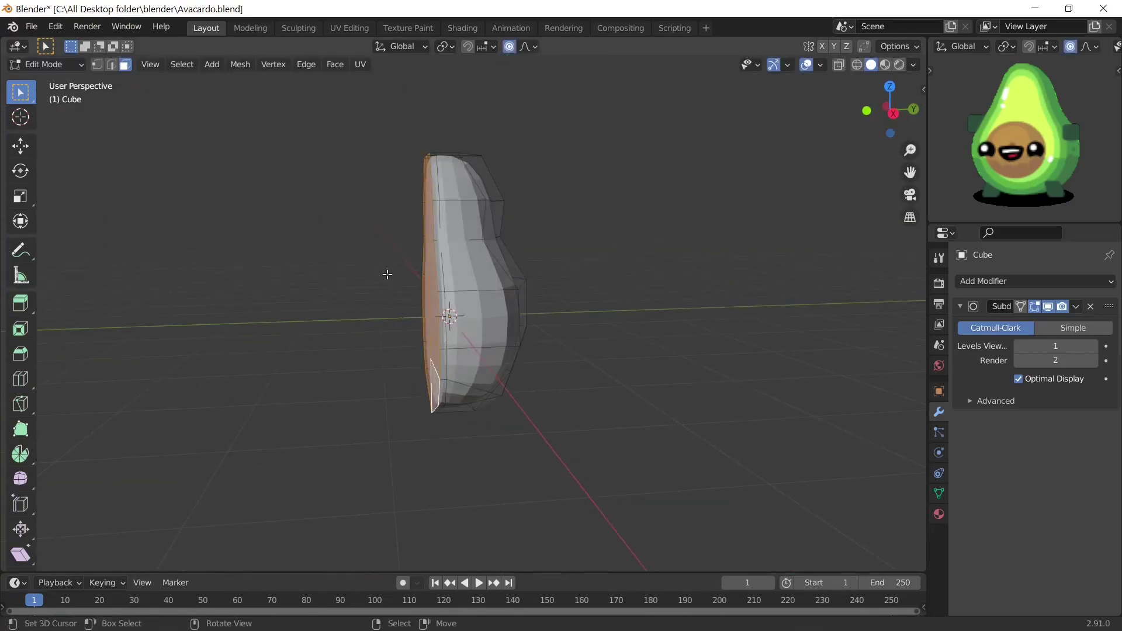
key("o")
key("g")
key("y")
left_click(374, 270)
key("ctrl+s")
From the front view, add an upper edge loop and scale it along X
key("KP_1")
key("o")
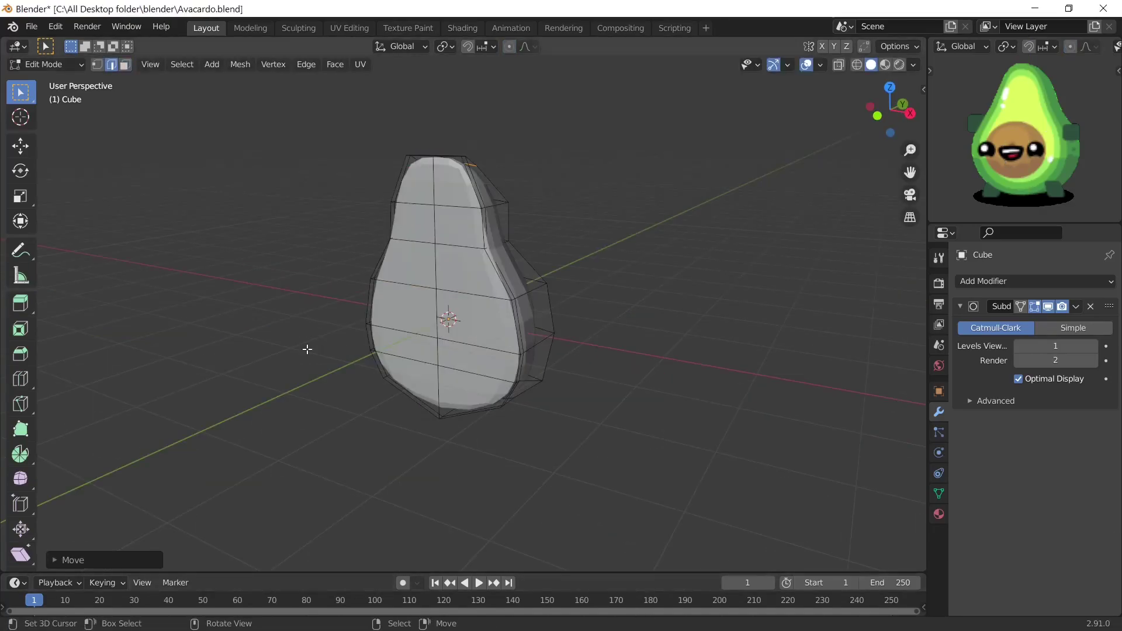
key("2")
key("ctrl+r")
left_click(587, 203)
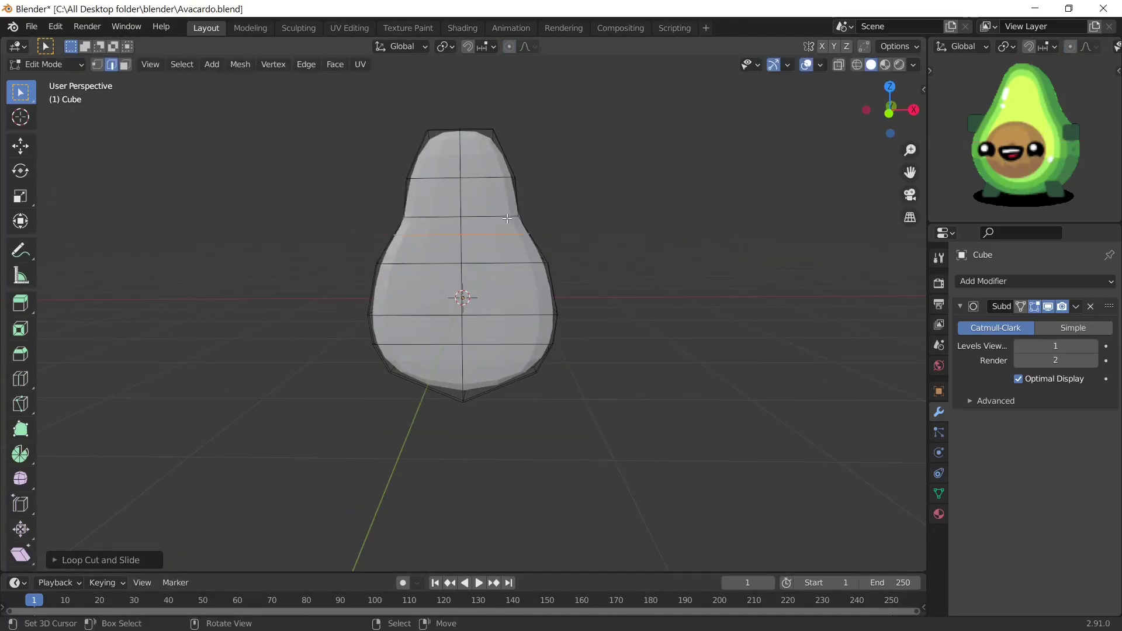
key("s")
key("x")
left_click(583, 149)
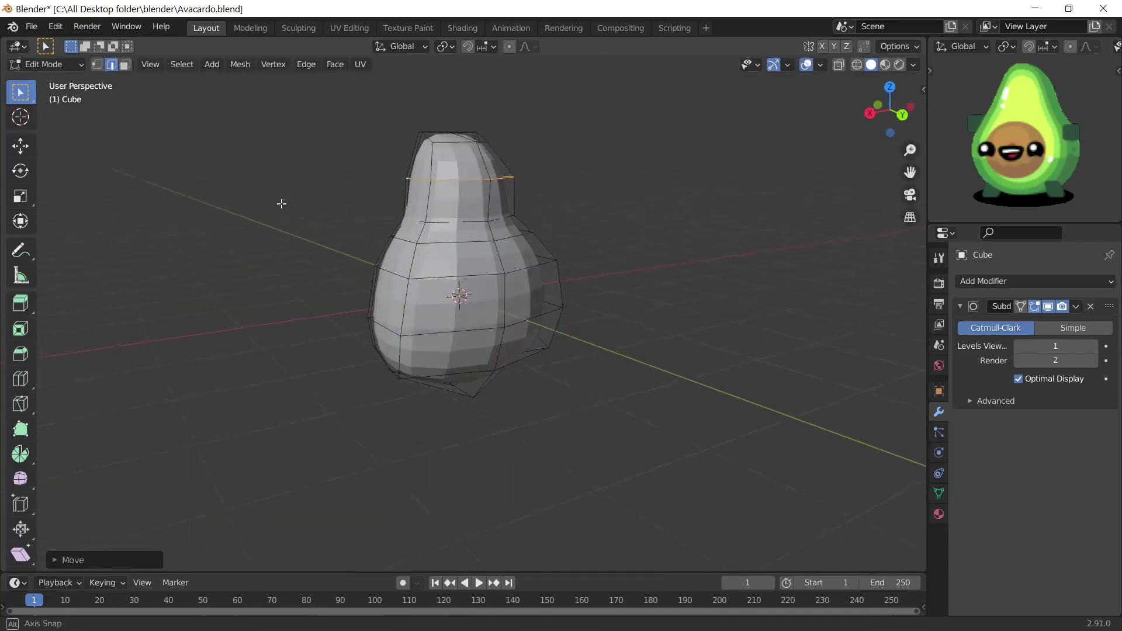
key("space")
mouse_move(280, 200)
middle_mouse_down()
mouse_move(630, 209)
mouse_move(489, 279)
middle_mouse_up()
scroll(489, 279, "up", 1)
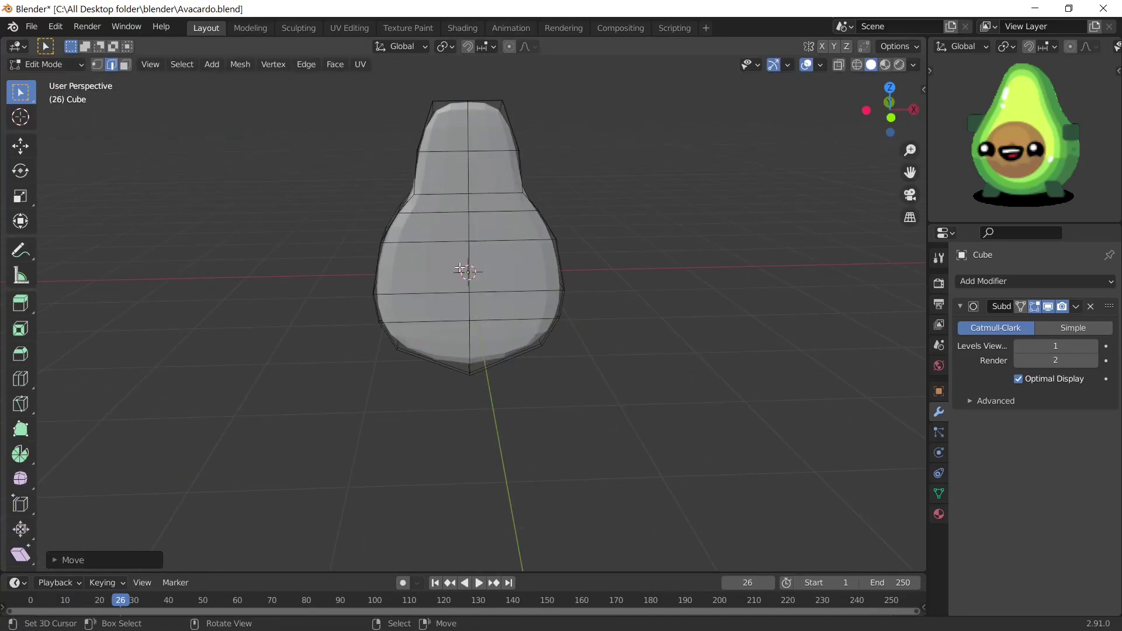
middle_click_drag(478, 254, 594, 212)
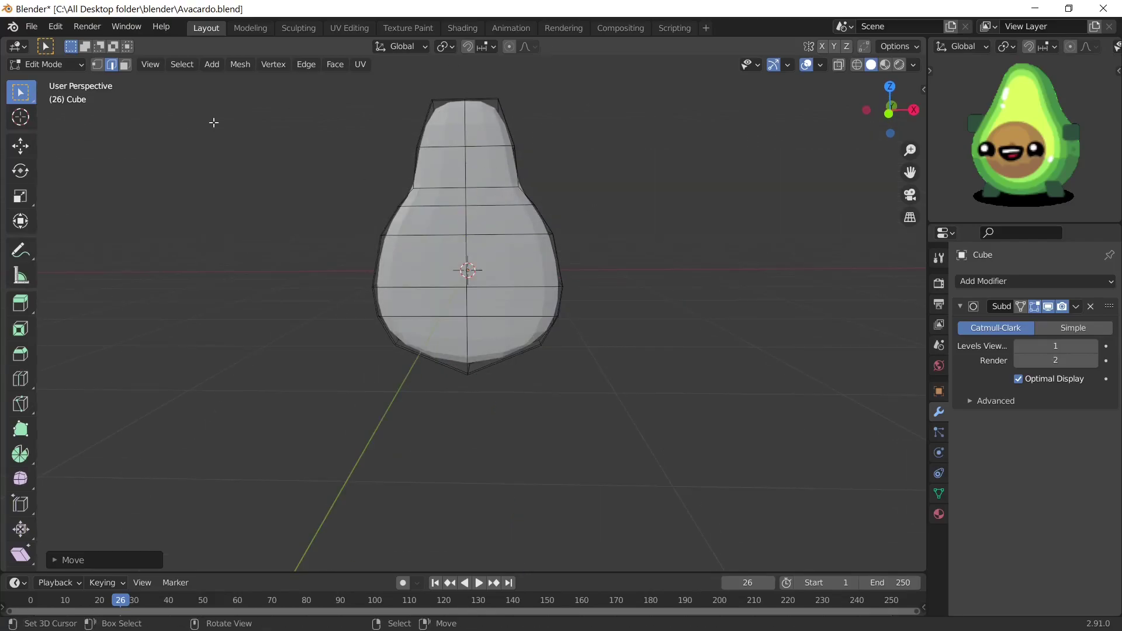
Inset the front faces, round the inset into a circle, and delete the inner faces for the pit hole
left_click(497, 343, "shift")
key("i")
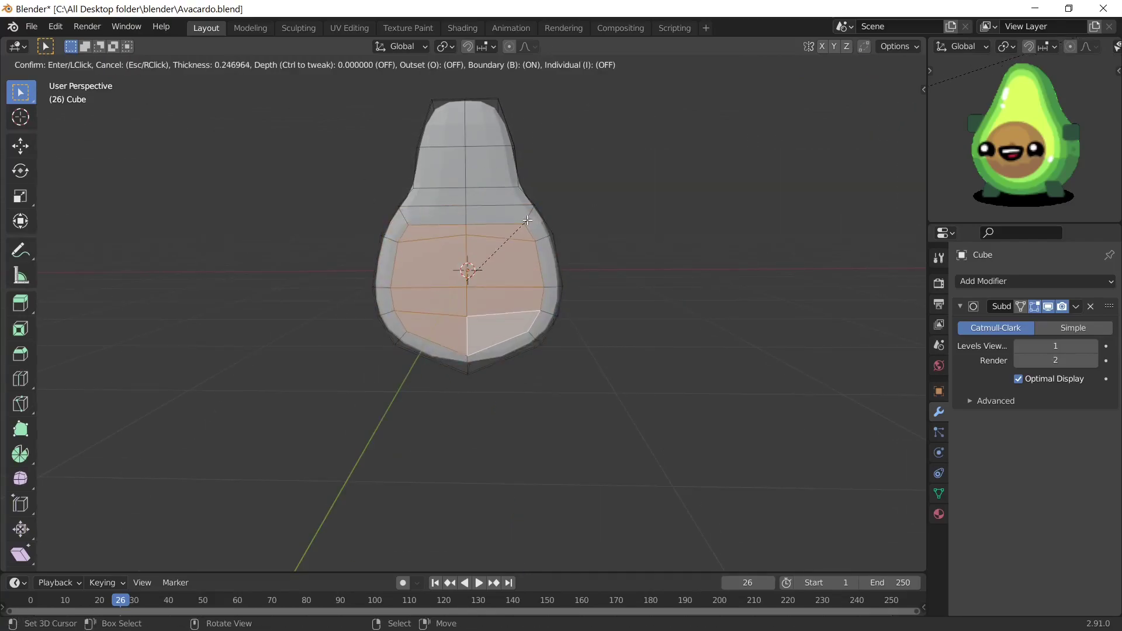
left_click(528, 220)
right_click(398, 268)
left_click(544, 280)
key("s")
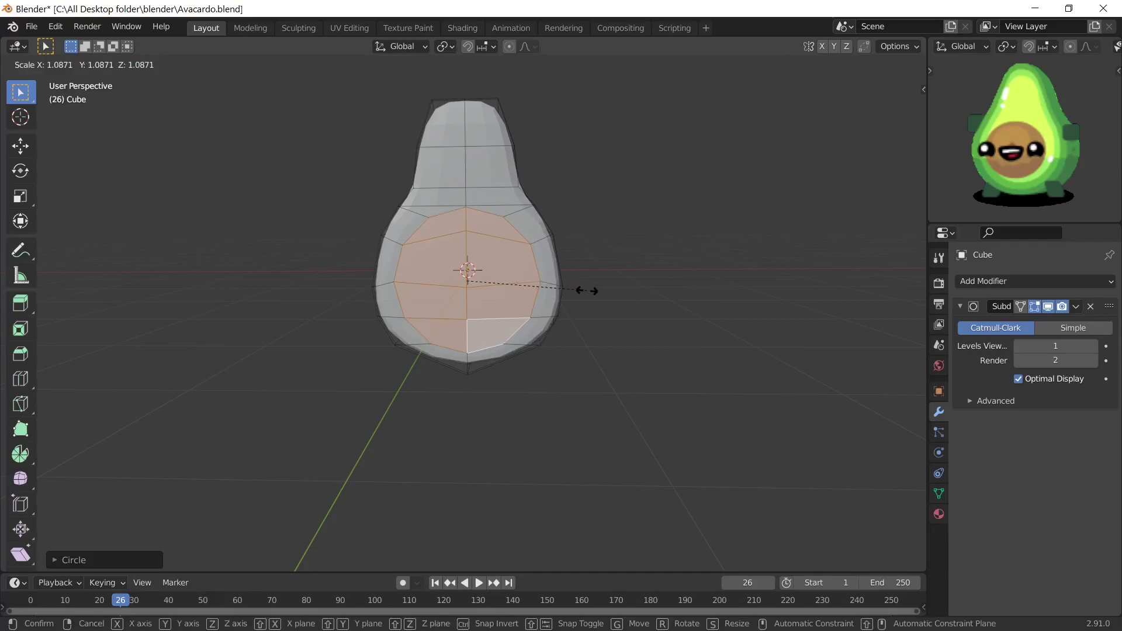
right_click(586, 290)
key("x")
left_click(537, 285)
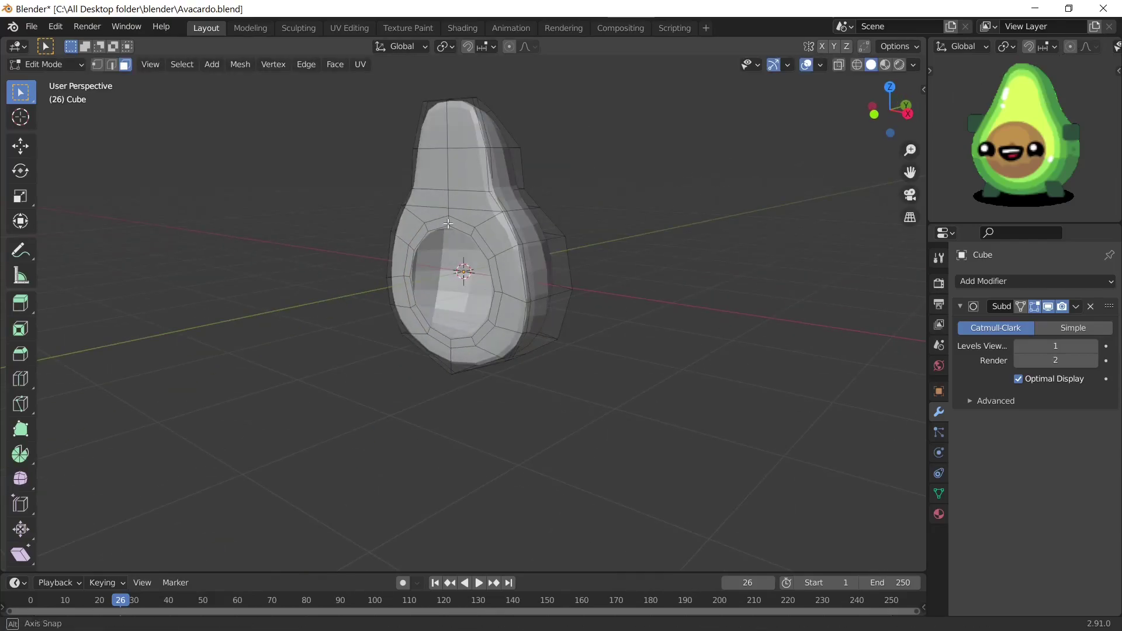
Inset the faces around the hollow twice to form two flesh rings
middle_click_drag(536, 285, 290, 164)
middle_click_drag(455, 201, 514, 217)
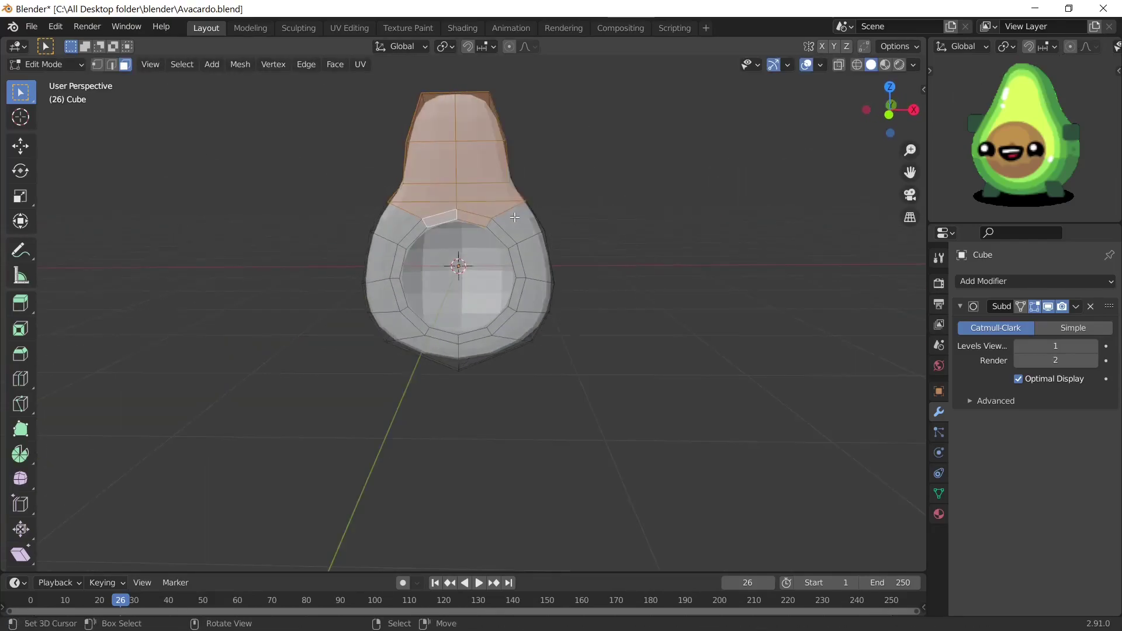
mouse_move(393, 323)
middle_mouse_down()
mouse_move(546, 226)
mouse_move(380, 187)
mouse_move(573, 198)
mouse_move(582, 273)
mouse_move(614, 200)
middle_mouse_up()
key("i")
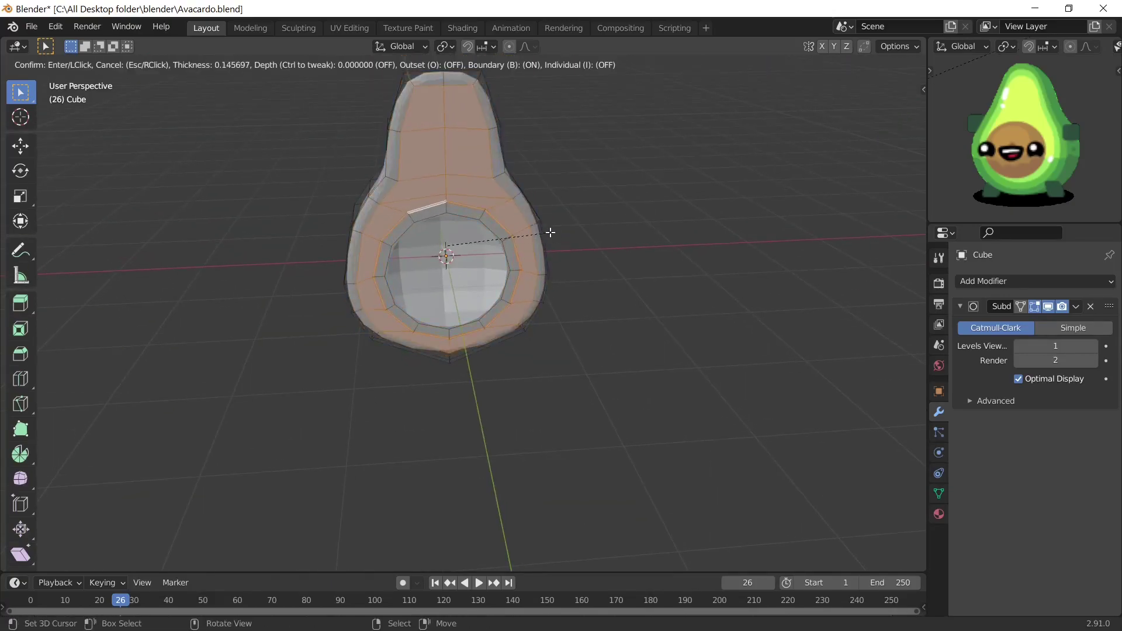
left_click(548, 232)
mouse_move(551, 231)
middle_mouse_down()
mouse_move(370, 151)
mouse_move(497, 192)
middle_mouse_up()
key("3")
key("i")
left_click(498, 193)
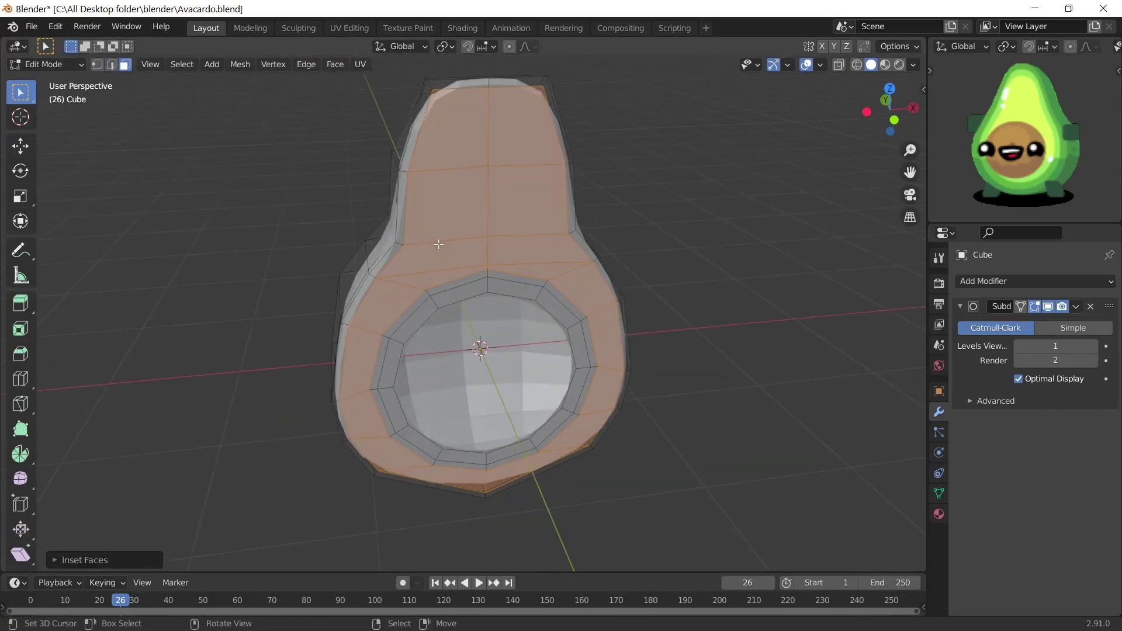
mouse_move(438, 244)
middle_mouse_down()
mouse_move(416, 128)
mouse_move(479, 193)
mouse_move(444, 175)
middle_mouse_up()
Return to Object Mode and move the pit sphere into the avocado's front opening
key("1")
key("a")
left_click(45, 64)
left_click(390, 316)
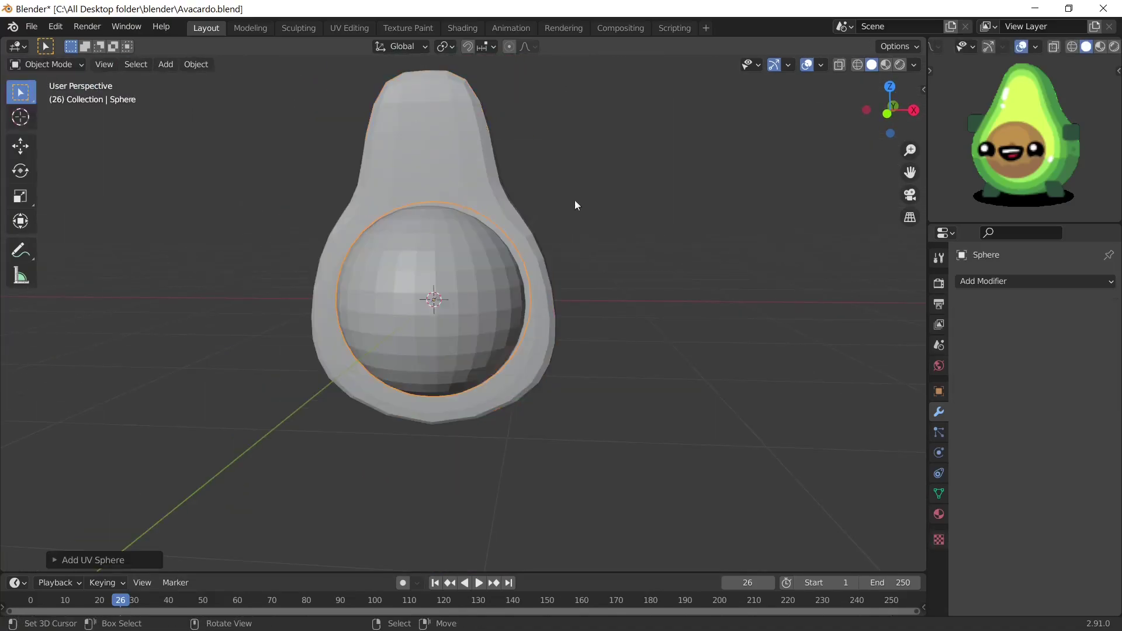
key("g")
left_click(485, 271)
middle_click_drag(485, 270, 450, 239)
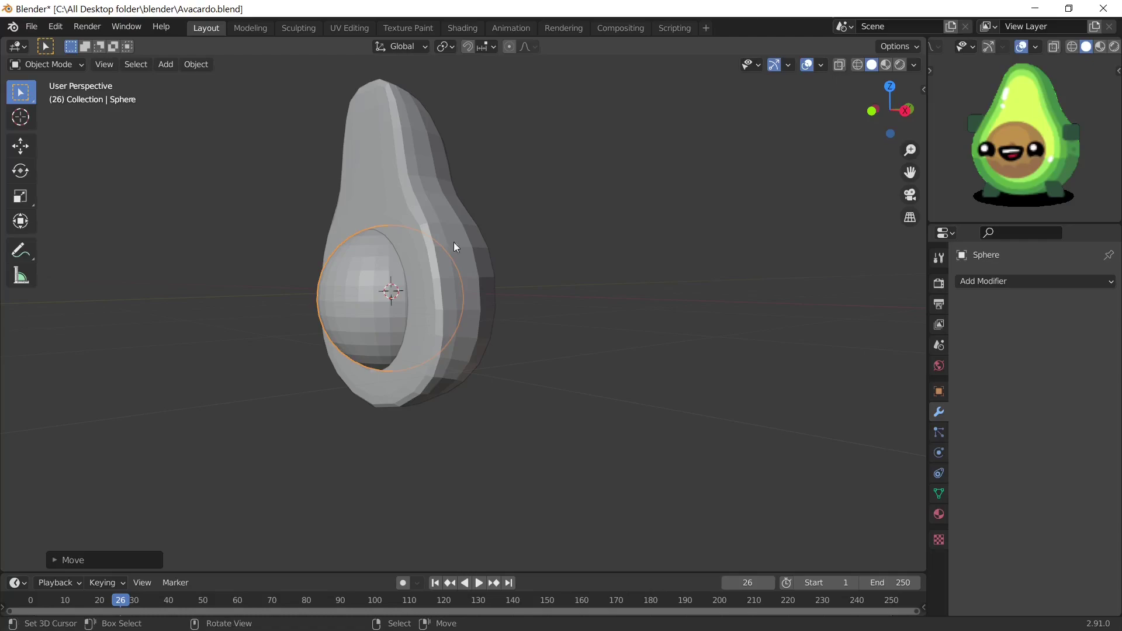
Enlarge the pit sphere and check its fit from a straight front view
key("s")
left_click(465, 324)
scroll(602, 215, "up", 4)
key("KP_1")
key("s")
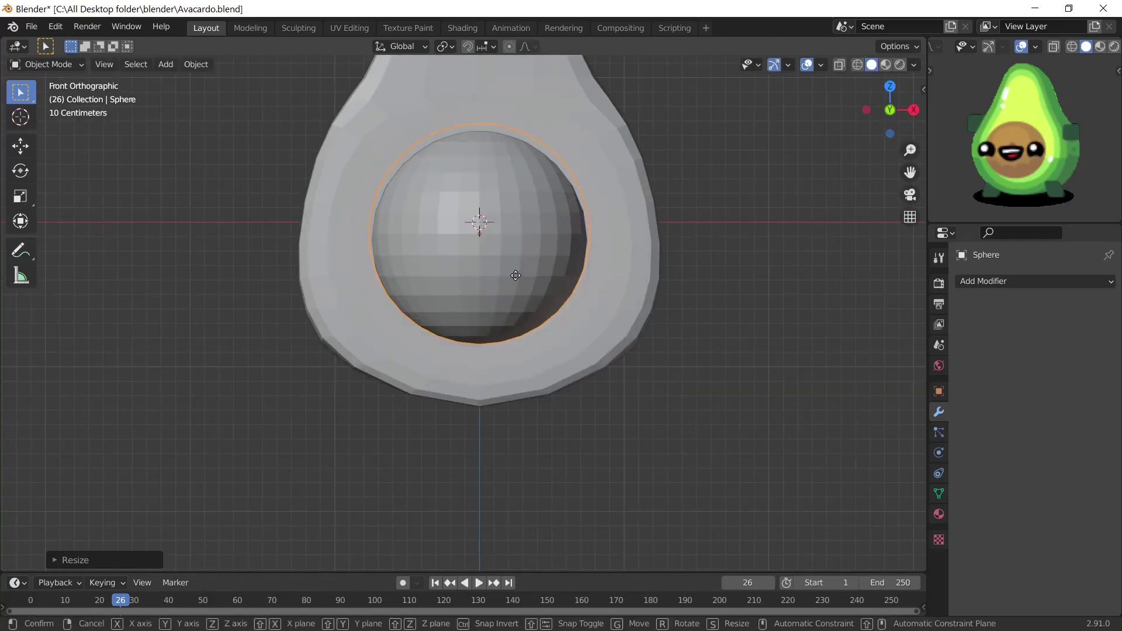
right_click(493, 282)
middle_click_drag(493, 283, 465, 339)
Rescale the pit sphere until it fills the hollow snugly
key("s")
key("y")
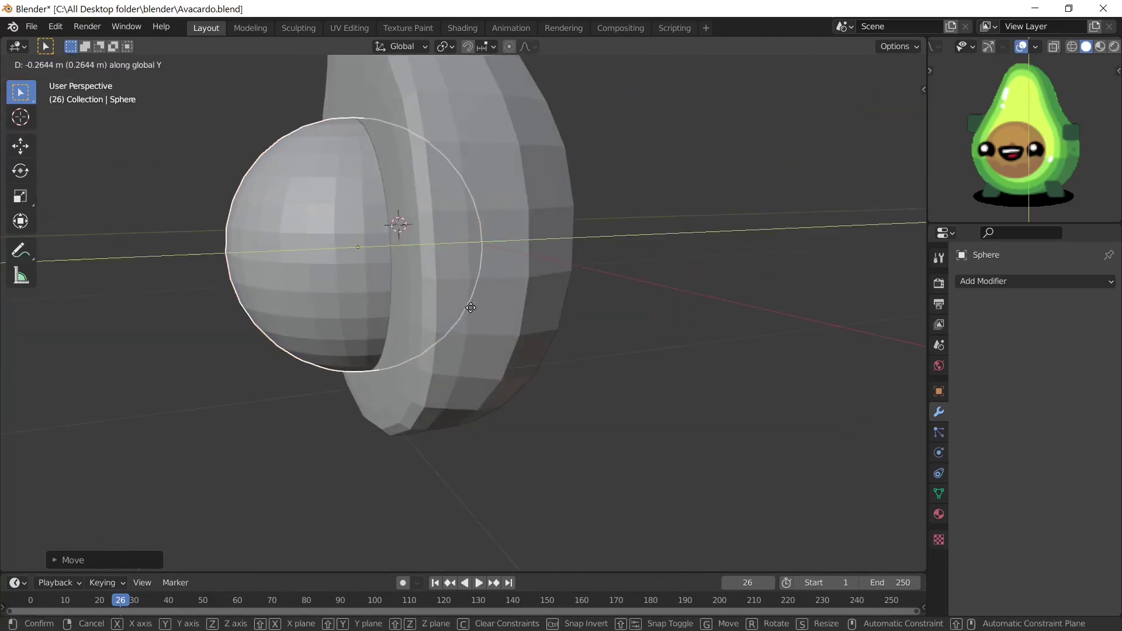
key("Escape")
scroll(574, 393, "down", 5)
key("s")
right_click(550, 193)
scroll(550, 193, "up", 2)
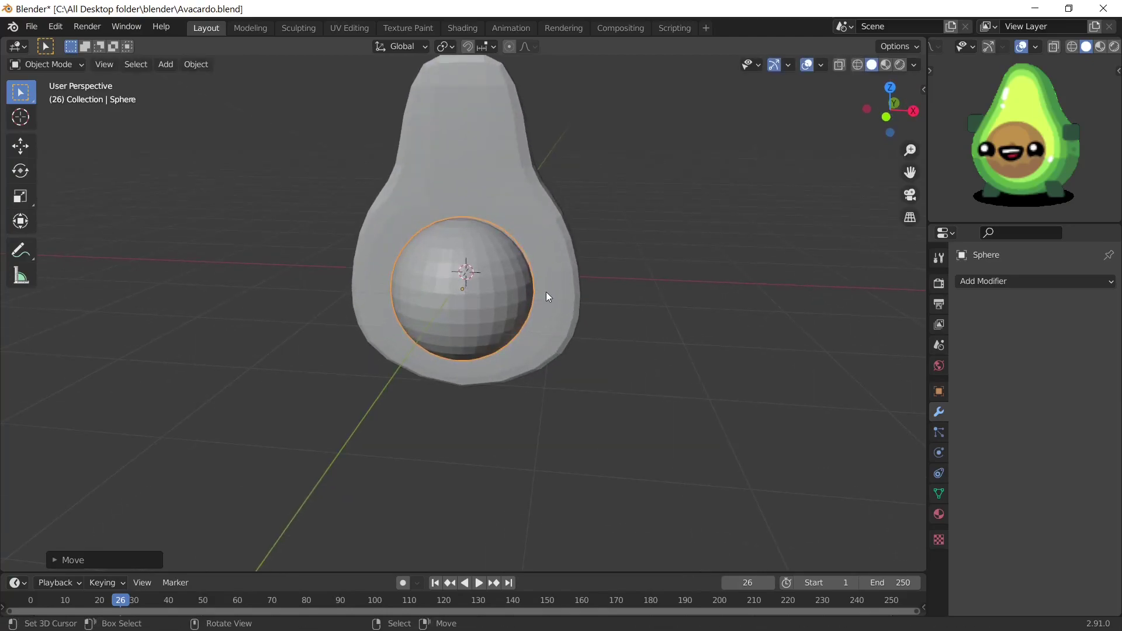
key("s")
left_click(485, 139)
Select the avocado body and switch it into Edit Mode
scroll(485, 139, "down", 3)
mouse_move(485, 139)
middle_mouse_down()
mouse_move(556, 237)
mouse_move(416, 165)
mouse_move(495, 195)
middle_mouse_up()
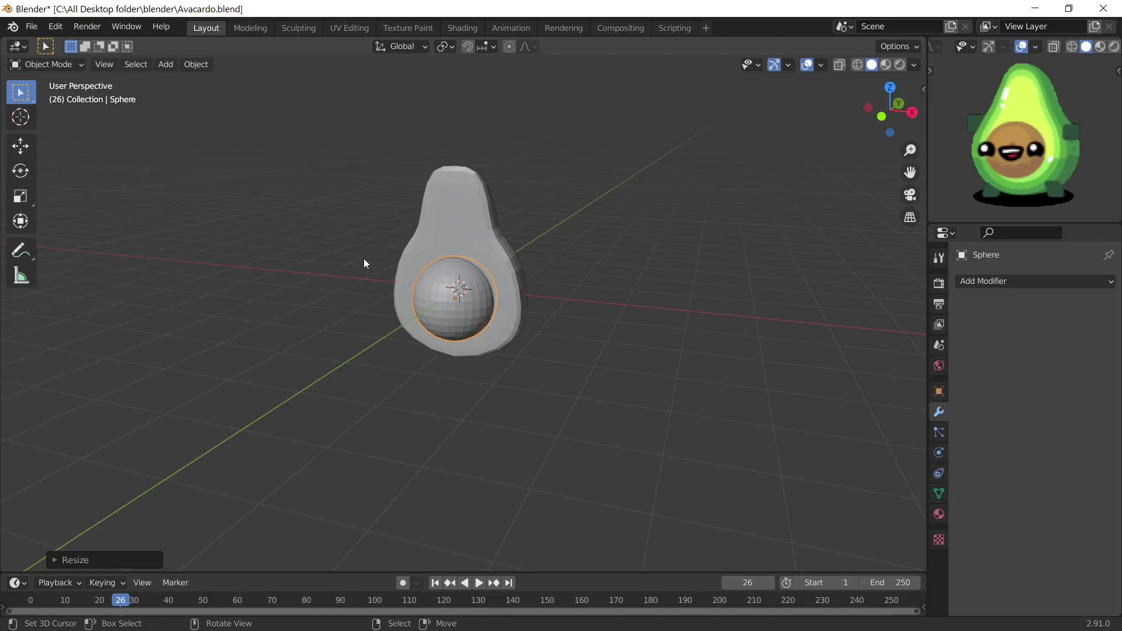
middle_click_drag(363, 264, 388, 120)
left_click(426, 193)
left_click(47, 64)
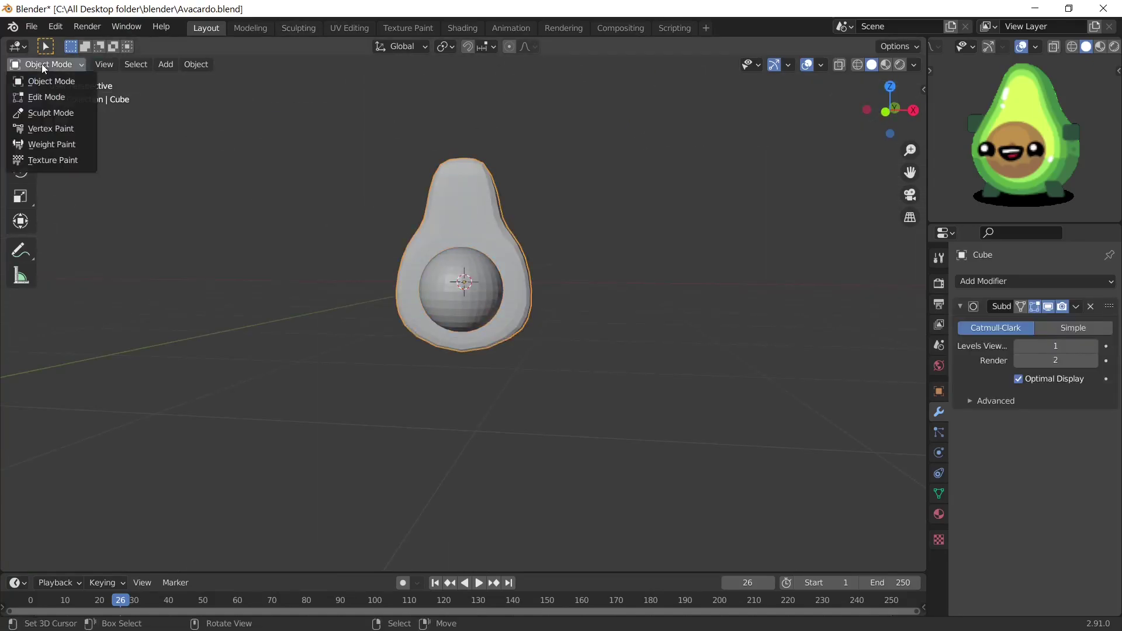
left_click(50, 95)
Select a side vertex of the body and scale it outward along X
key("space")
key("space")
mouse_move(495, 261)
middle_mouse_down()
mouse_move(573, 260)
mouse_move(434, 299)
middle_mouse_up()
key("1")
left_click(400, 254)
left_click(532, 254, "shift")
key("s")
key("x")
left_click(587, 279)
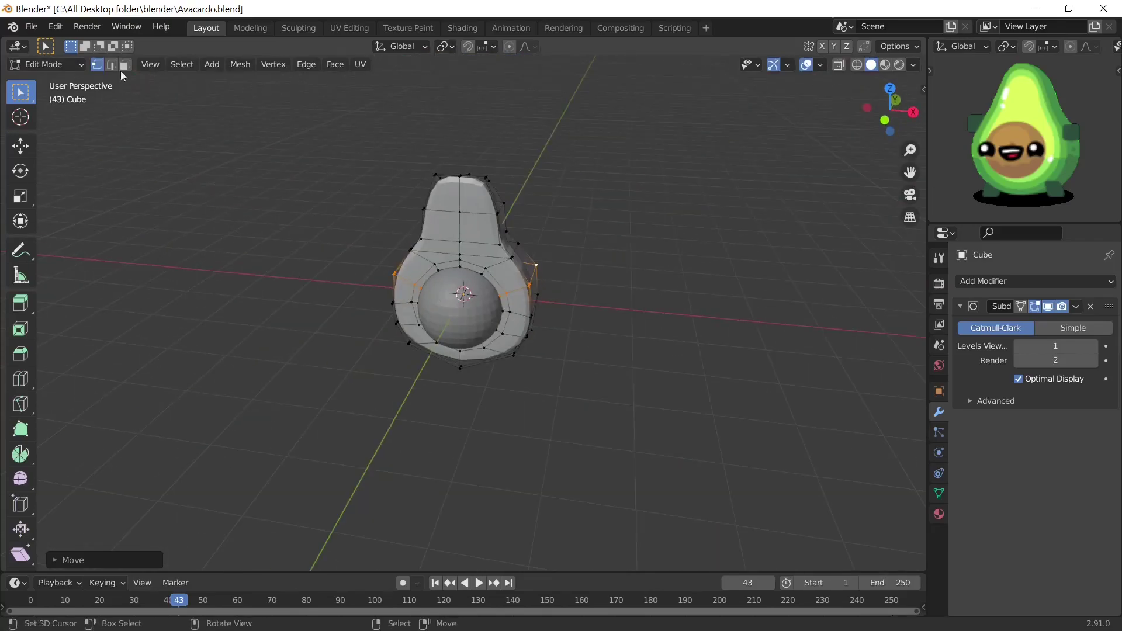
Select both side vertices, widen them along X, and return to Object Mode
left_click(47, 64)
middle_click_drag(444, 222, 531, 196)
left_click(47, 64)
left_click(50, 95)
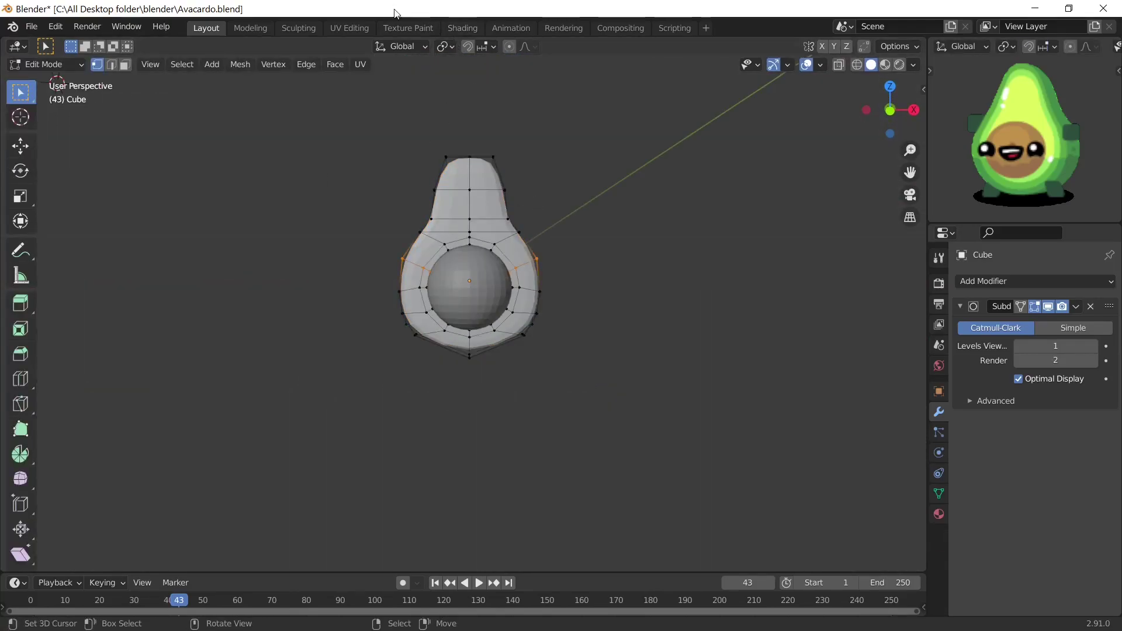
middle_click_drag(456, 263, 513, 288)
key("1")
key("s")
key("x")
left_click(638, 275)
left_click(47, 65)
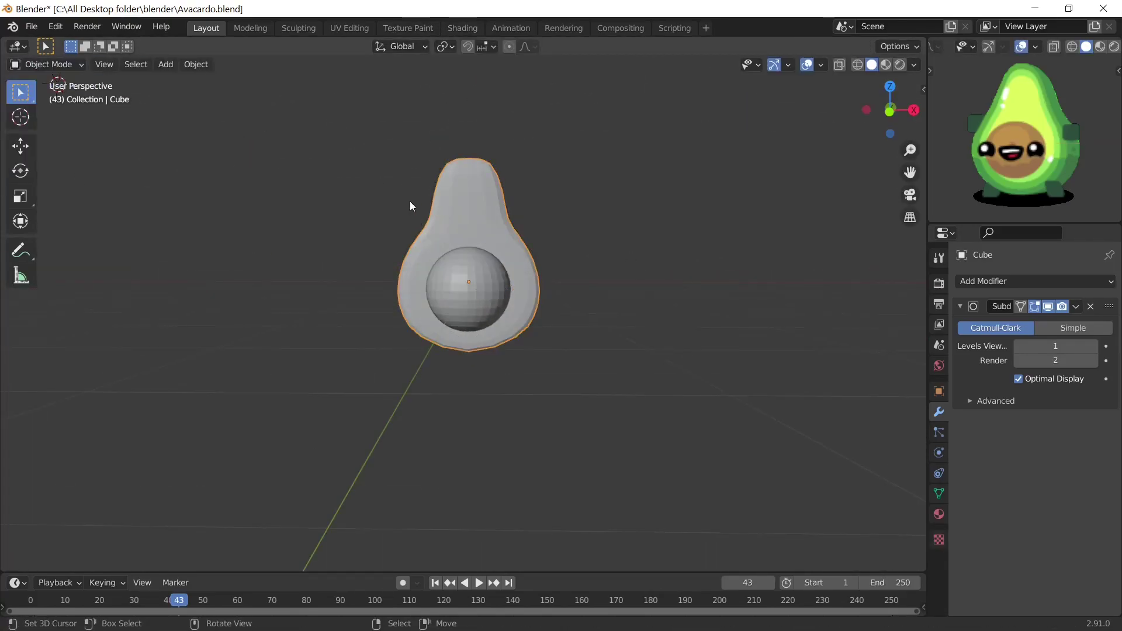
Add a plane and rotate it 90° on X so it stands upright facing front
left_click(489, 282)
key("shift+a")
left_click(531, 285)
key("r")
key("x")
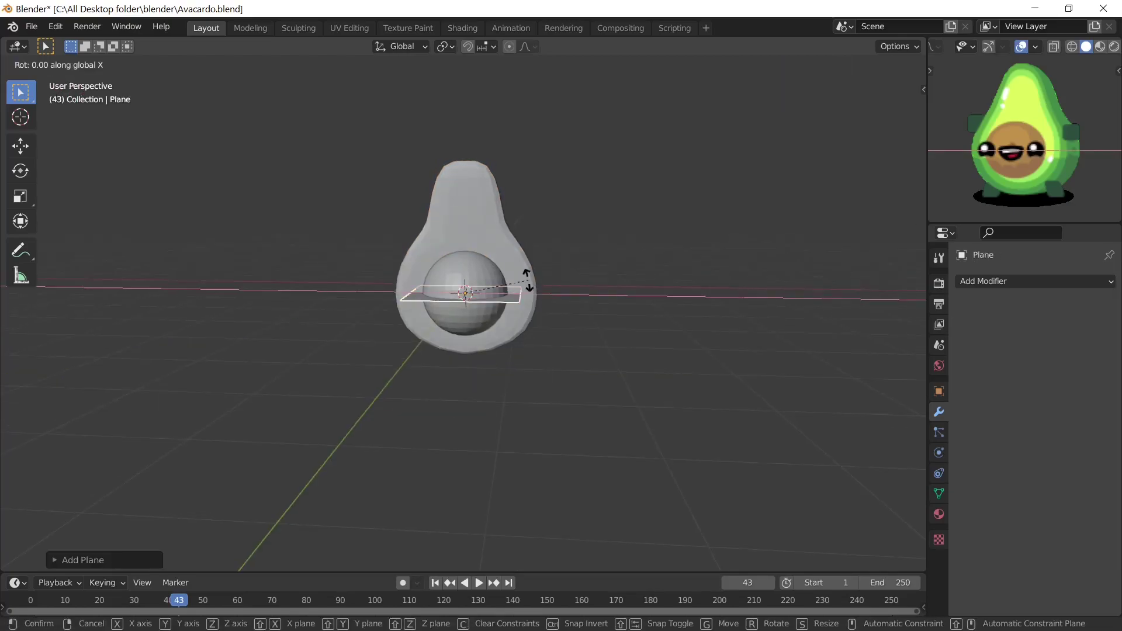
key("9")
key("0")
key("Return")
Add a Mirror modifier, shift the plane sideways, and shrink the eye squares
left_click(1034, 281)
left_click(812, 403)
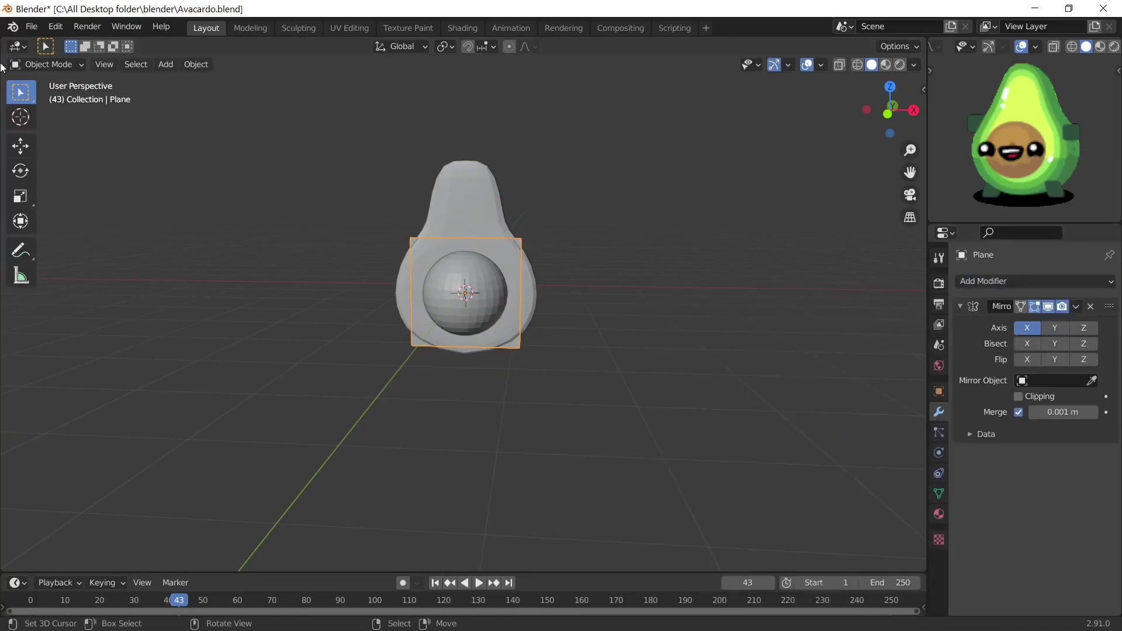
key("Tab")
key("g")
key("s")
middle_click_drag(558, 314, 526, 292)
key("s")
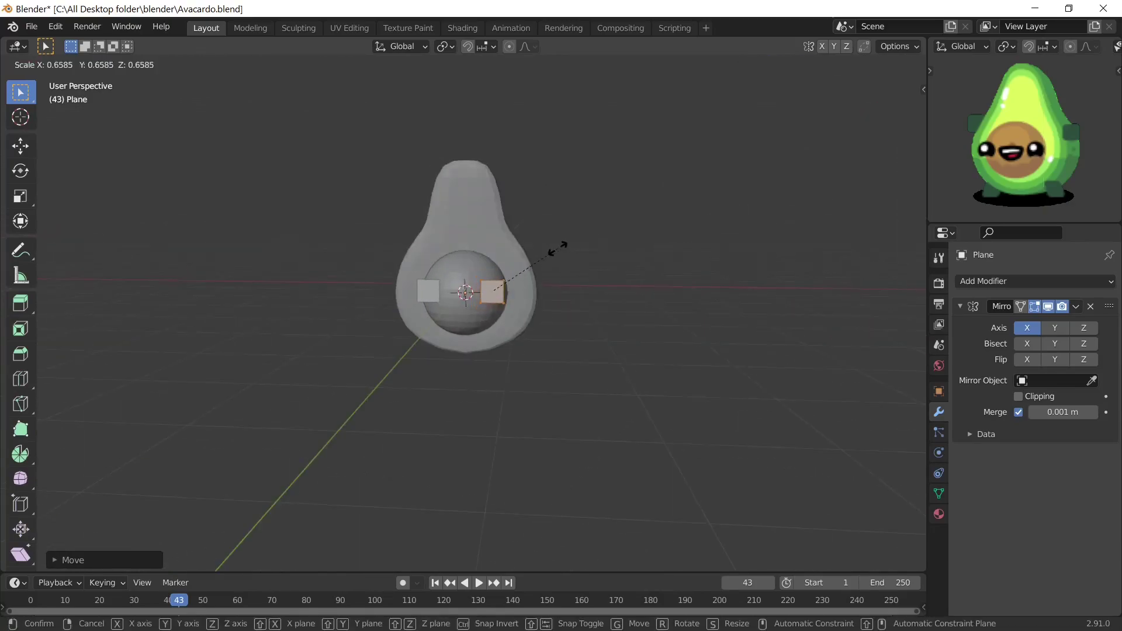
left_click(522, 285)
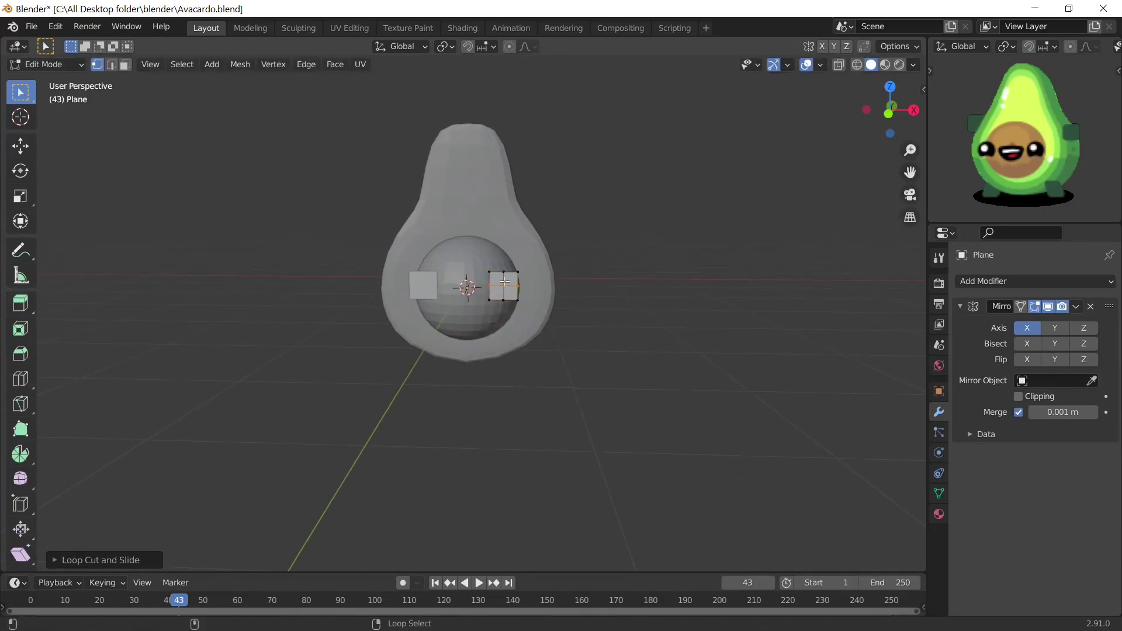
Round the squares into circles with subdivision level 1 and reposition the eye disc
key("s")
key("Escape")
key("ctrl+1")
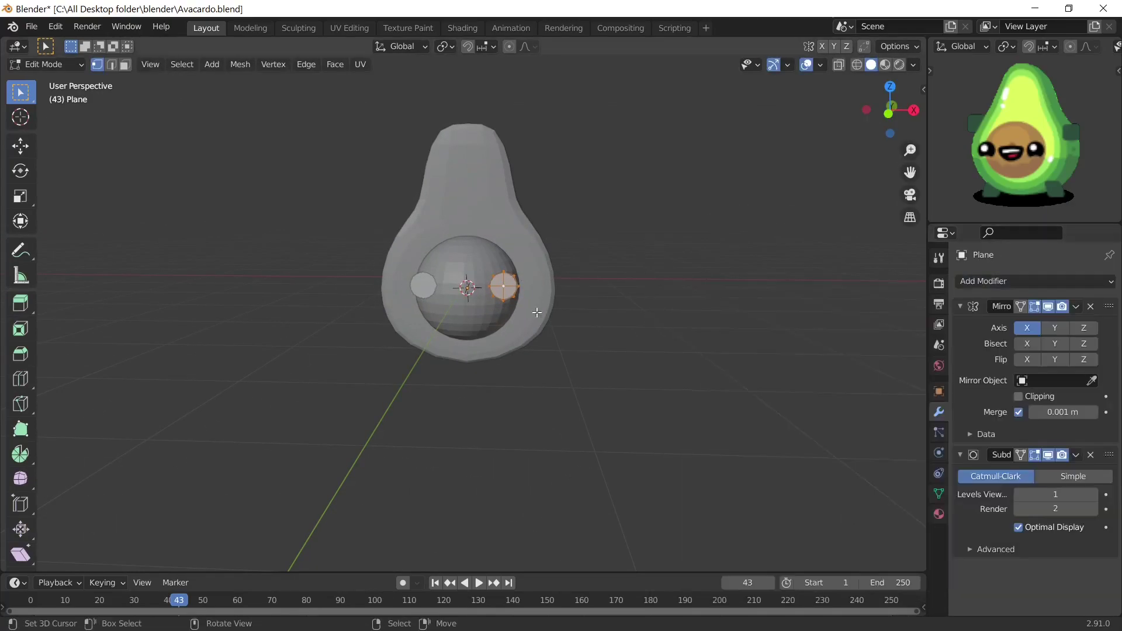
mouse_move(537, 313)
middle_mouse_down()
mouse_move(605, 338)
mouse_move(544, 328)
mouse_move(566, 285)
mouse_move(584, 281)
middle_mouse_up()
key("g")
left_click(559, 277)
Add a Shrinkwrap modifier targeting the Sphere, set to Above Surface, and enable face snapping
left_click(1028, 281)
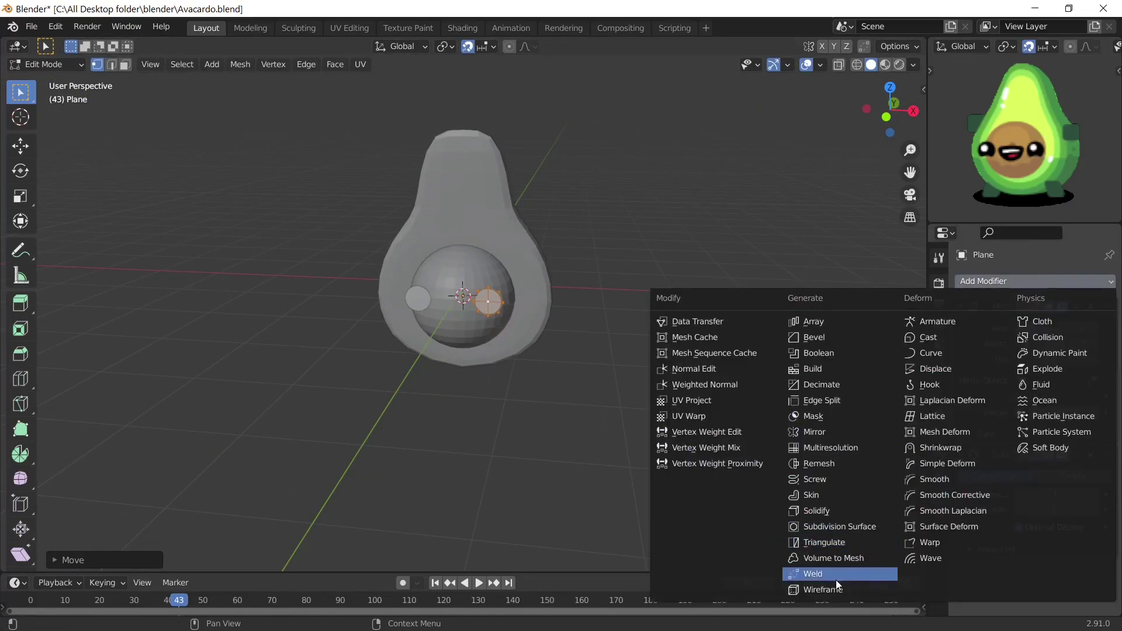
left_click(977, 448)
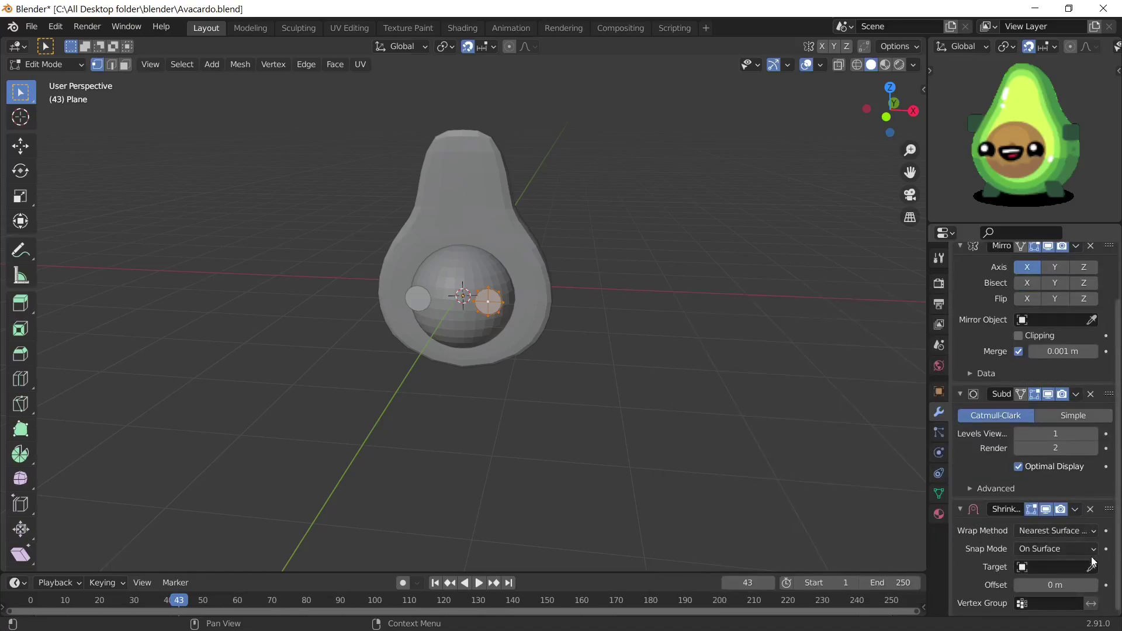
left_click(467, 316)
left_click(1057, 548)
left_click(1046, 450)
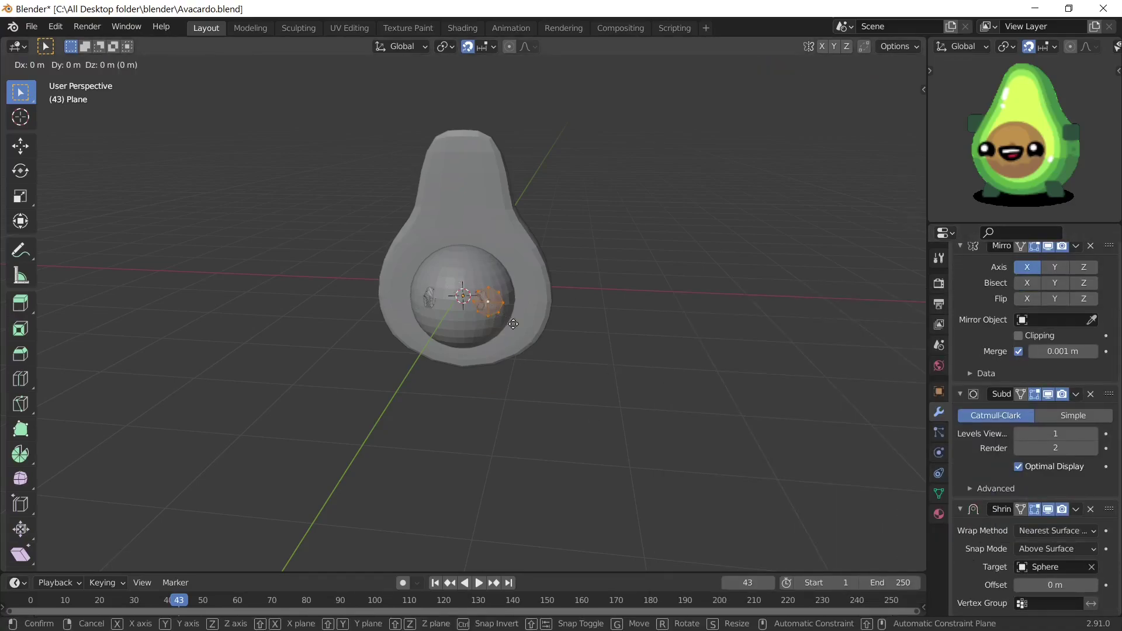
left_click(486, 46)
left_click(439, 133)
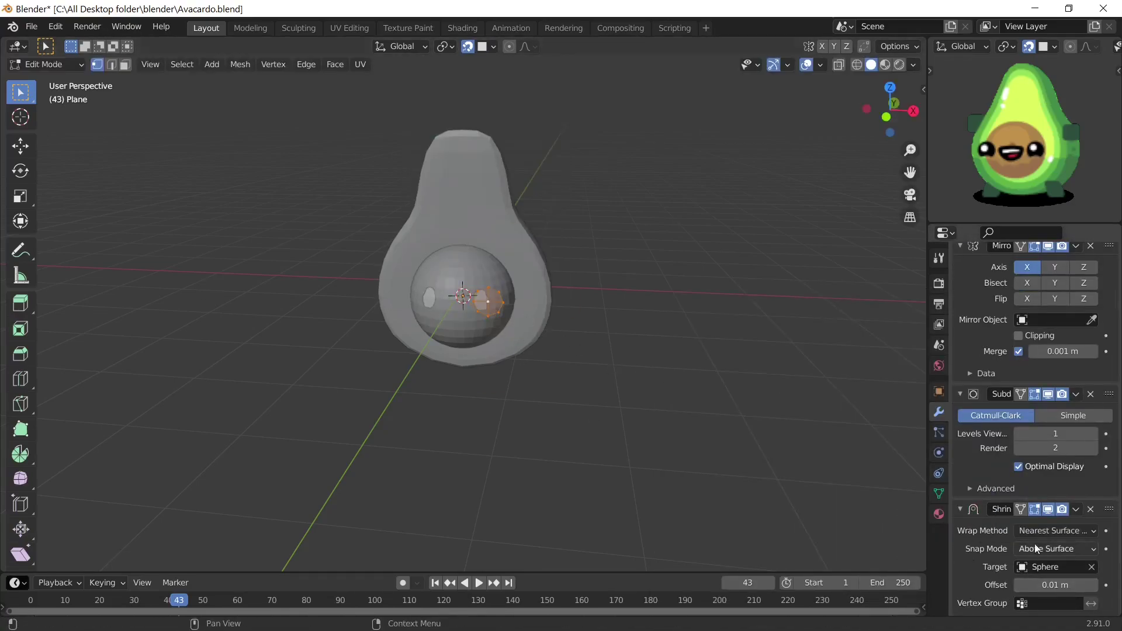
Reposition the eye, try Project wrapping, then revert to Nearest Surface Point with Above Surface
key("g")
left_click(488, 314)
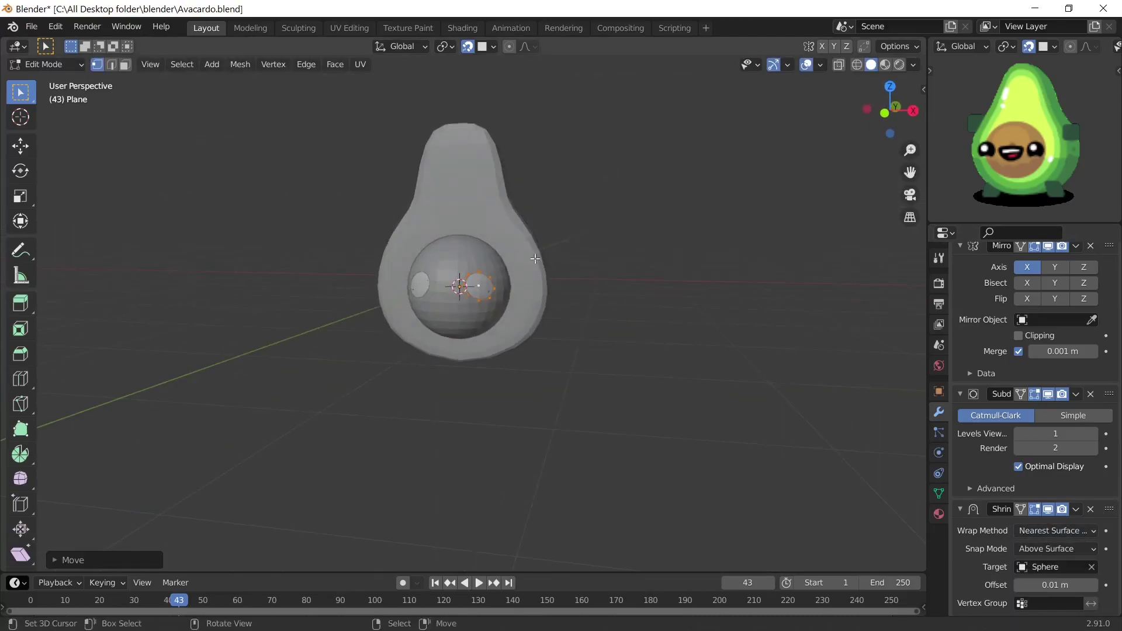
left_click(1055, 529)
left_click(1054, 549)
scroll(1053, 548, "down", 2)
left_click(1039, 484)
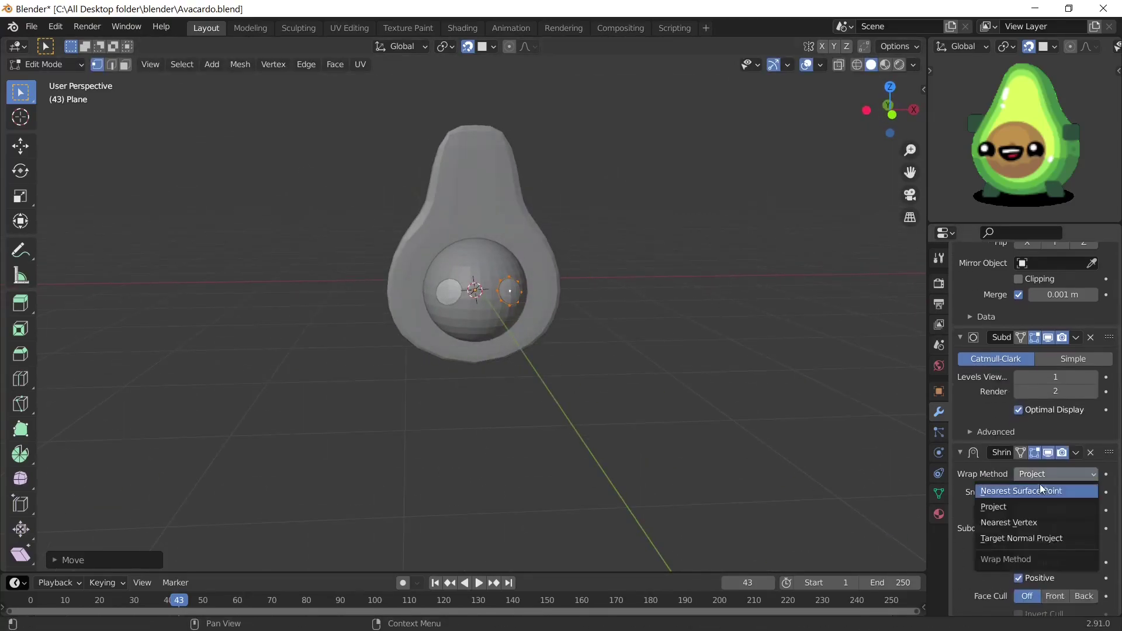
left_click(1053, 545)
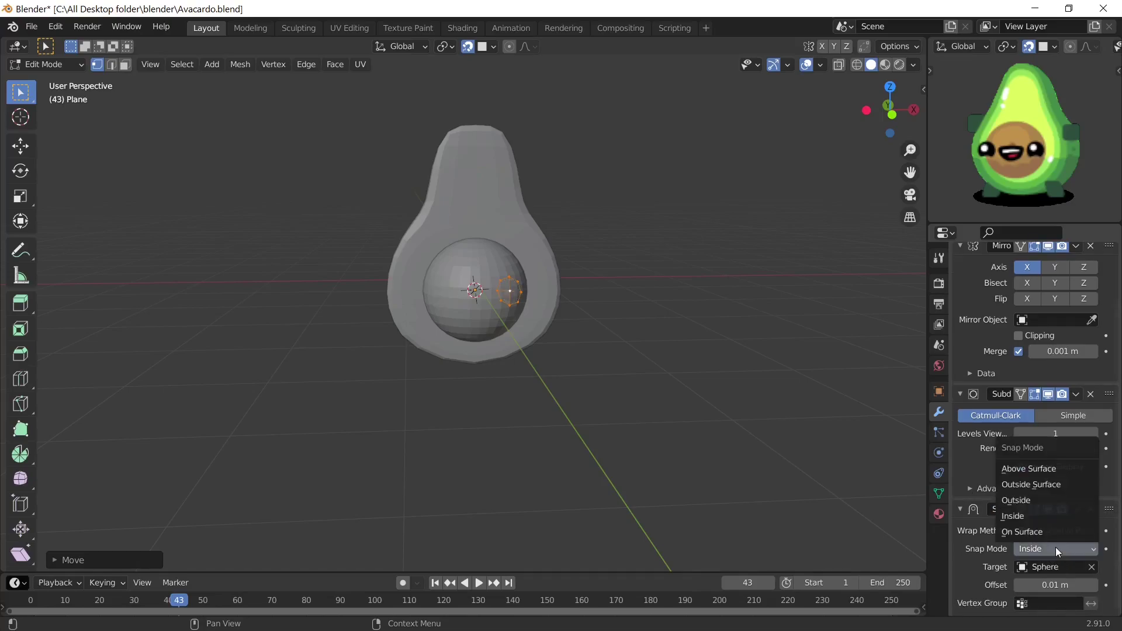
left_click(1039, 470)
Resize the eye disc to fit the pit face
middle_click_drag(671, 418, 530, 298)
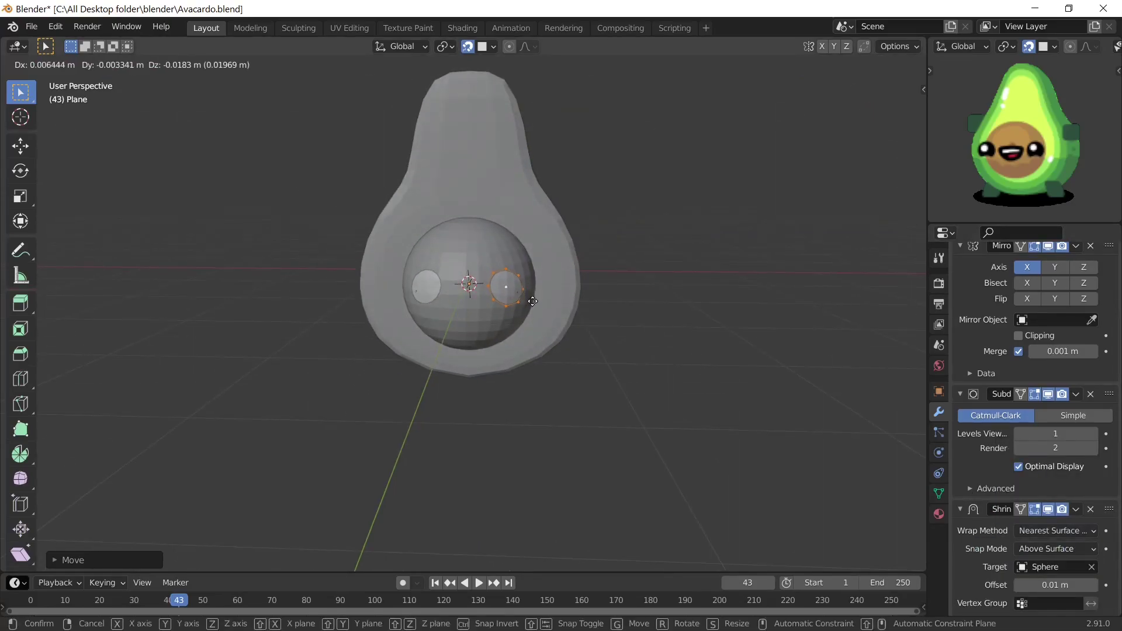
key("s")
left_click(532, 301)
left_click(45, 65)
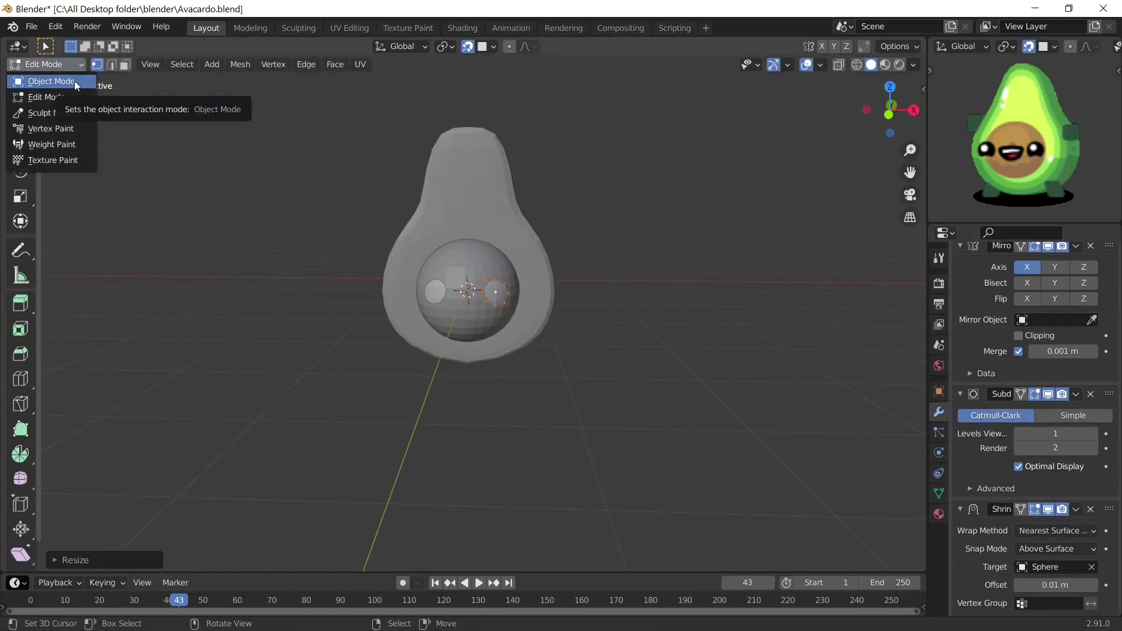
Duplicate the eye discs and add a resized plane for the mouth
left_click(75, 80)
key("shift+d")
key("Tab")
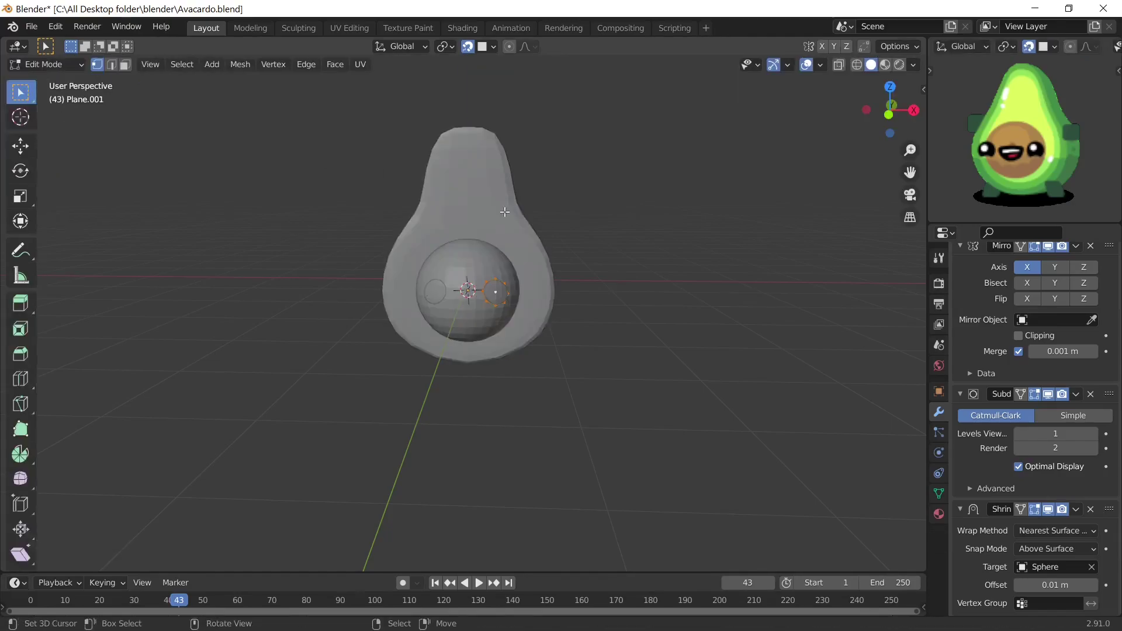
key("shift+a")
left_click(469, 293)
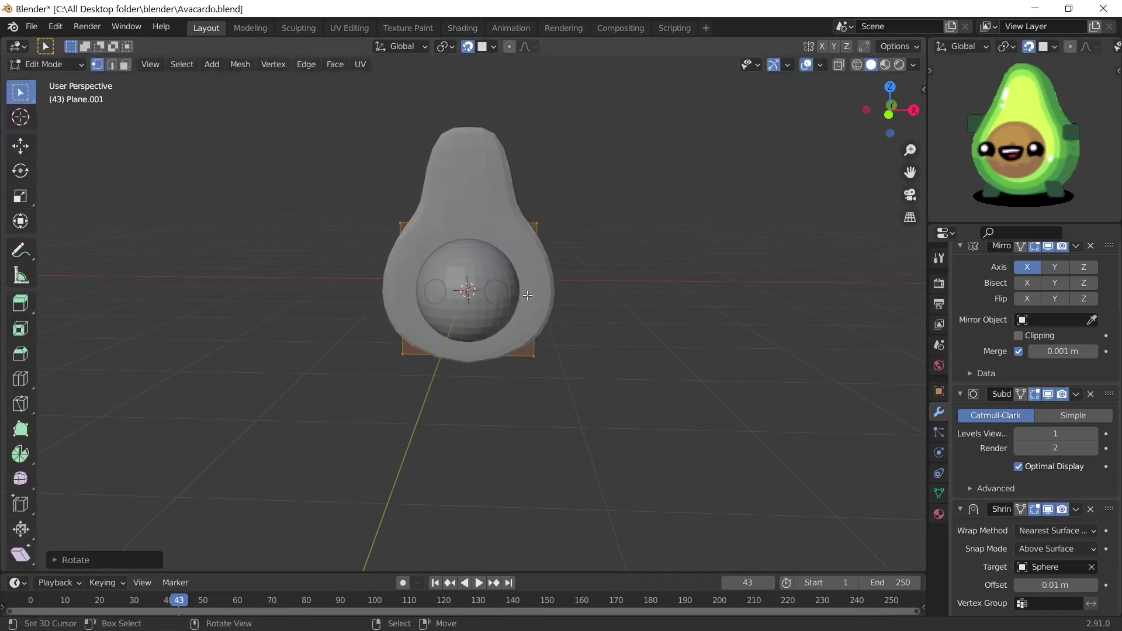
key("s")
left_click(633, 325)
Move the mouth plane along Y onto the pit face, with mirror clipping enabled
key("g")
key("y")
left_click(508, 350)
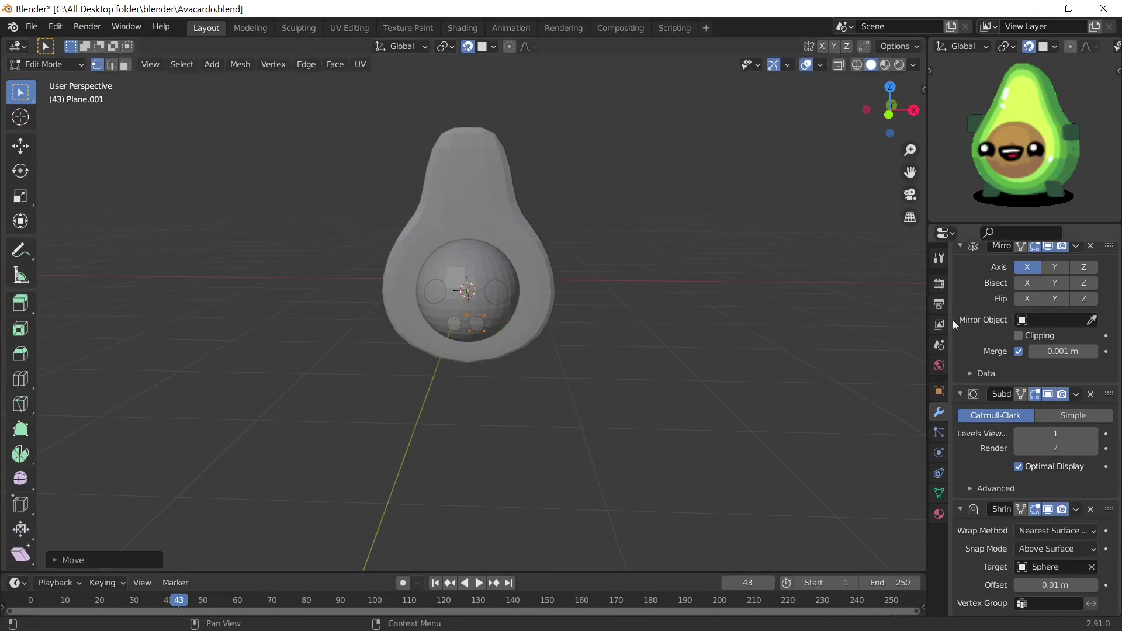
left_click(1017, 335)
key("g")
key("y")
left_click(570, 338)
key("g")
key("y")
mouse_move(571, 338)
middle_mouse_down()
mouse_move(495, 347)
mouse_move(525, 315)
middle_mouse_up()
left_click(495, 347)
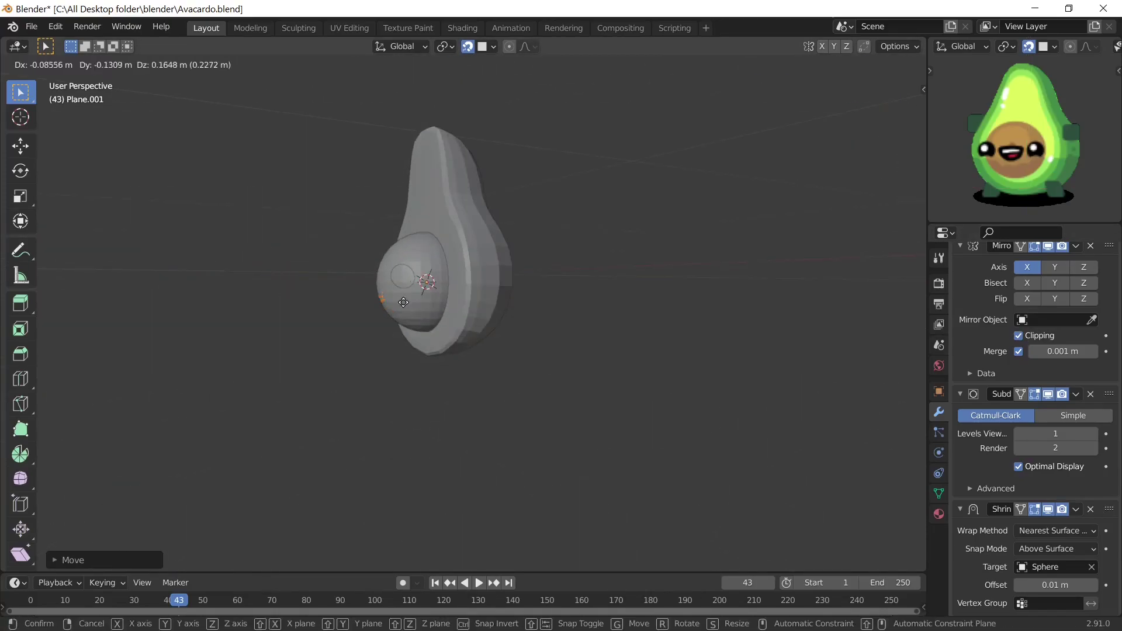
Position the mouth vertices just below the eyes
scroll(543, 251, "up", 4)
key("g")
left_click(503, 279)
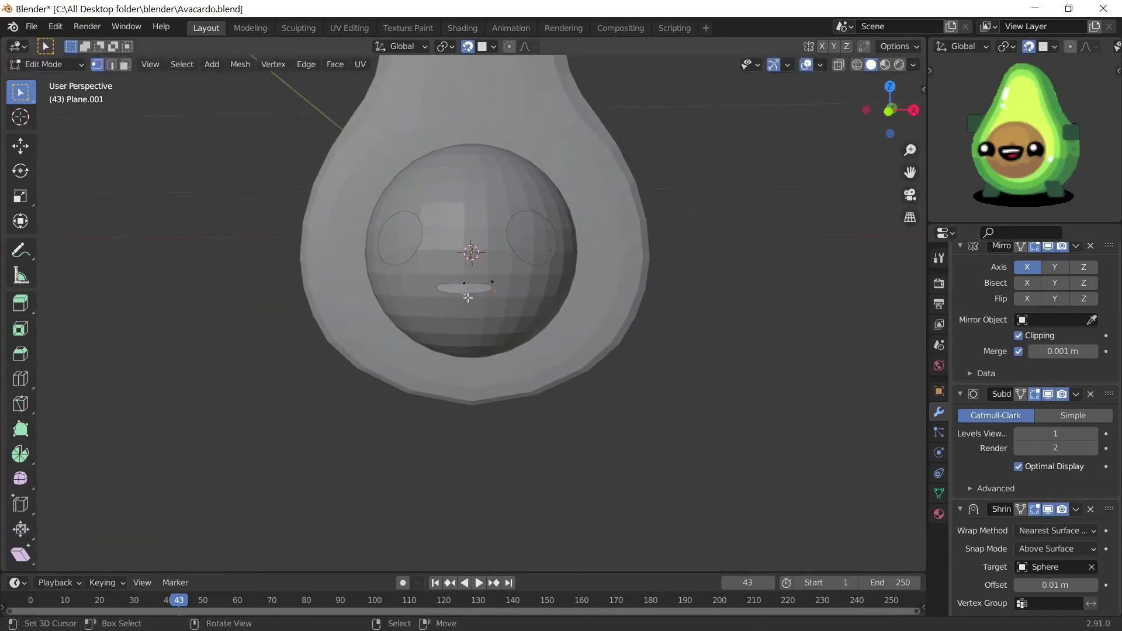
middle_click_drag(503, 279, 545, 292)
middle_click_drag(483, 263, 488, 250)
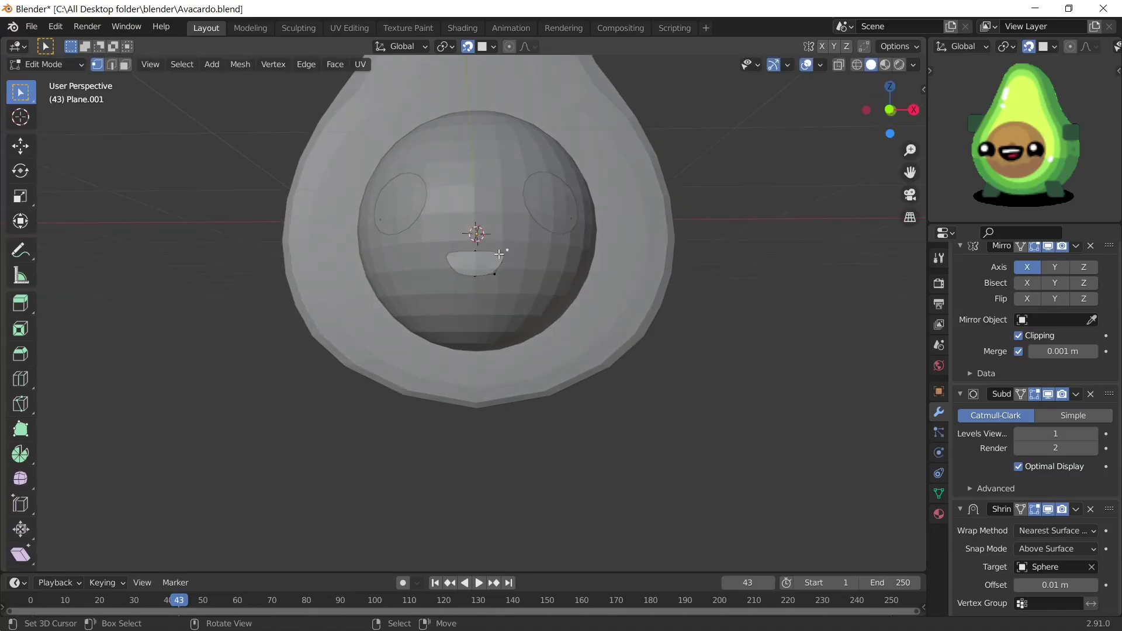
key("g")
left_click(528, 261)
key("g")
left_click(546, 225)
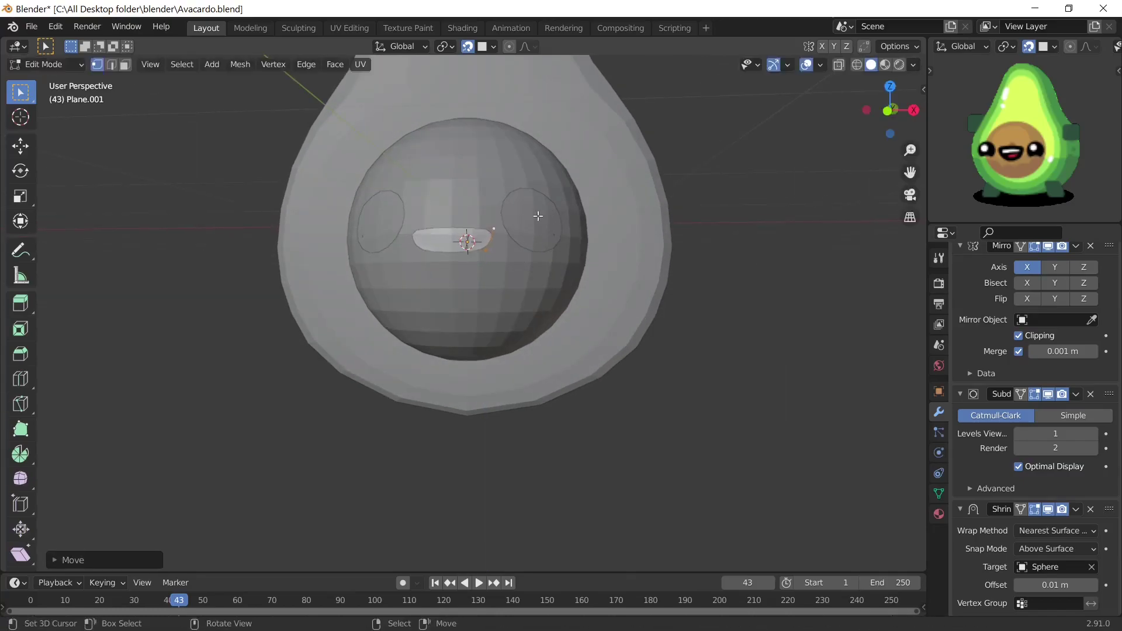
key("g")
left_click(525, 206)
scroll(525, 205, "down", 2)
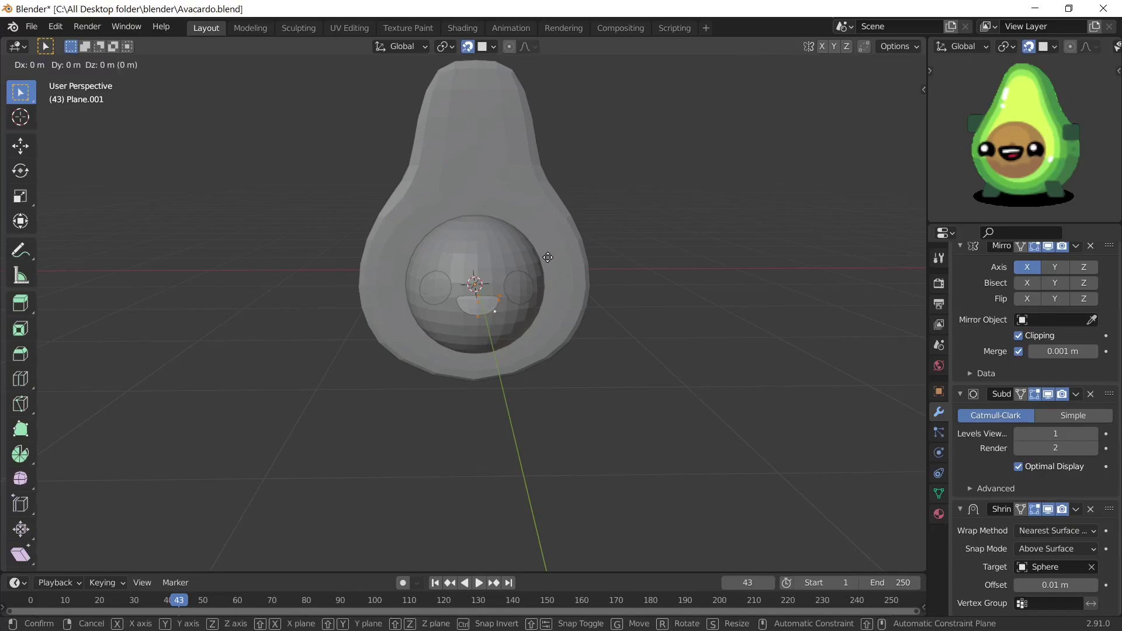
Scale the eye down in Edit Mode
key("Tab")
left_click(518, 287)
key("Tab")
key("s")
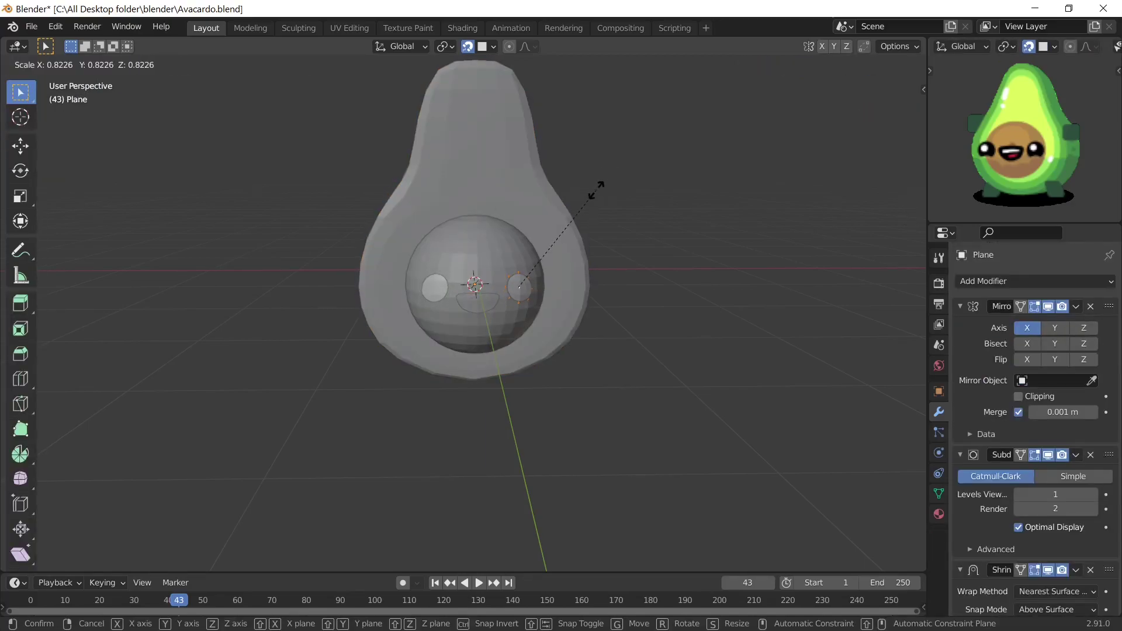
left_click(601, 190)
key("Tab")
Move the mouth vertices vertically along Z
left_click(468, 279)
key("Tab")
key("g")
key("z")
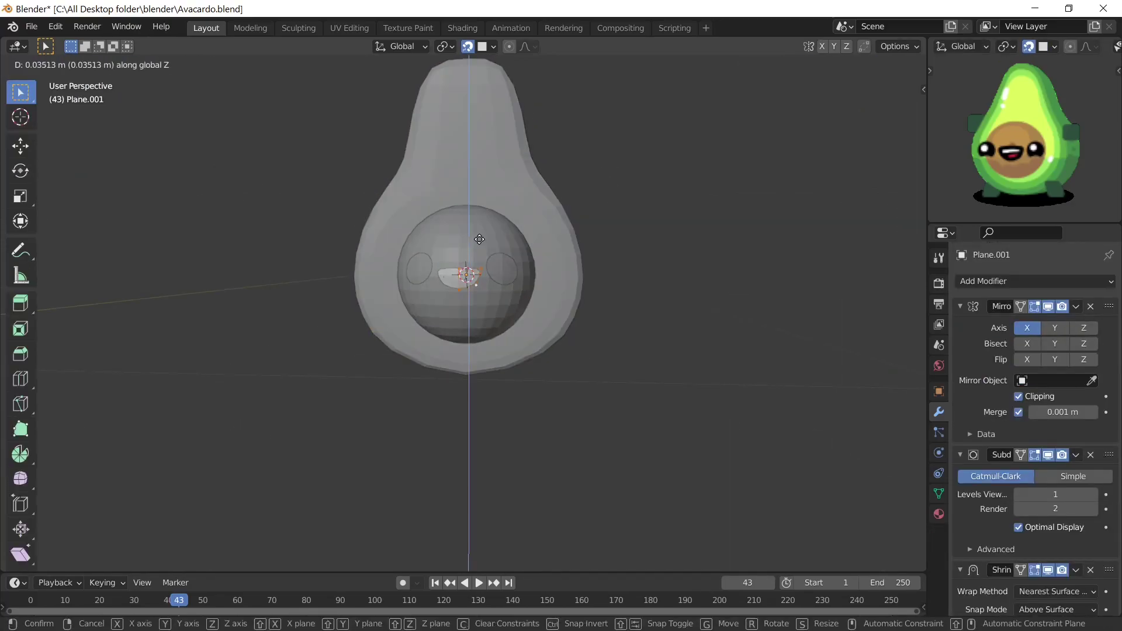
left_click(479, 239)
middle_click_drag(480, 239, 518, 293)
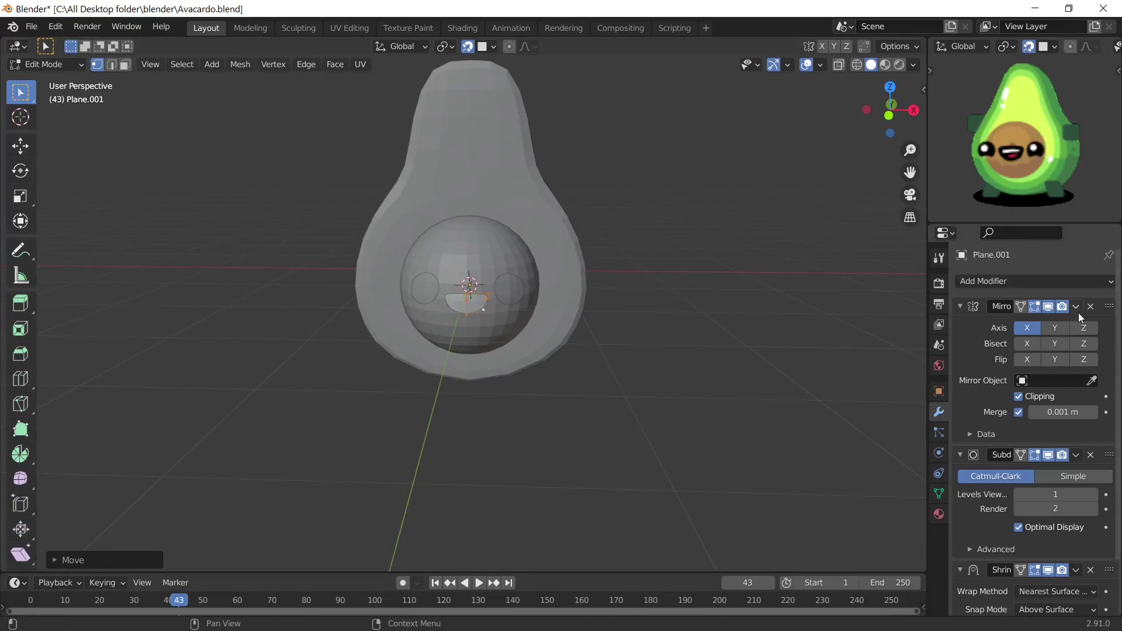
scroll(1078, 313, "down", 2)
Raise the mouth's render subdivision to 4 and return to Object Mode
left_click(1091, 476)
middle_click_drag(922, 333, 907, 312)
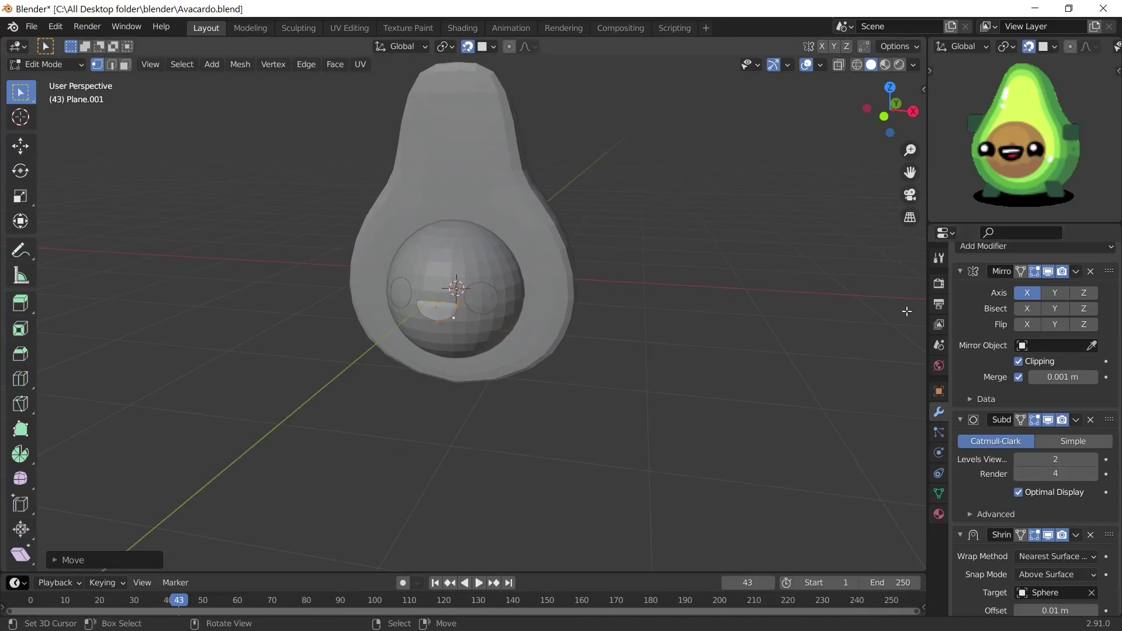
left_click(70, 83)
left_click(1034, 278)
left_click(868, 527)
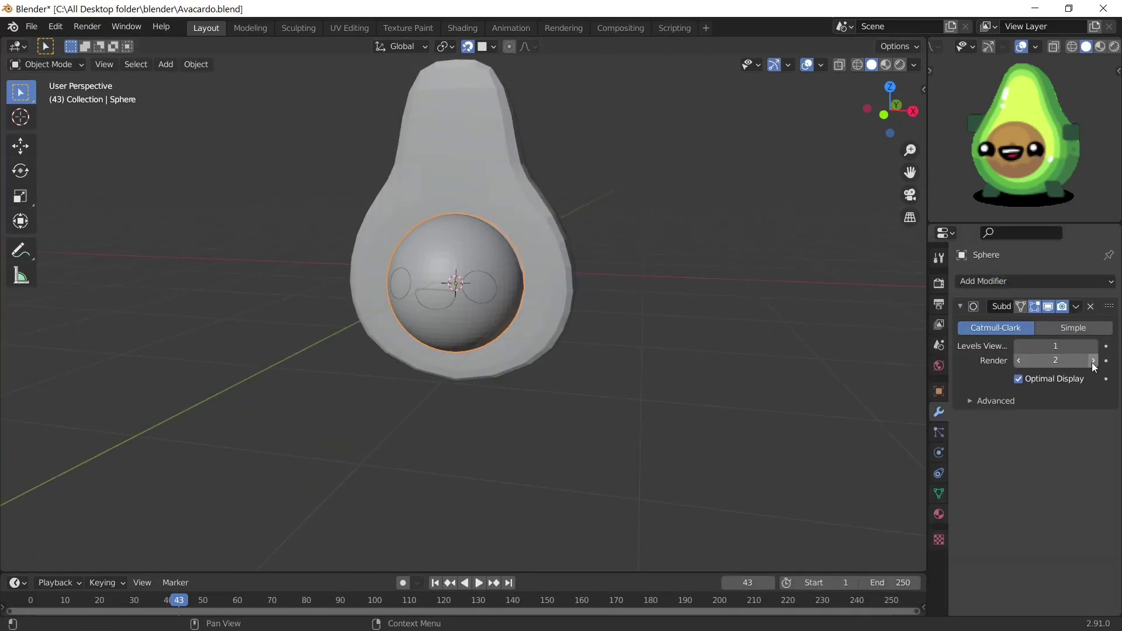
Put the teeth piece in Edit Mode and set its Shrinkwrap target to Plane.001
left_click(1093, 346)
middle_click_drag(579, 325, 503, 289)
left_click(499, 286)
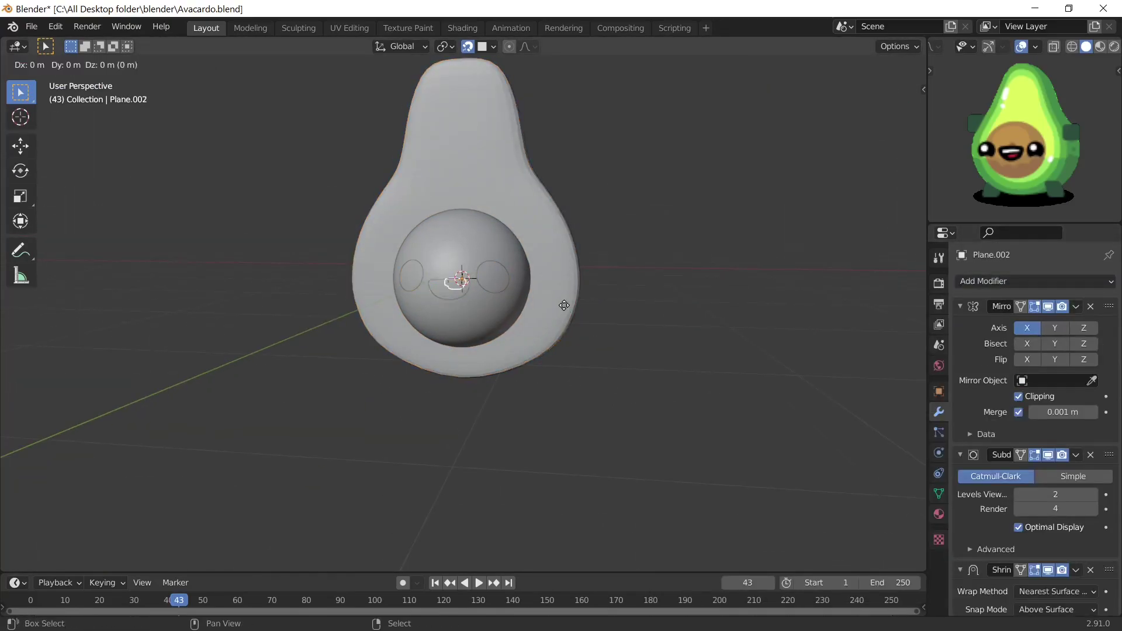
left_click(62, 66)
left_click(58, 80)
scroll(1063, 510, "down", 3)
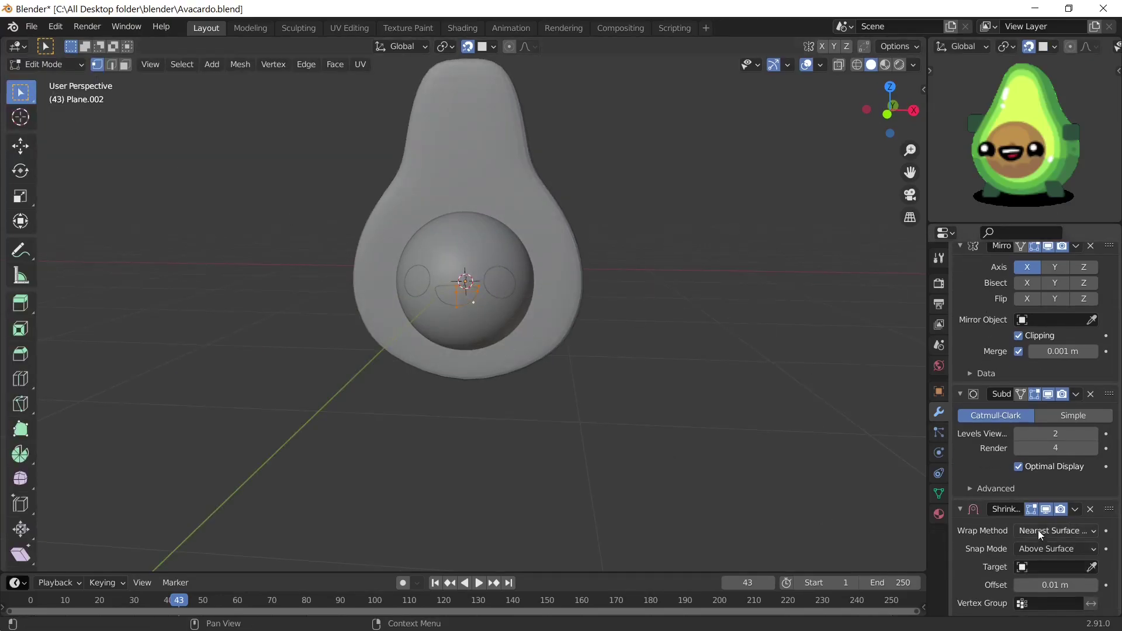
left_click(601, 271)
Adjust snapping and rotate the teeth geometry into position
scroll(470, 234, "up", 3)
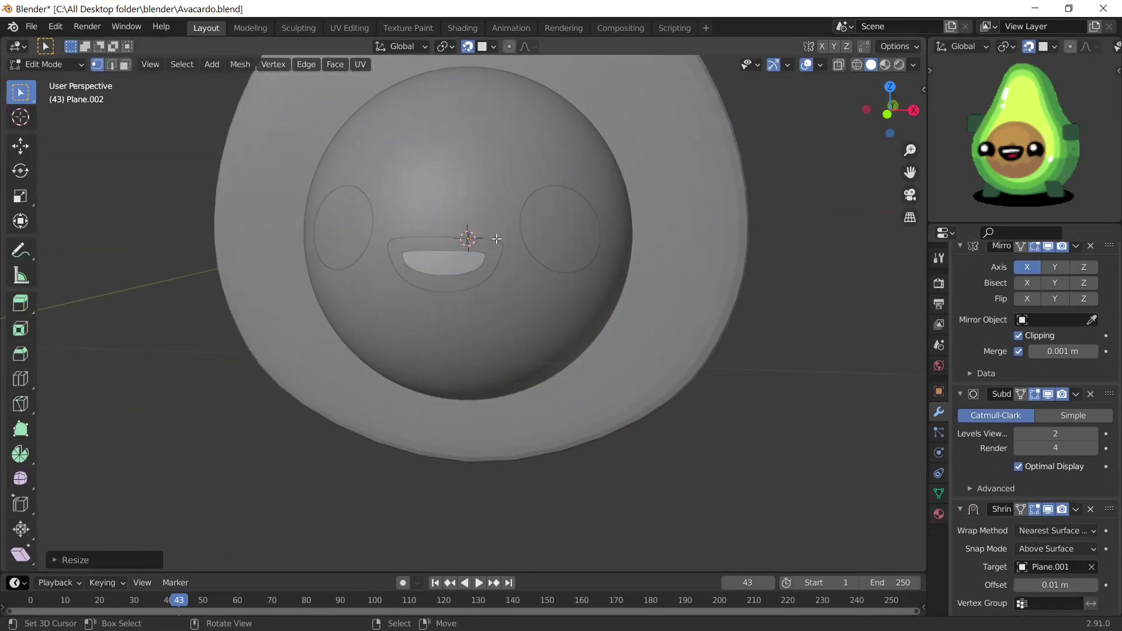
left_click(484, 47)
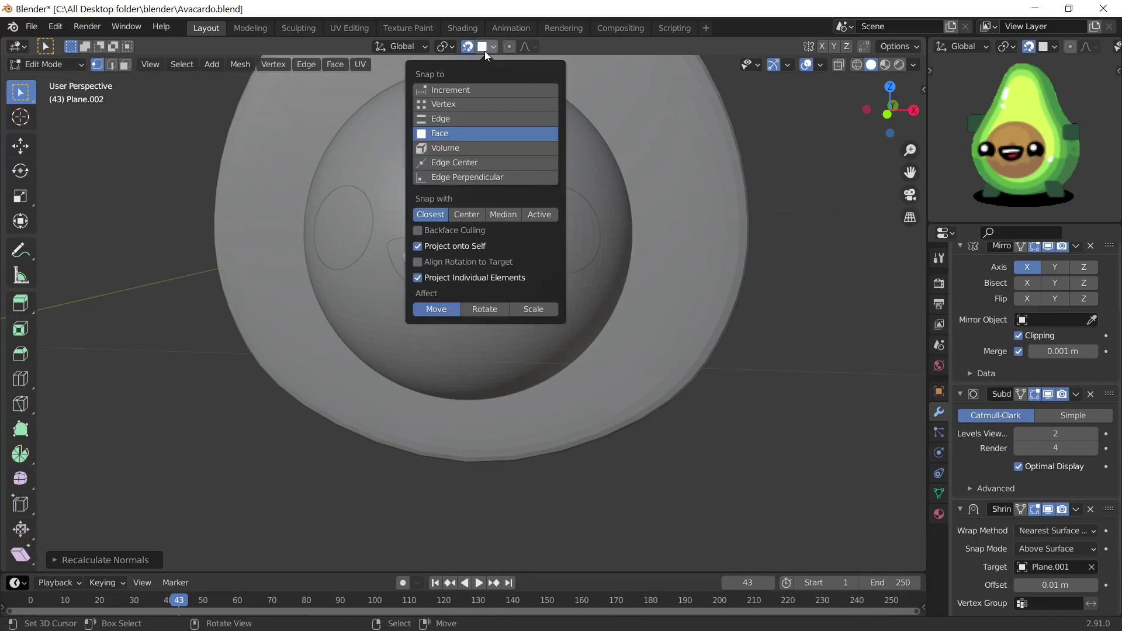
scroll(442, 283, "up", 2)
key("r")
left_click(442, 283)
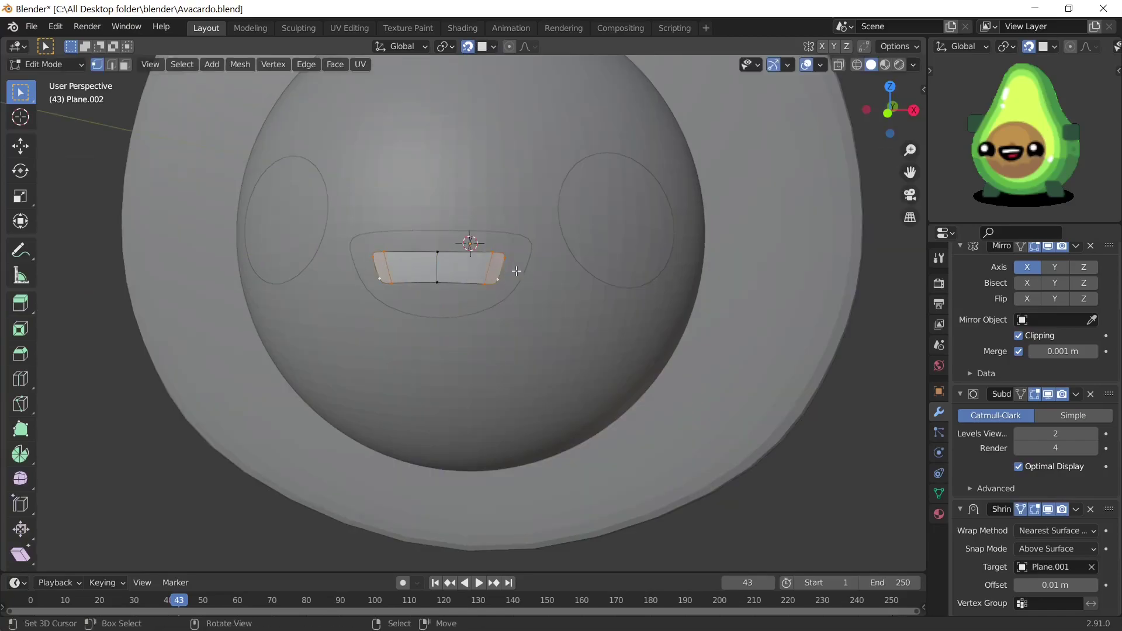
Add a horizontal edge loop across the teeth
right_click(471, 292)
left_click(546, 302)
key("ctrl+r")
left_click(491, 283)
mouse_move(490, 283)
middle_mouse_down("shift")
mouse_move(491, 229)
mouse_move(537, 190)
middle_mouse_up("shift")
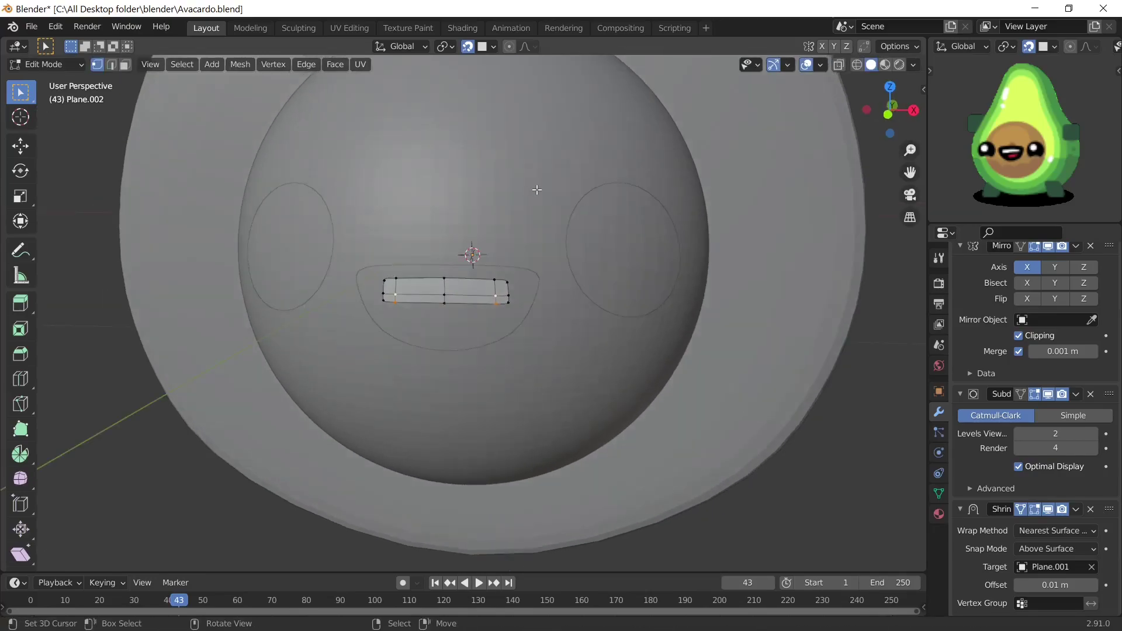
Make a narrower lower copy of the teeth, dissolving edges to round it into a tongue
key("g")
key("Return")
key("s")
left_click(576, 288)
key("x")
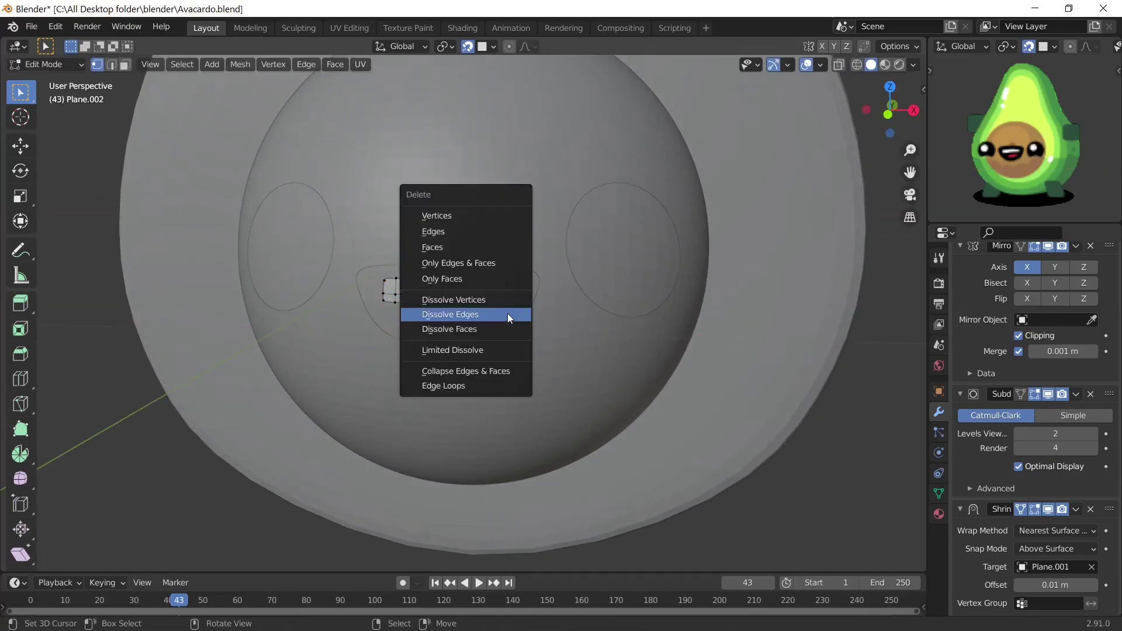
left_click(472, 316)
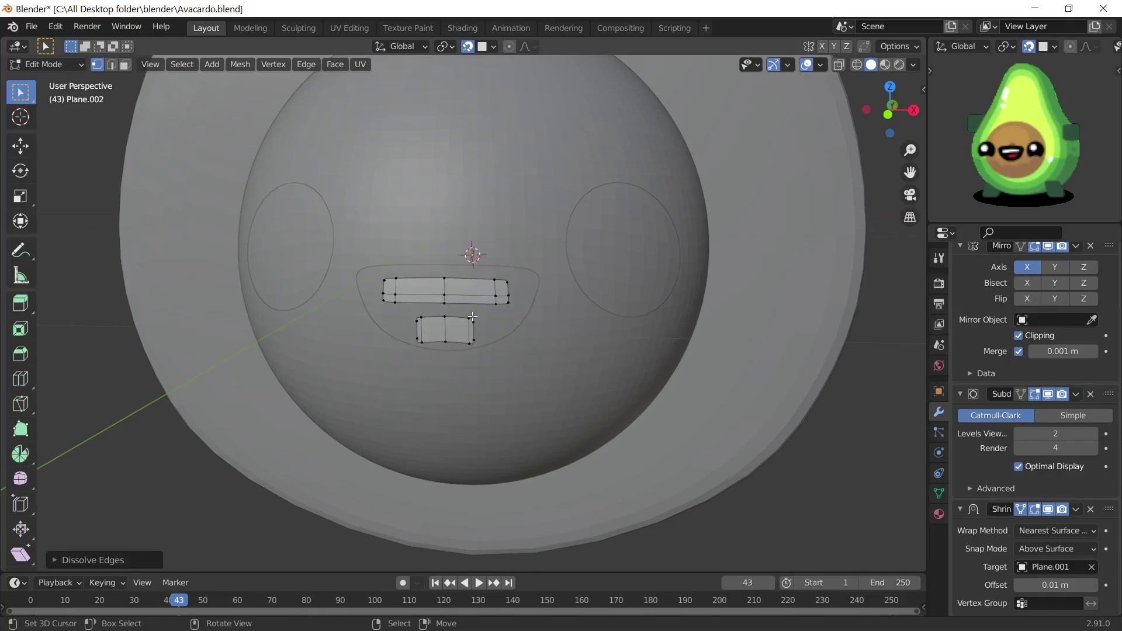
key("x")
left_click(475, 342)
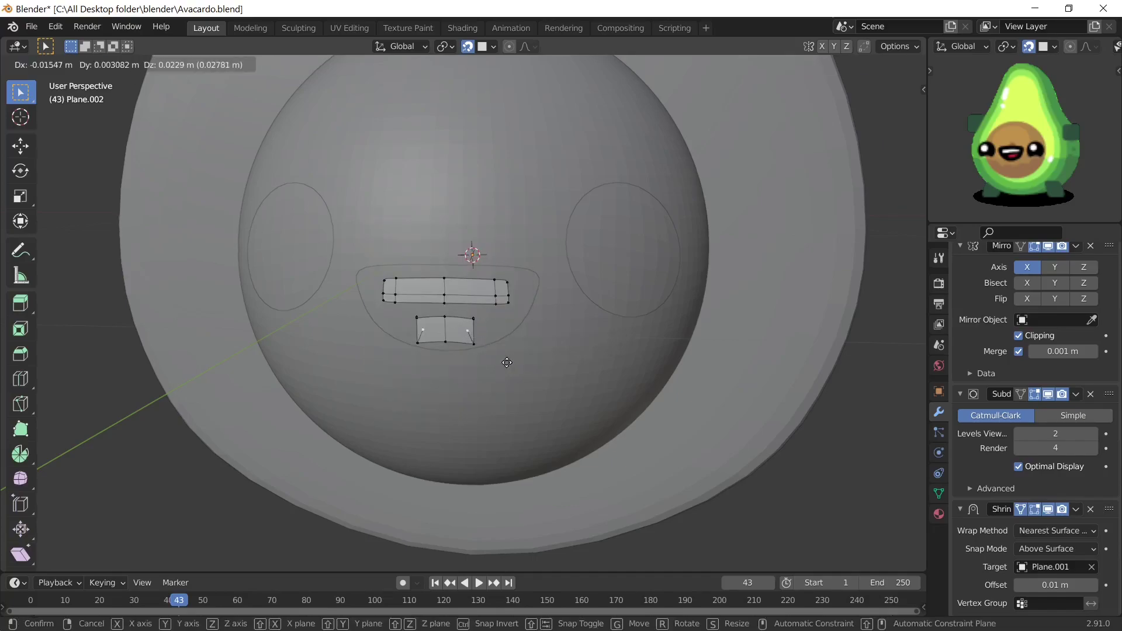
key("ctrl+z")
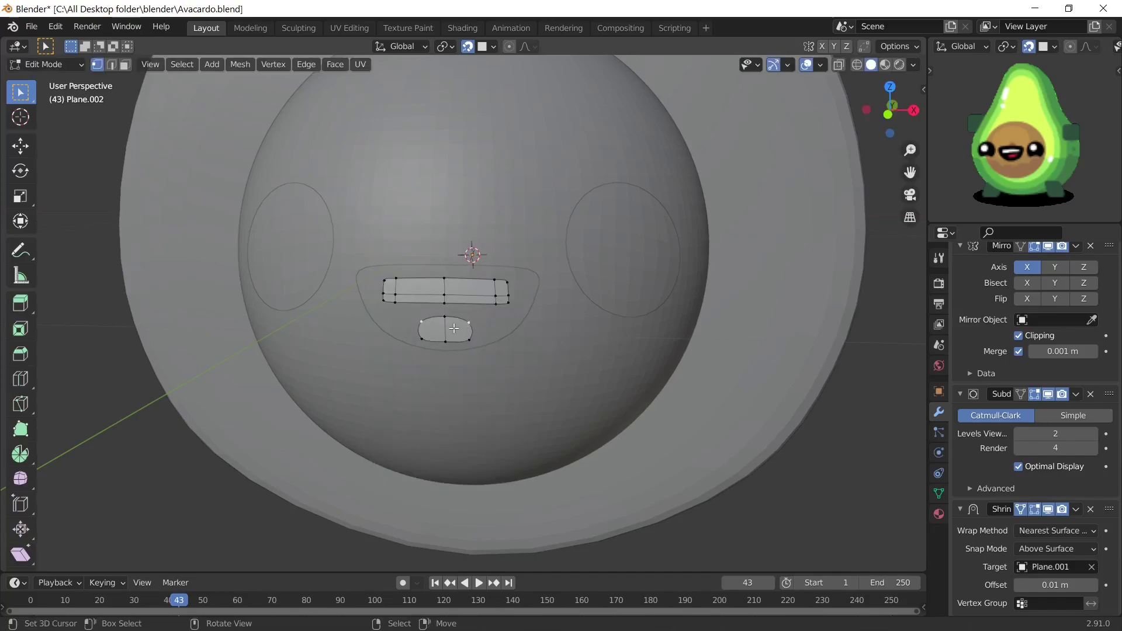
Nudge the separated tongue piece into place inside the mouth, then return to Object Mode
left_click(67, 64)
left_click(441, 330)
key("Tab")
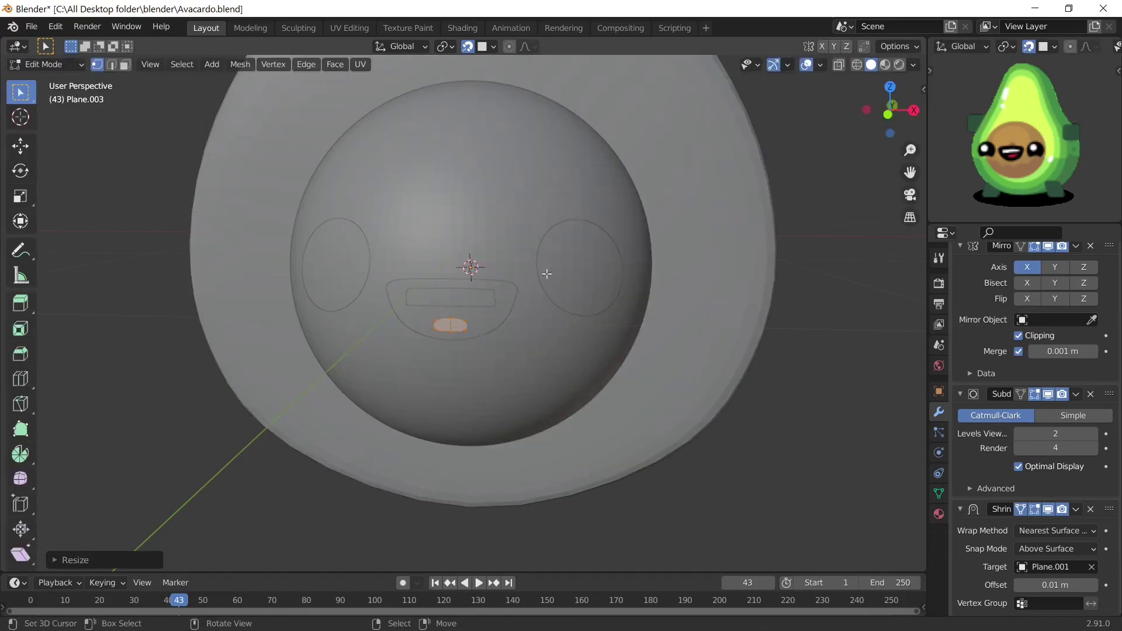
left_click_drag(440, 323, 443, 344)
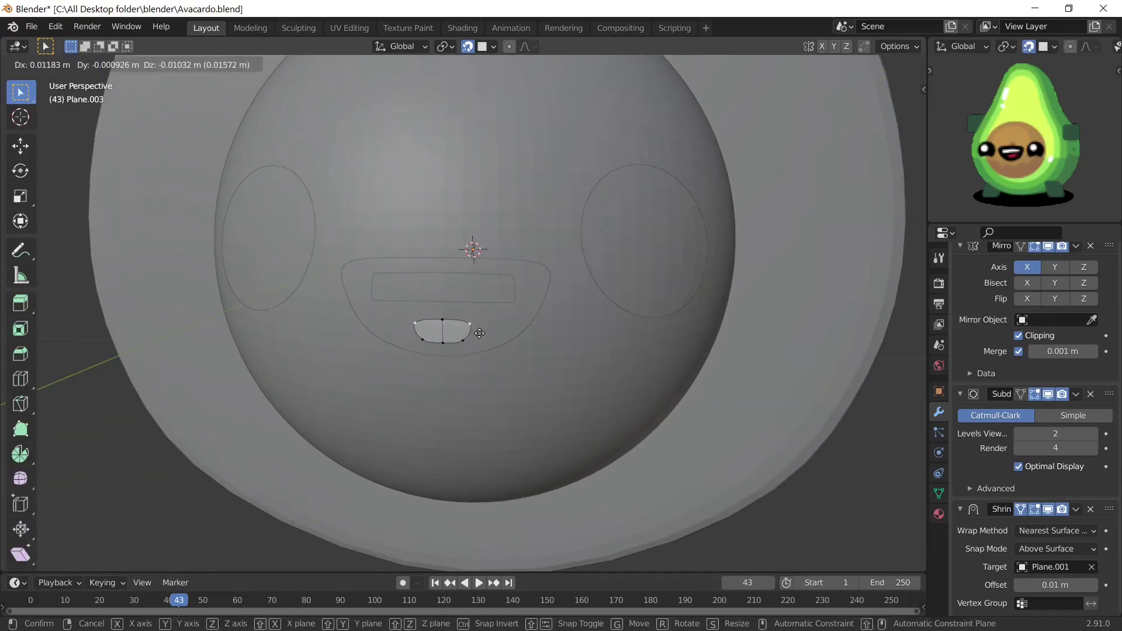
left_click(450, 347)
scroll(450, 347, "down", 3)
key("Tab")
Switch to rendered shading and add a 300 W point light
left_click(903, 63)
key("shift+a")
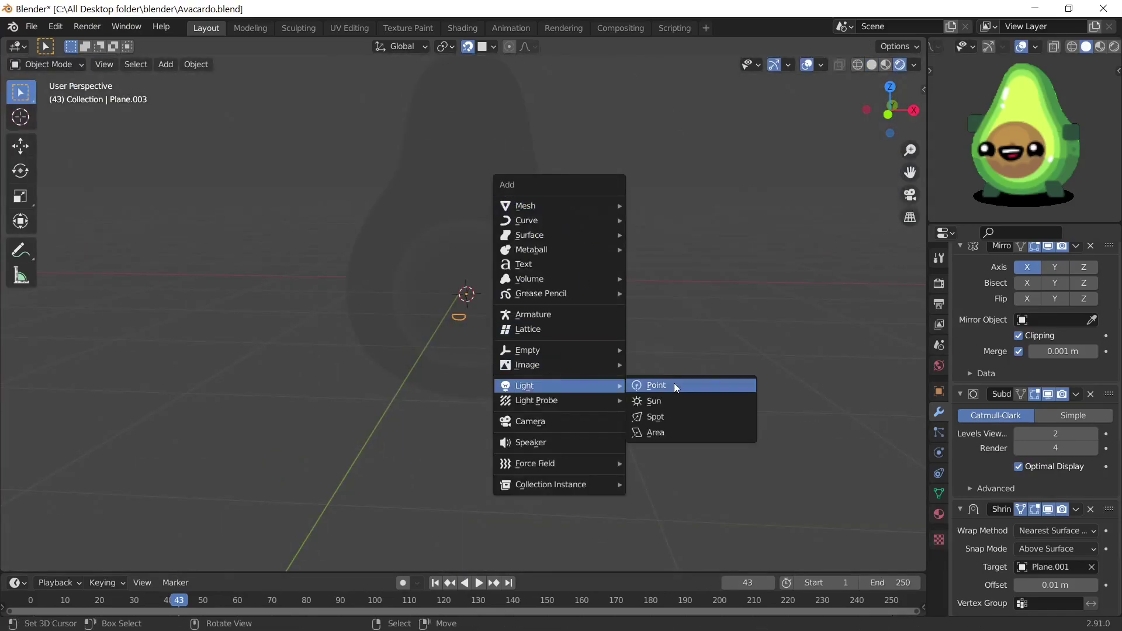
left_click(663, 382)
left_click(938, 453)
type("00")
key("Return")
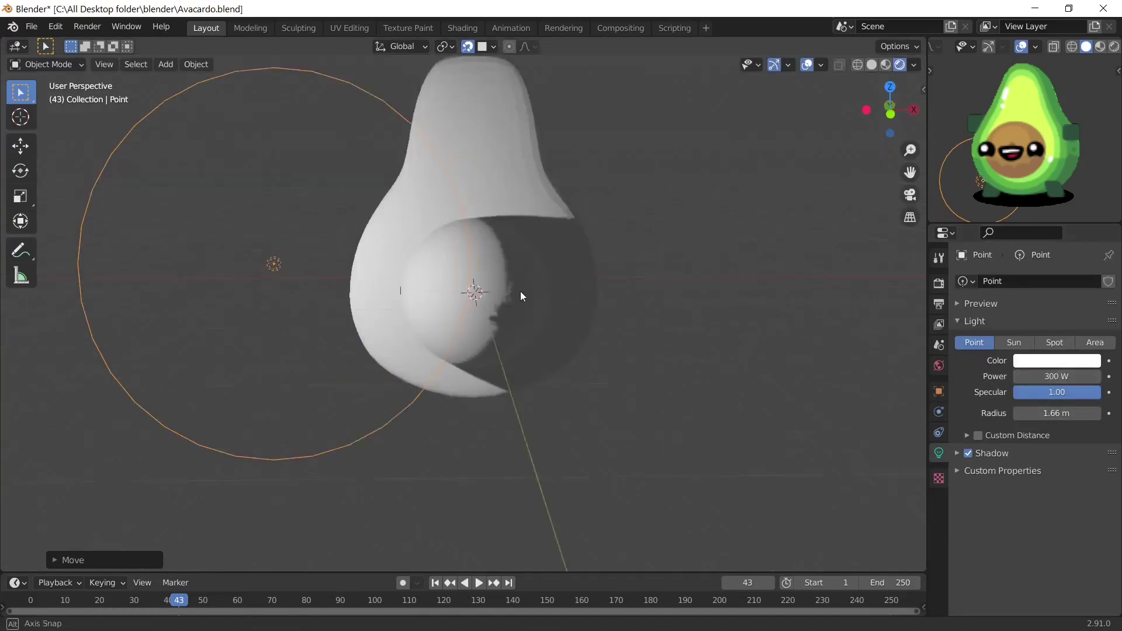
middle_click_drag(520, 291, 535, 324)
Duplicate the point light to the avocado's upper right, then select the pit sphere
key("shift+d")
left_click(607, 298)
middle_click_drag(606, 303, 534, 286)
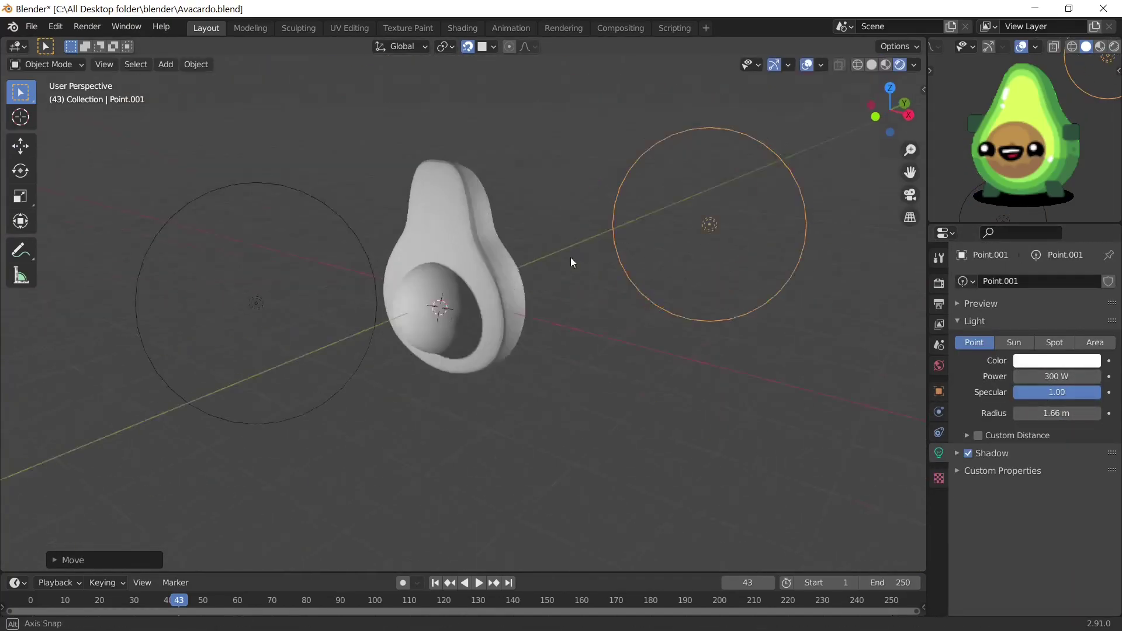
left_click(455, 295)
Set the mouth (Plane.001) Surface to Emission and set its colour
middle_click_drag(455, 296, 526, 303)
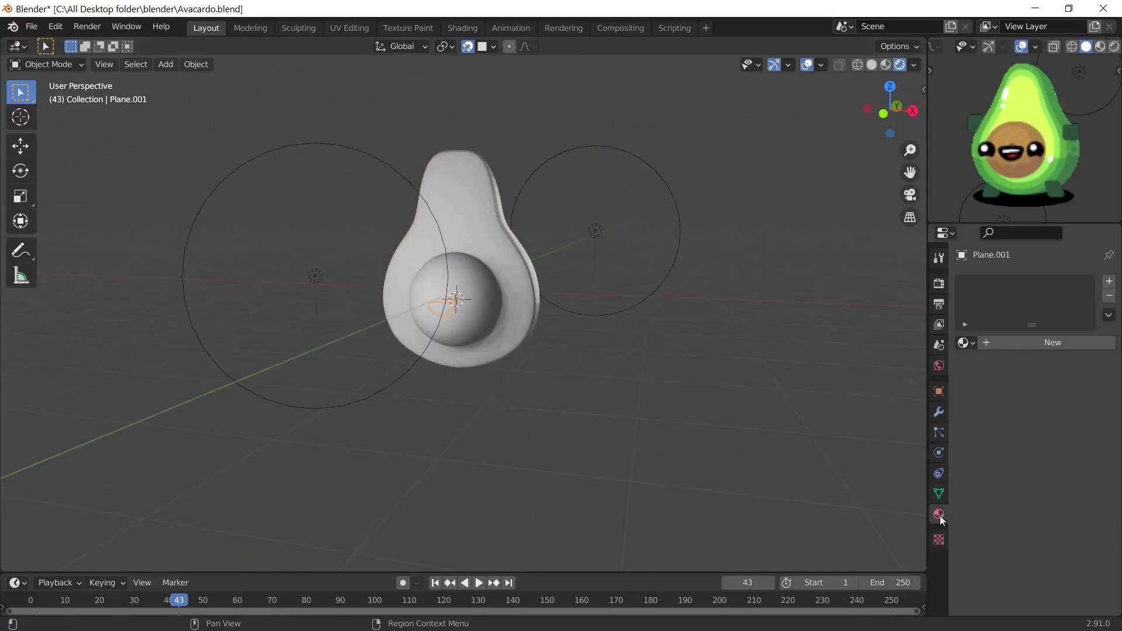
left_click(938, 513)
left_click(1063, 492)
left_click(1052, 428)
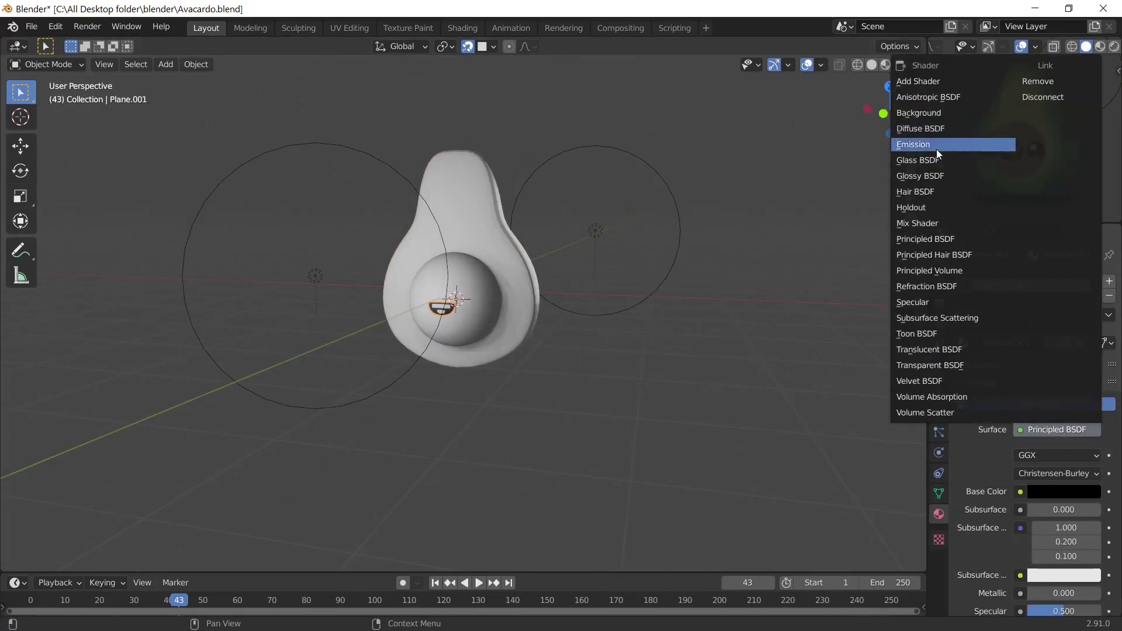
left_click(936, 146)
left_click(1060, 456)
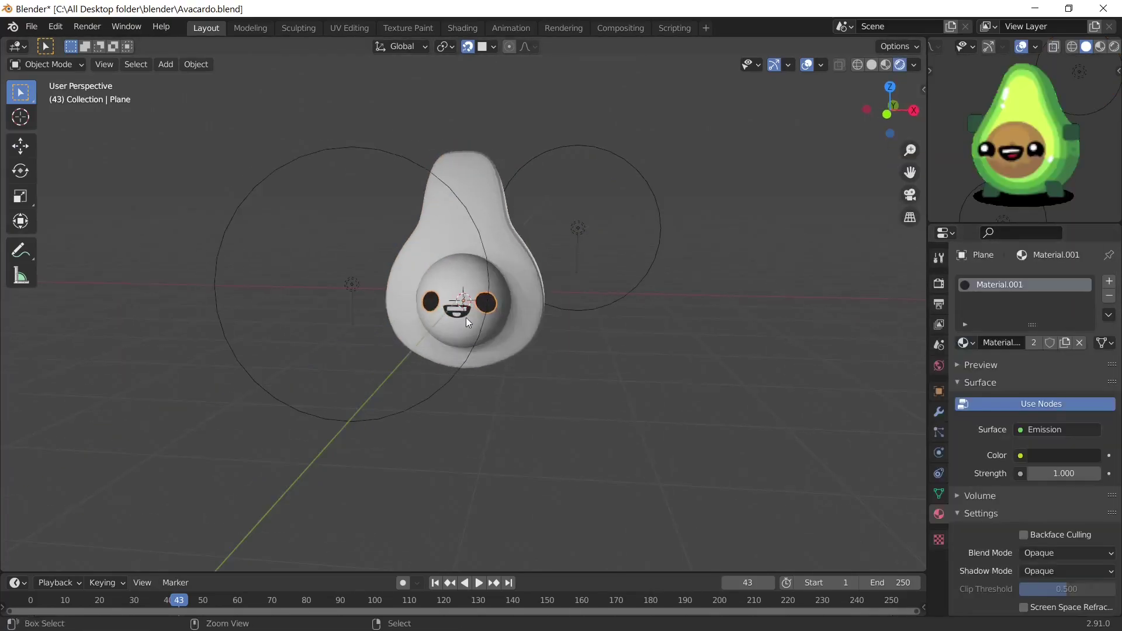
Give the teeth (Plane.002) a new white Emission material, then return to solid shading
left_click(1045, 451)
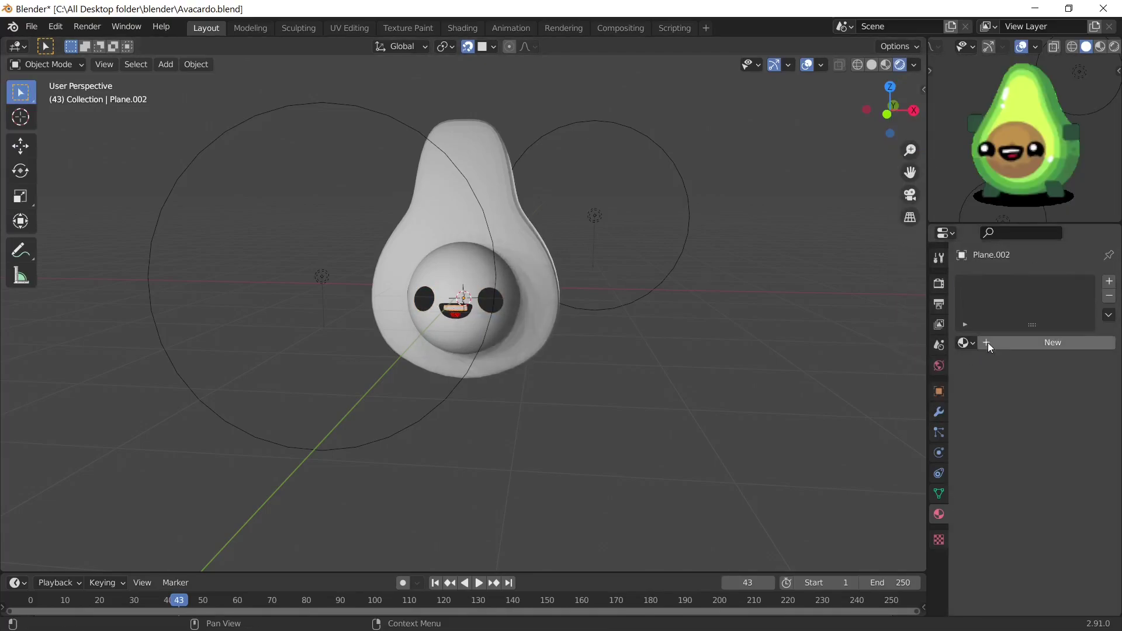
left_click(1063, 491)
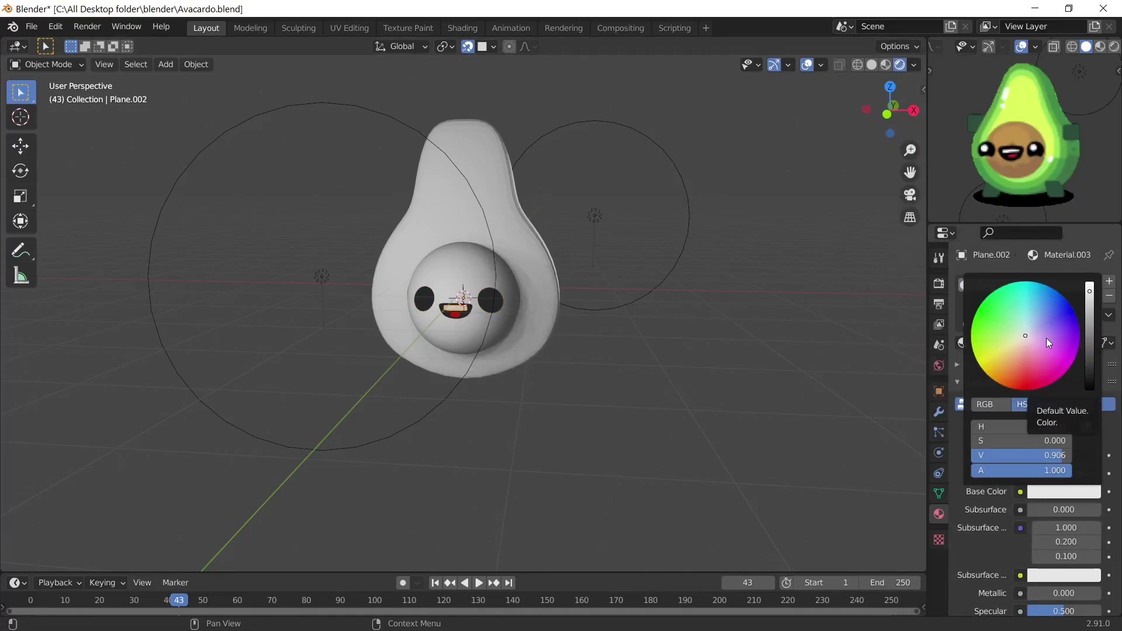
left_click(1052, 428)
left_click(933, 131)
scroll(604, 282, "up", 1)
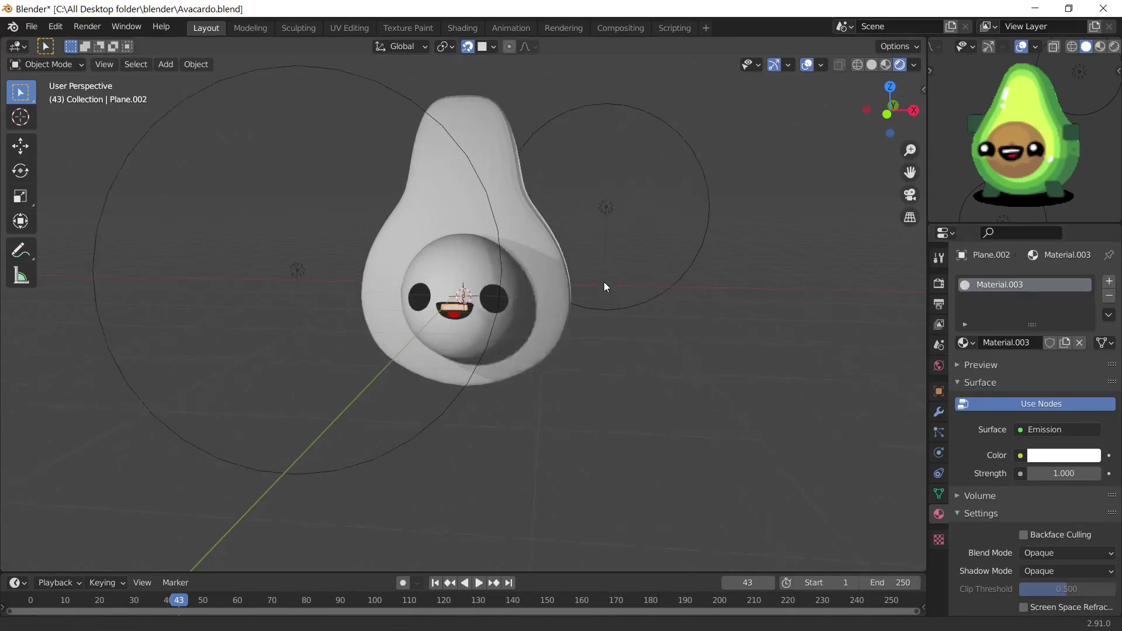
scroll(428, 301, "up", 4)
left_click(871, 65)
key("Tab")
Flatten the tongue and move its vertices into a new position
key("g")
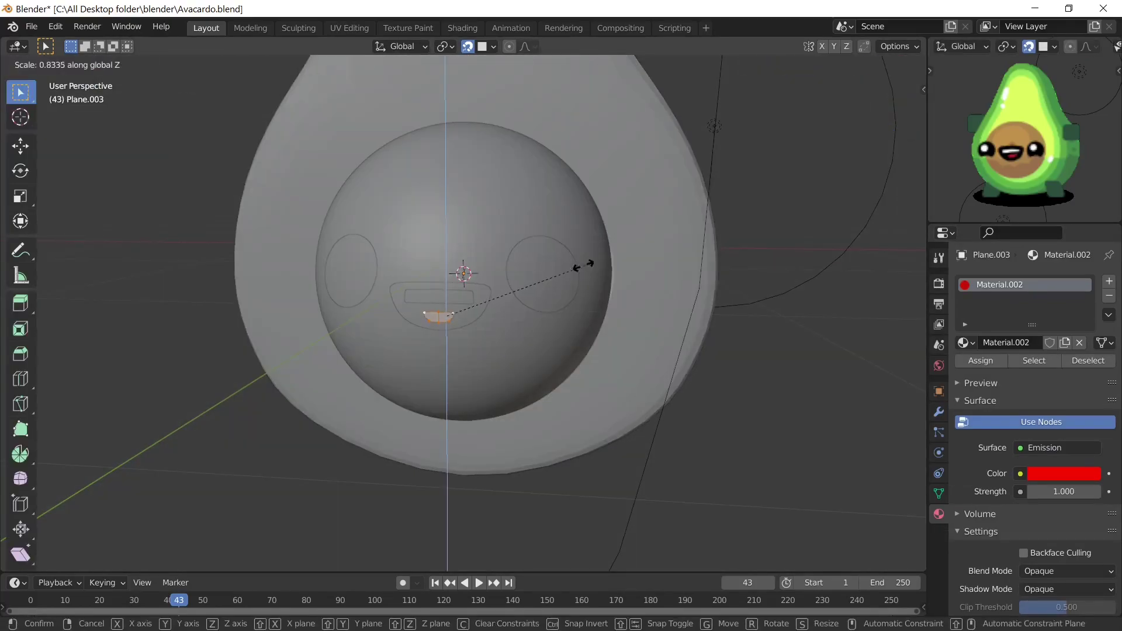
scroll(408, 292, "up", 3)
left_click(408, 292)
key("Tab")
left_click(939, 411)
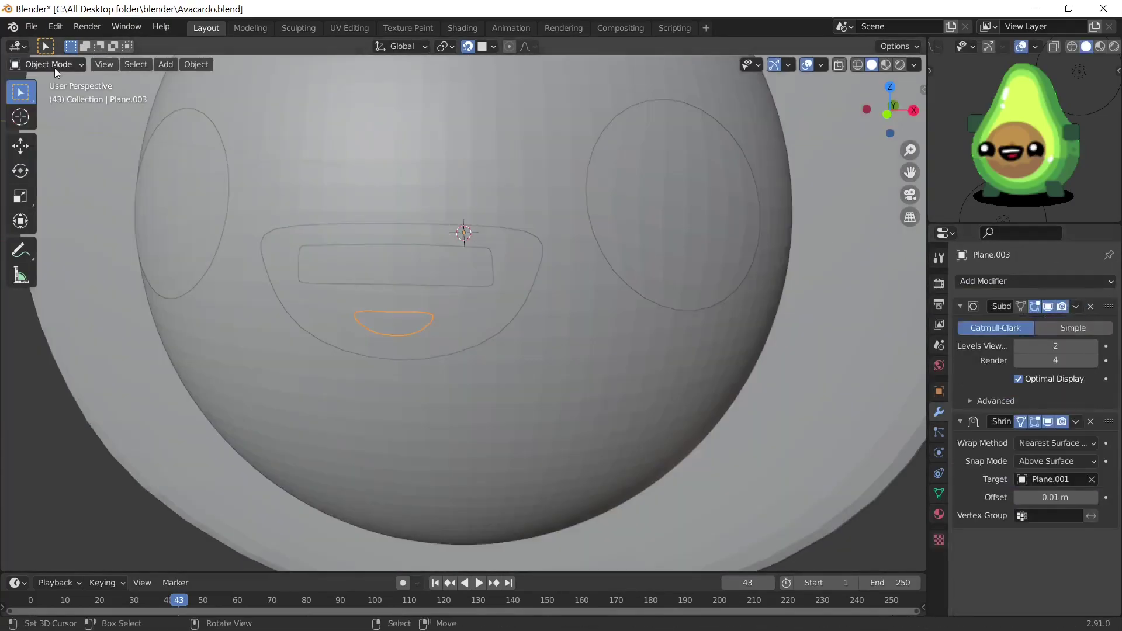
key("Tab")
key("a")
left_click(438, 322)
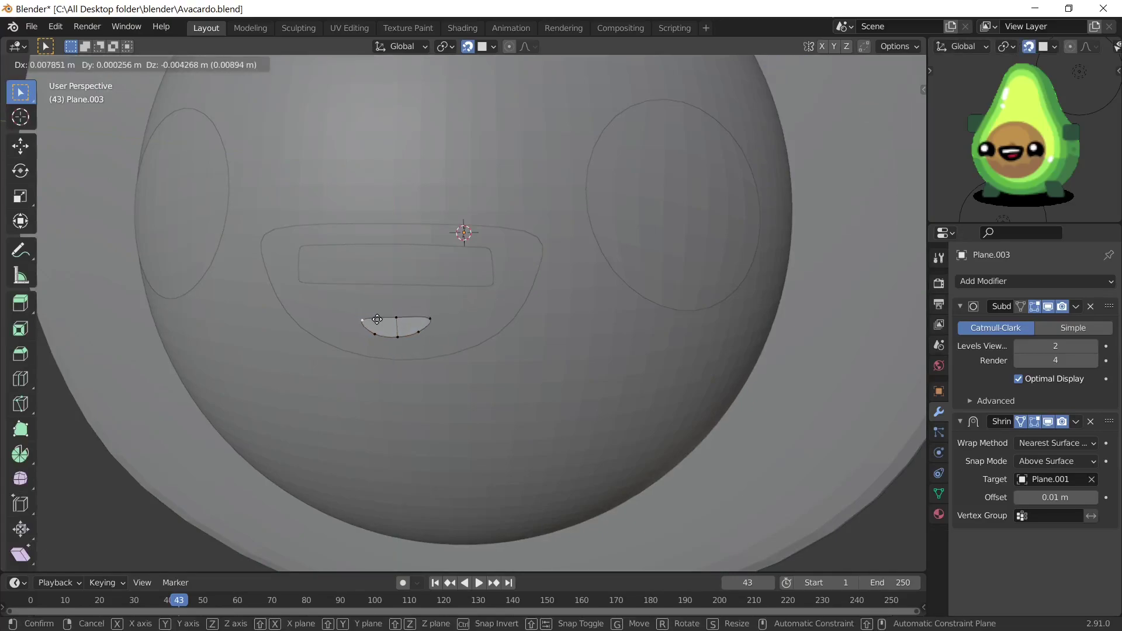
scroll(306, 260, "down", 4)
Select the teeth strip in Edit Mode and scale it to a new size
key("Tab")
left_click(483, 275)
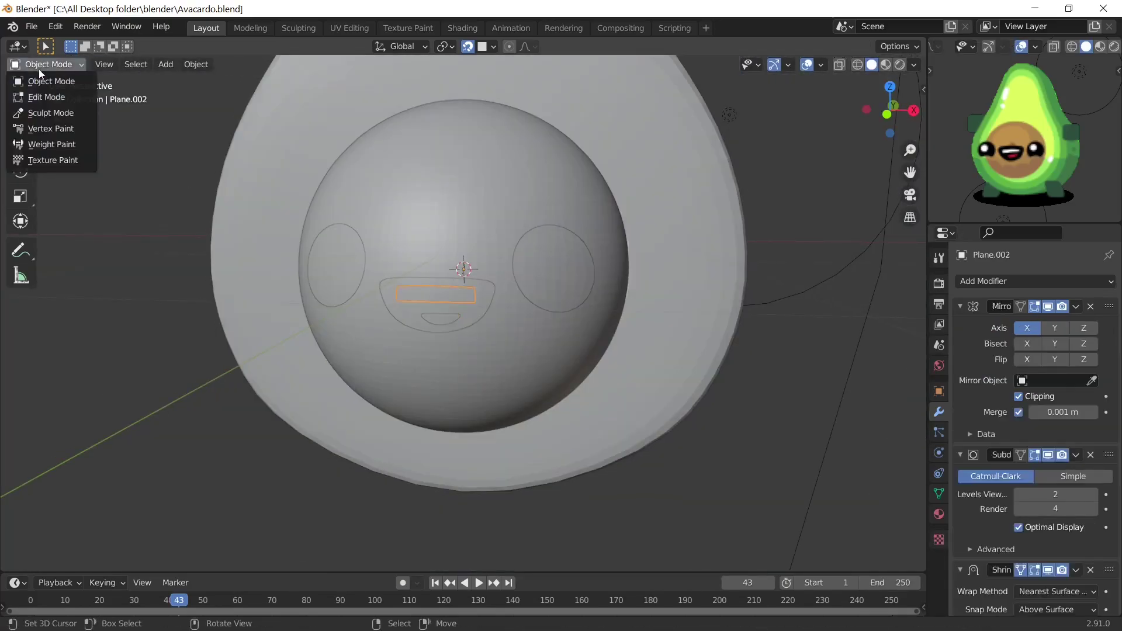
key("Tab")
scroll(485, 279, "up", 2)
left_click(73, 88)
key("Tab")
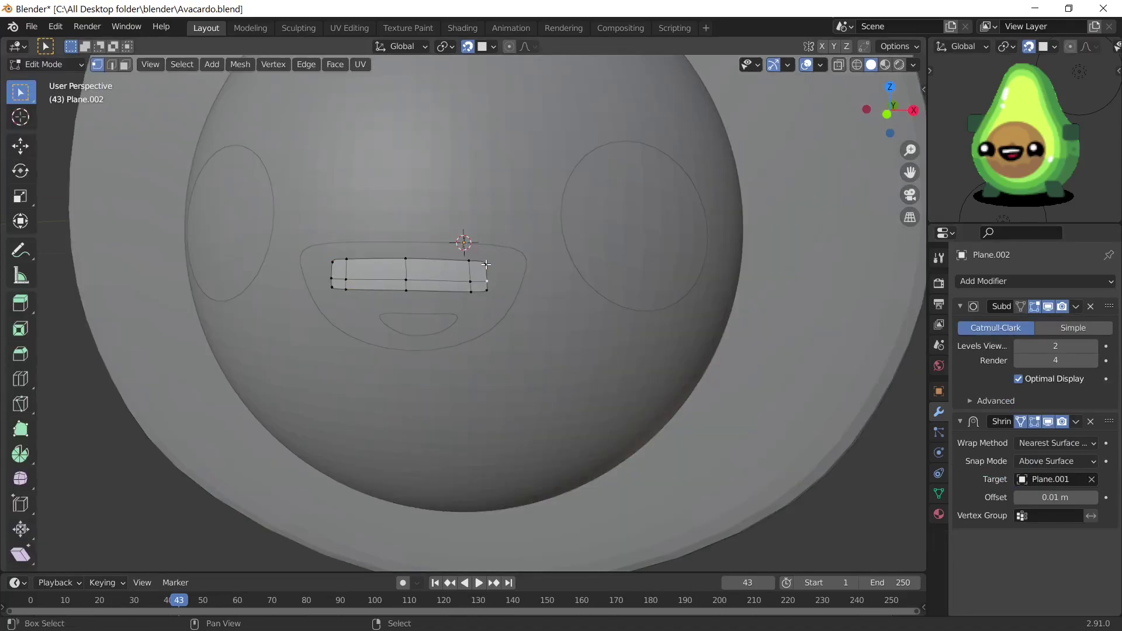
key("s")
left_click(611, 229)
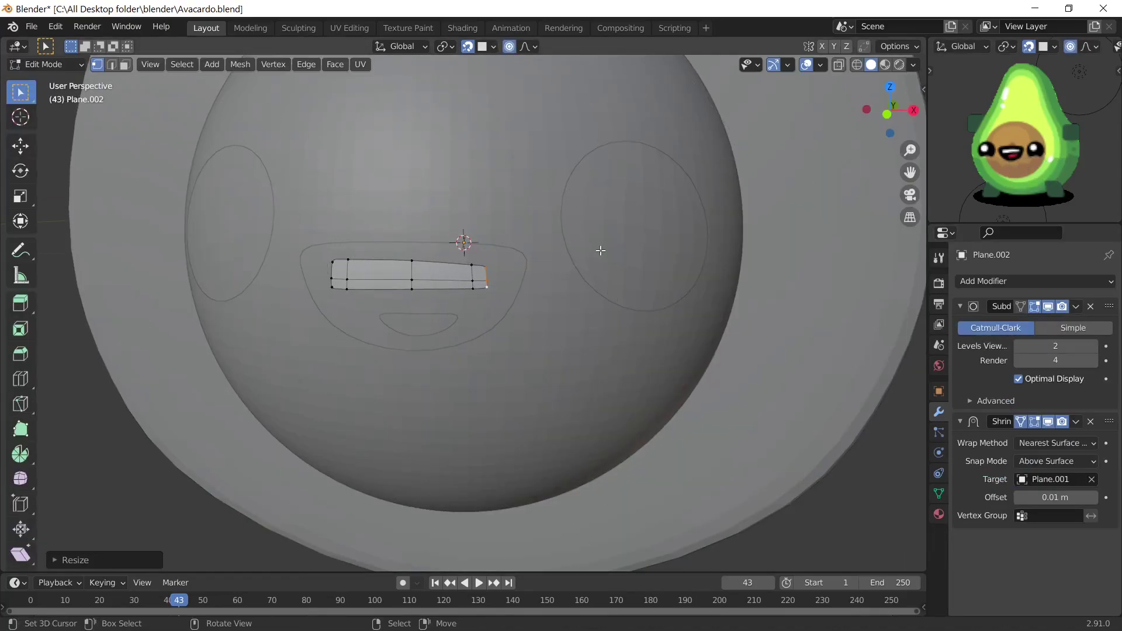
Move the teeth strip into place inside the mouth
key("g")
left_click(572, 226)
key("g")
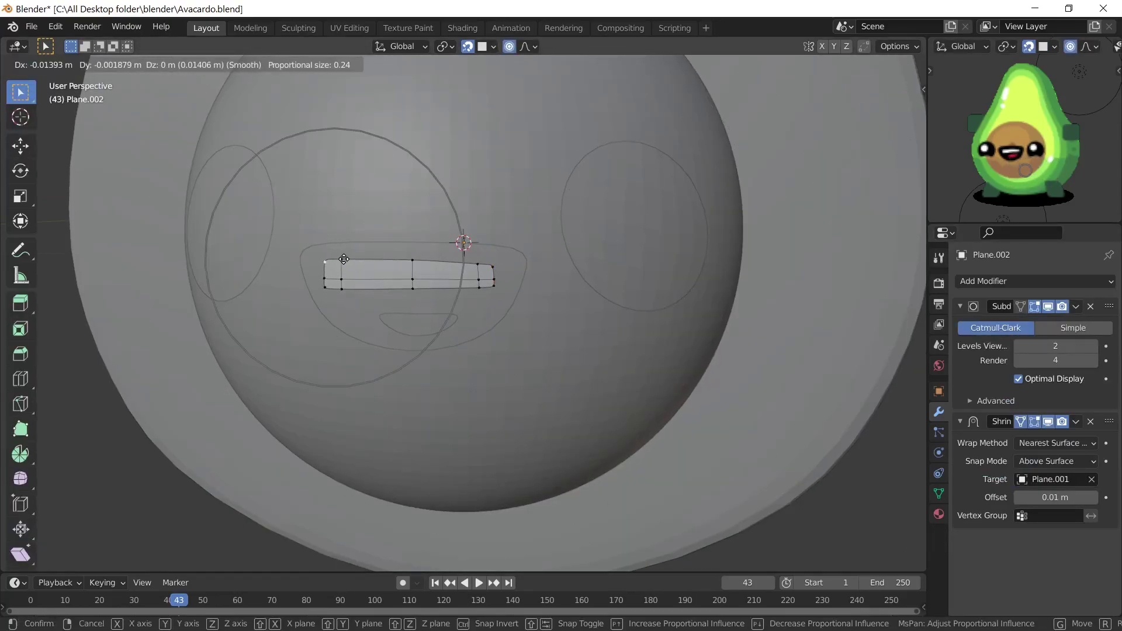
left_click(343, 259)
scroll(343, 259, "down", 3)
key("Tab")
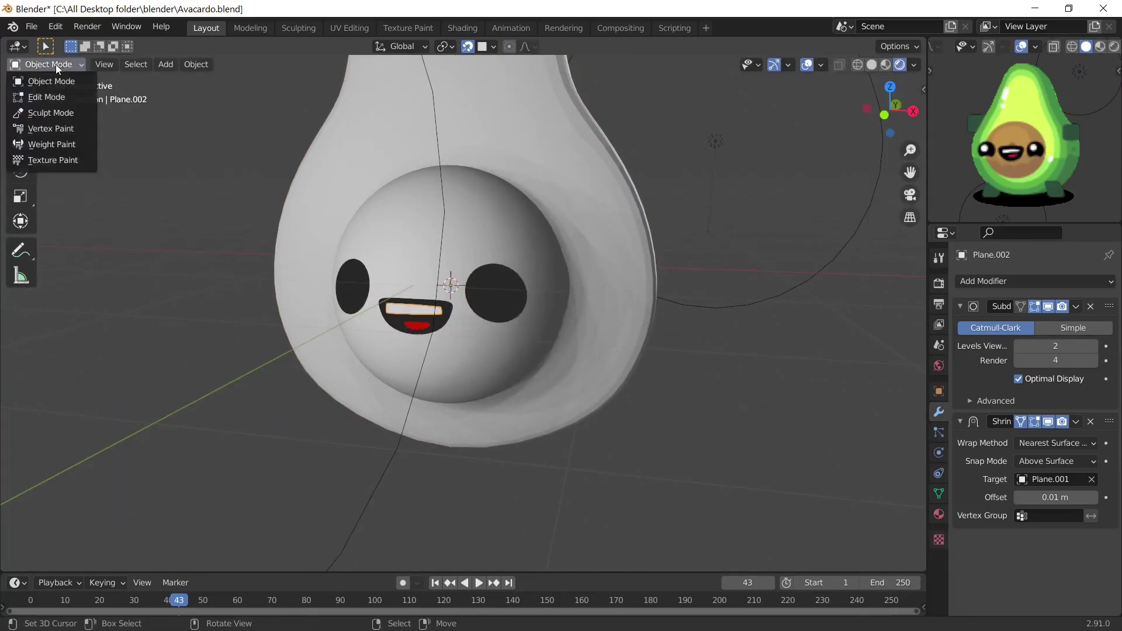
left_click(46, 97)
left_click(503, 265)
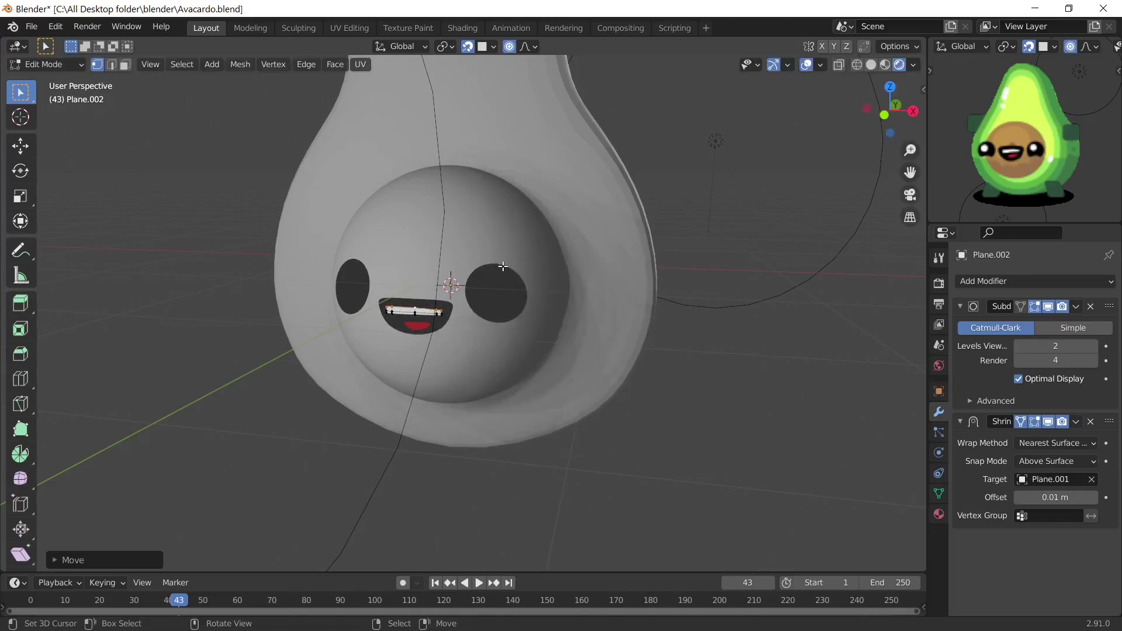
left_click(52, 81)
Scale the red tongue (Plane.003) along X to make it narrower
left_click(417, 324)
key("Tab")
key("s")
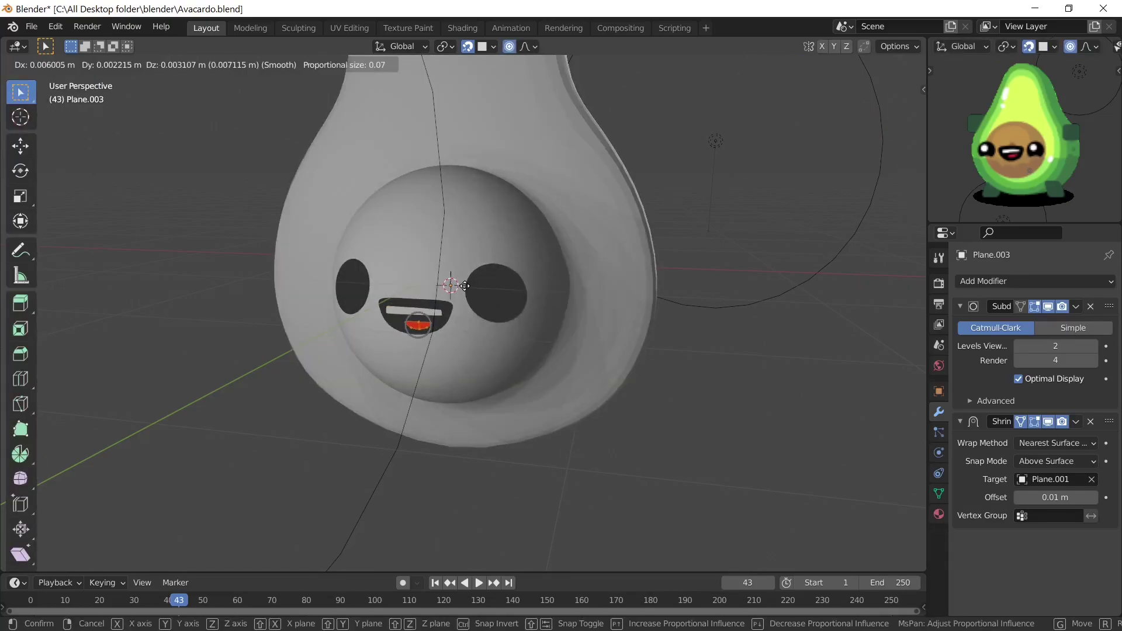
key("x")
left_click(488, 282)
key("Tab")
Select the avocado body from the front and enter Edit Mode on it
middle_click_drag(489, 282, 566, 229)
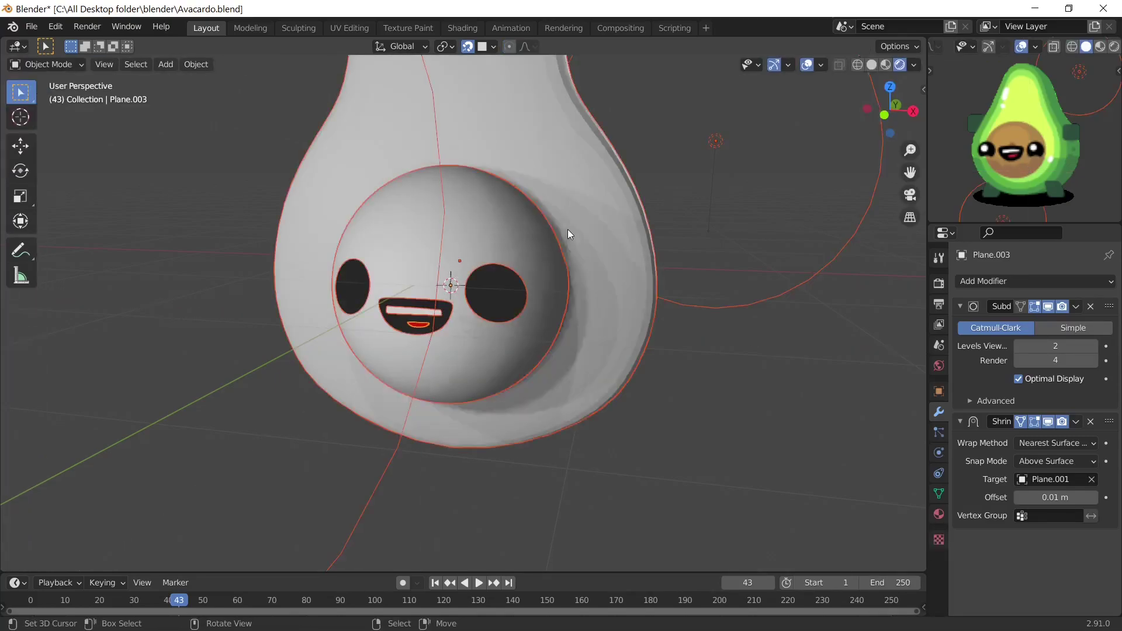
left_click(450, 282)
middle_click_drag(450, 282, 391, 252)
left_click(391, 251)
key("Tab")
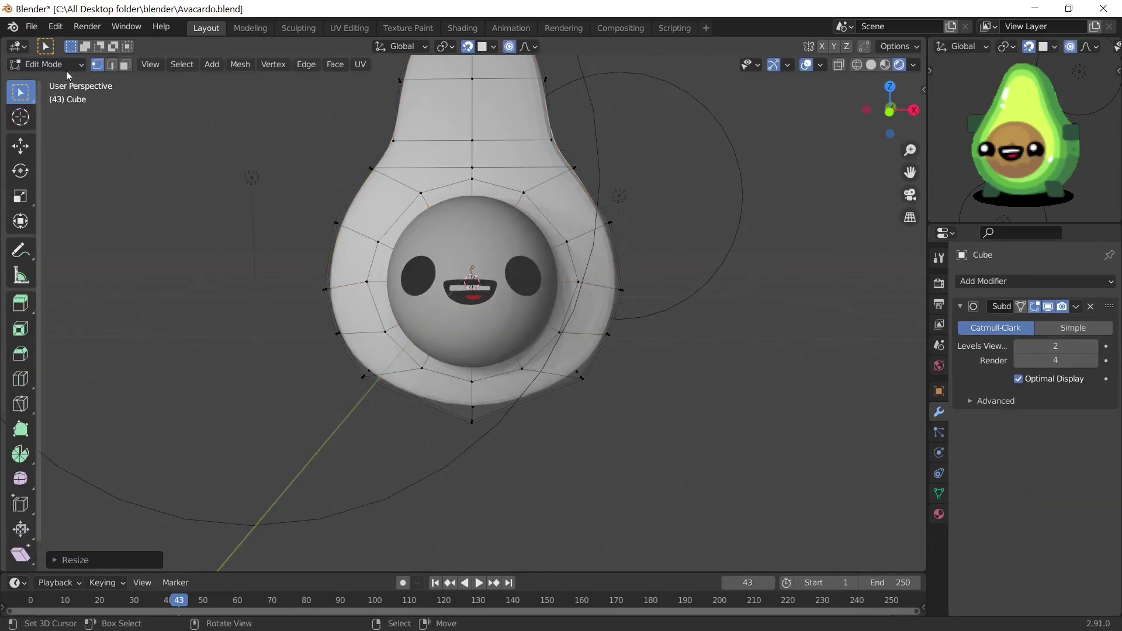
Raise the avocado body's top vertex straight up along Z
key("Tab")
mouse_move(479, 187)
middle_mouse_down()
mouse_move(511, 169)
mouse_move(473, 203)
middle_mouse_up()
key("Tab")
mouse_move(471, 297)
middle_mouse_down()
mouse_move(487, 404)
mouse_move(475, 197)
mouse_move(456, 175)
middle_mouse_up()
key("g")
key("z")
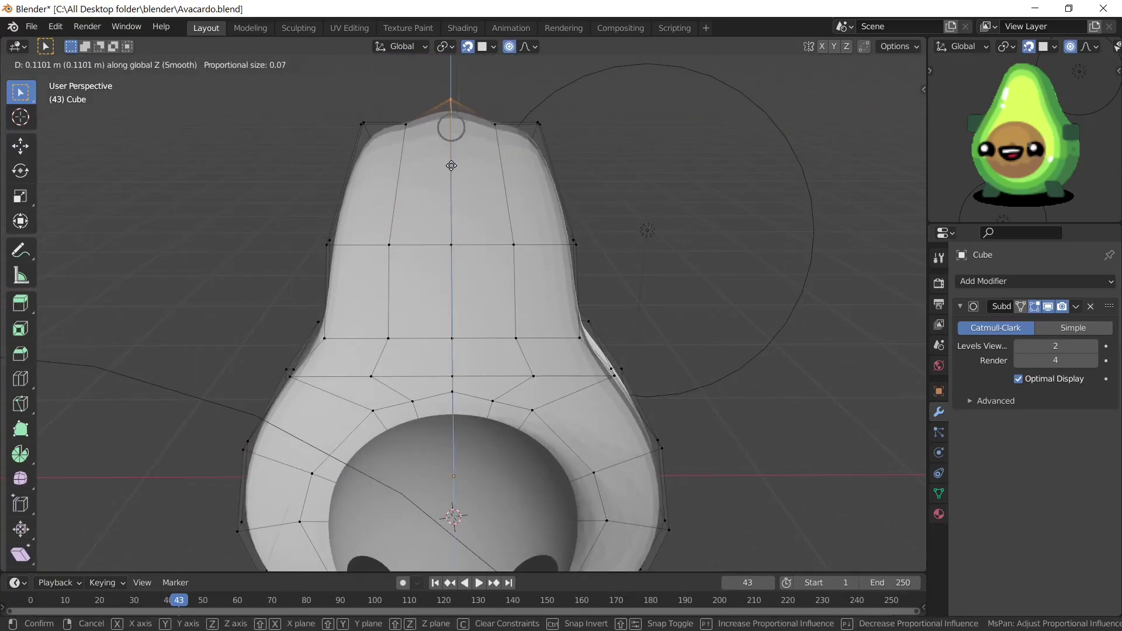
left_click(451, 149)
Scale and move the remaining body vertices into a pear shape, then exit Edit Mode
mouse_move(452, 148)
middle_mouse_down()
mouse_move(483, 174)
mouse_move(423, 243)
mouse_move(355, 228)
mouse_move(444, 222)
mouse_move(491, 149)
mouse_move(501, 226)
mouse_move(525, 246)
mouse_move(483, 233)
mouse_move(487, 320)
middle_mouse_up()
key("g")
left_click(485, 191)
key("s")
left_click(463, 218)
key("g")
key("y")
right_click(453, 220)
left_click(491, 149)
key("Tab")
Set the pit sphere's Base Color to a rich brown
scroll(505, 192, "down", 2)
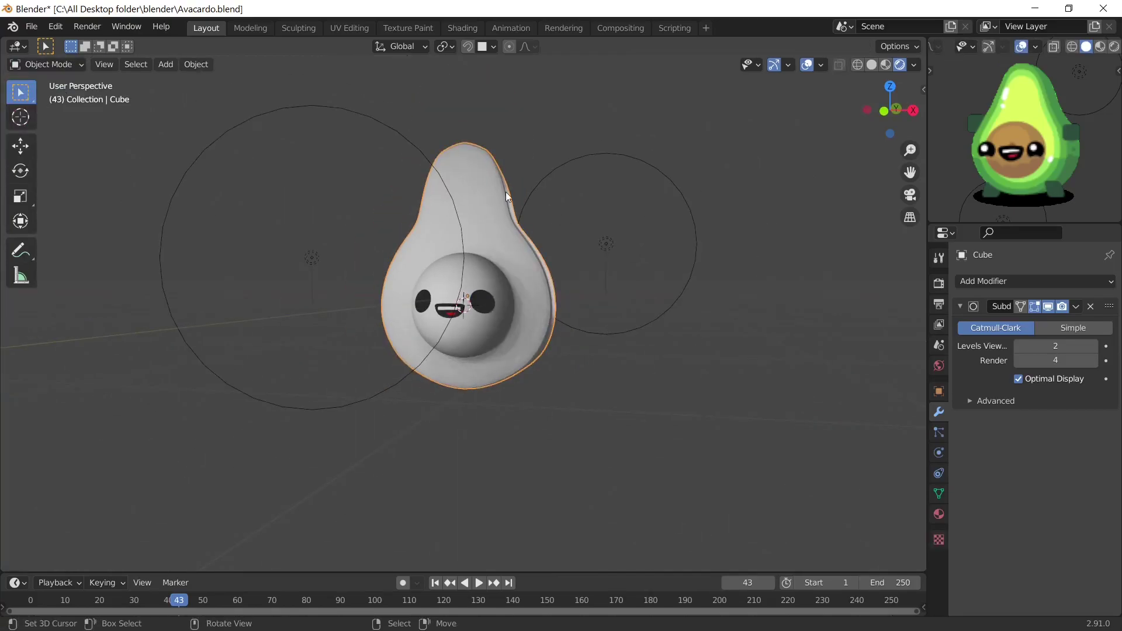
mouse_move(506, 192)
middle_mouse_down()
mouse_move(464, 164)
mouse_move(498, 320)
middle_mouse_up()
left_click(498, 320)
left_click(938, 514)
left_click(1038, 492)
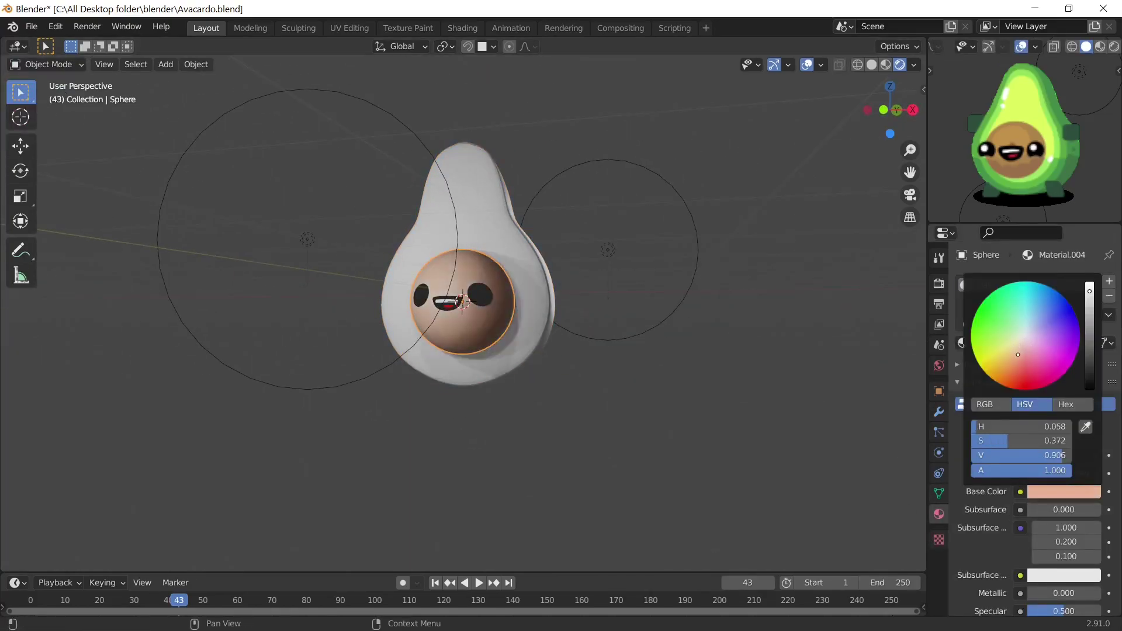
left_click_drag(1003, 385, 1012, 364)
left_click(1032, 489)
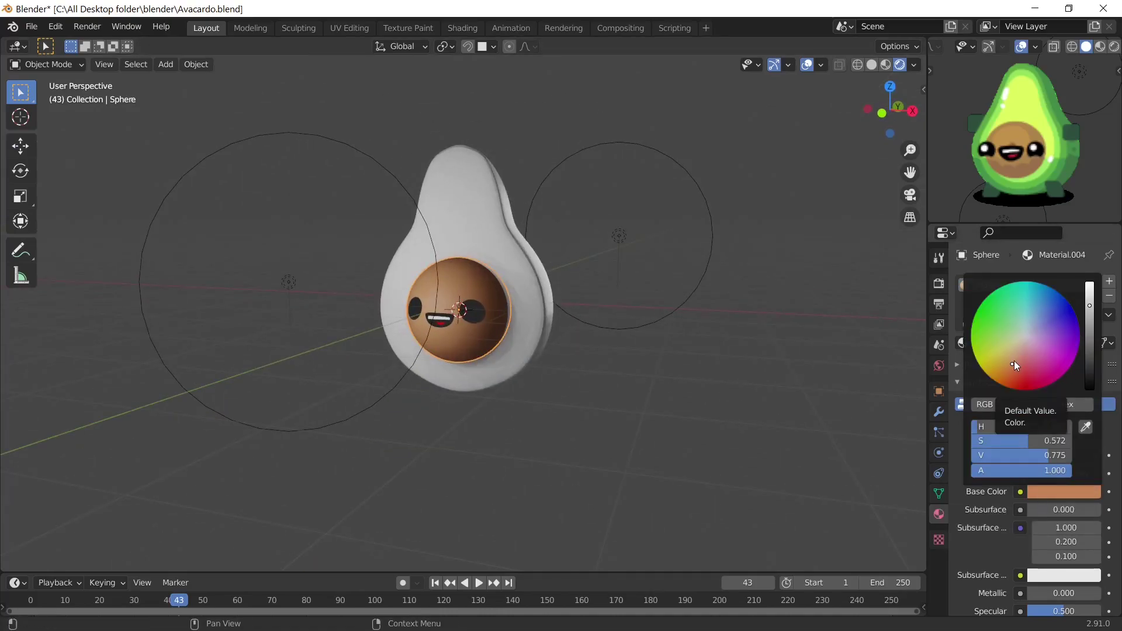
Paste a green Base Color onto the avocado body (Cube)
left_click(462, 193)
left_click(1039, 492)
key("ctrl+v")
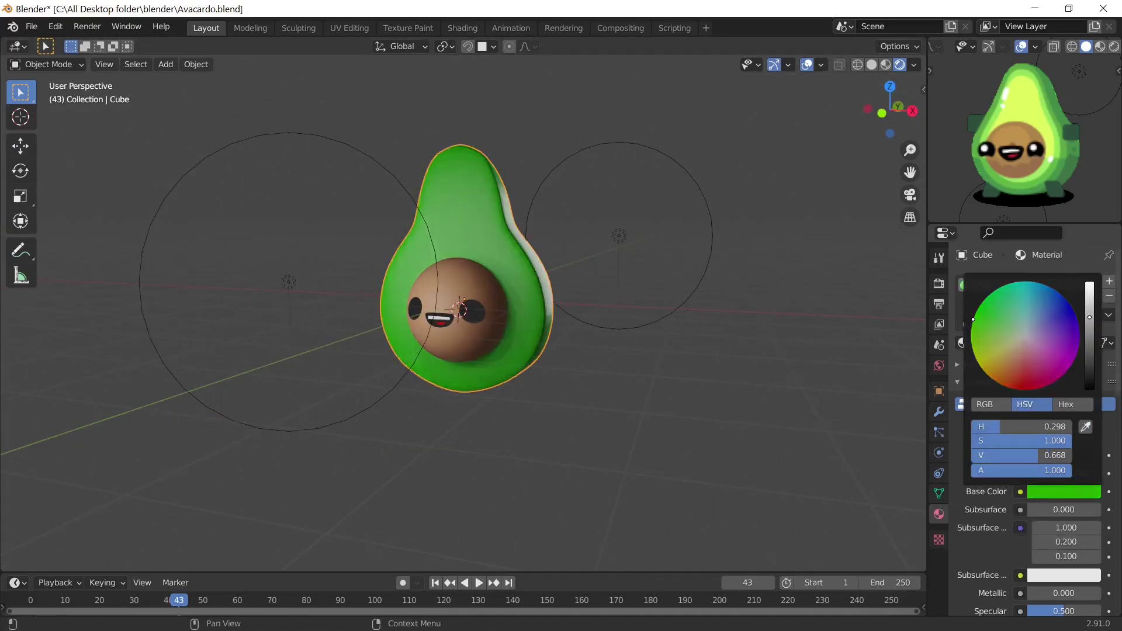
middle_click_drag(328, 210, 279, 186)
Enter Edit Mode on the body with face select and start circle-selecting faces
key("Tab")
middle_click_drag(514, 180, 472, 177)
key("3")
key("c")
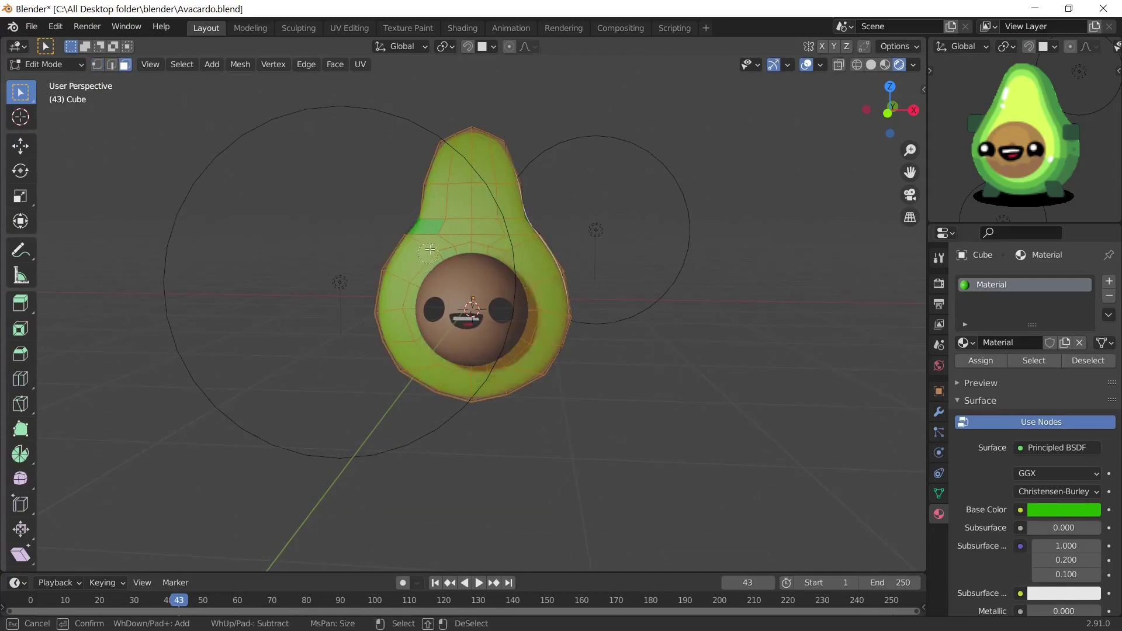
Add a second material slot to the body with a brighter green Base Color
key("Escape")
left_click(1108, 281)
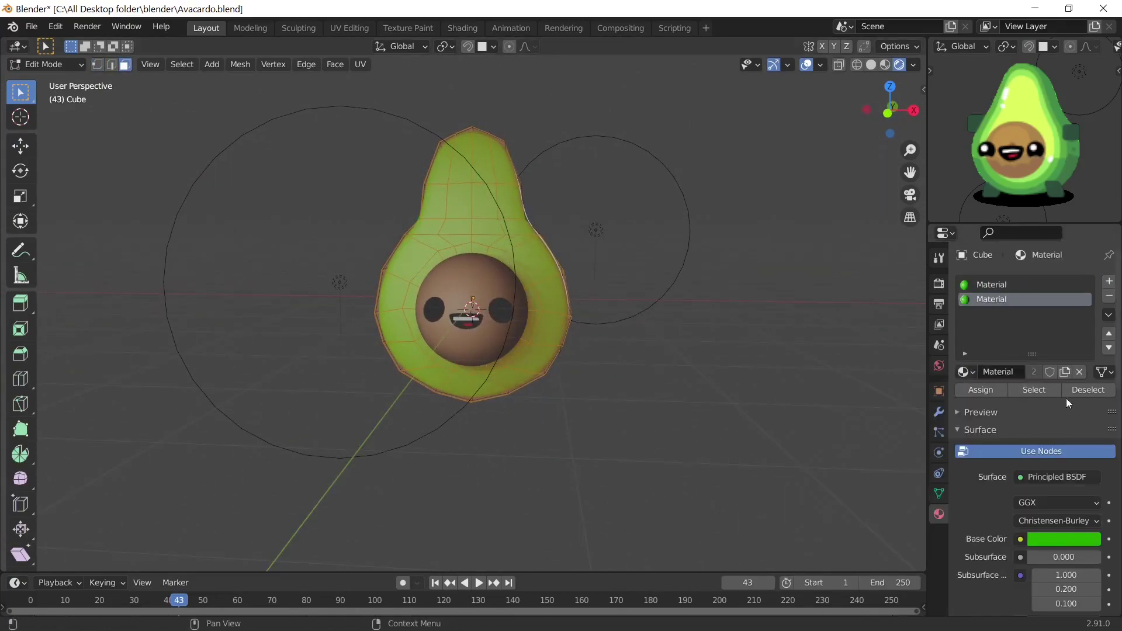
left_click(46, 64)
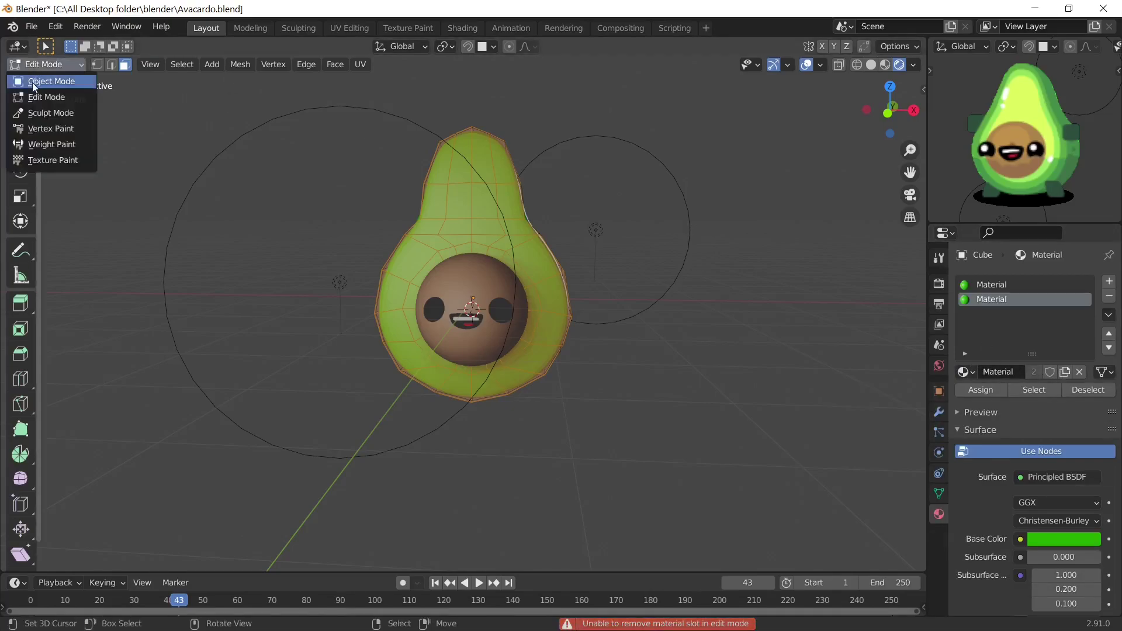
left_click(1033, 372)
left_click(47, 65)
left_click(52, 96)
left_click(1063, 539)
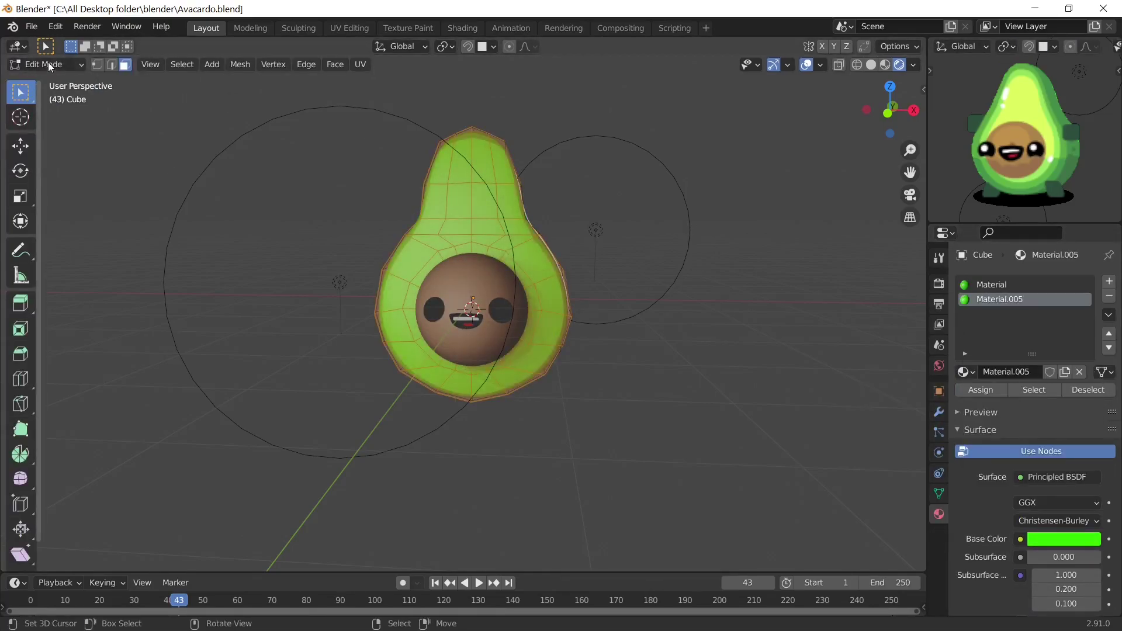
key("Tab")
Inset the avocado's selected front faces with I to form a ring
middle_click_drag(501, 195, 656, 318)
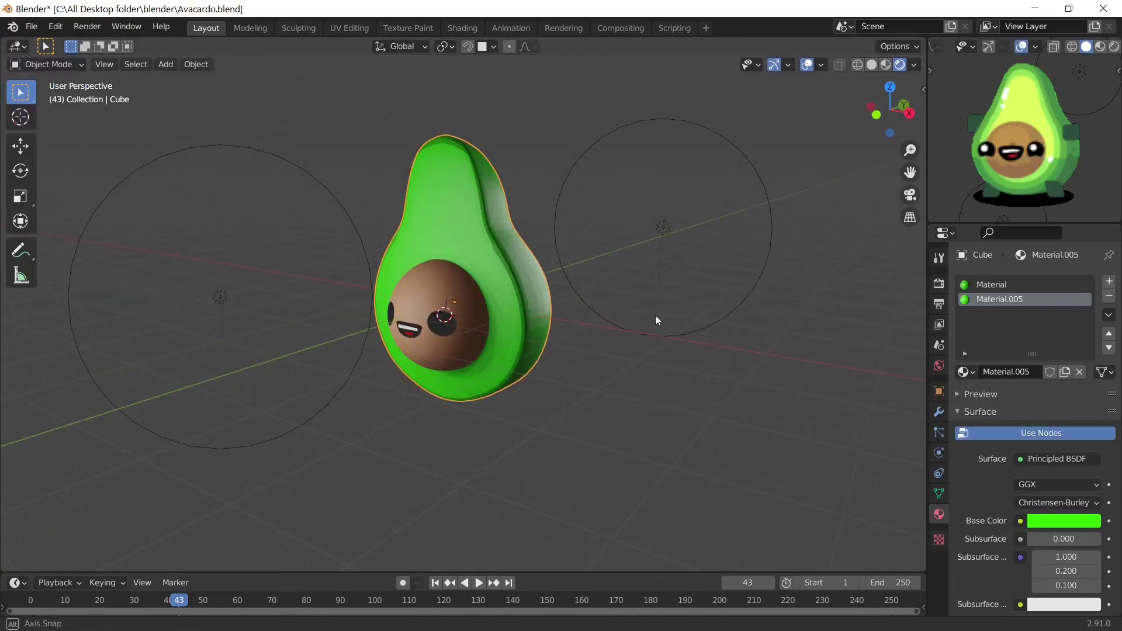
mouse_move(526, 292)
middle_mouse_down()
mouse_move(633, 345)
mouse_move(431, 192)
mouse_move(431, 403)
middle_mouse_up()
left_click(1063, 521)
key("Tab")
scroll(536, 273, "up", 3)
middle_click_drag(536, 273, 596, 239)
key("i")
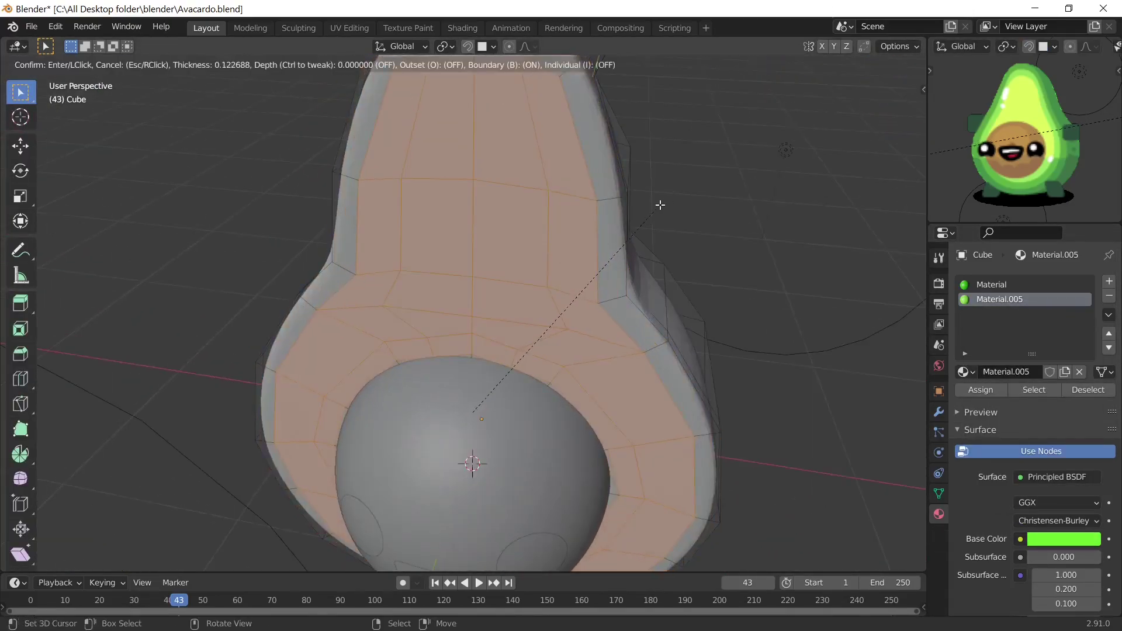
mouse_move(700, 238)
middle_mouse_down()
mouse_move(584, 253)
mouse_move(699, 198)
mouse_move(690, 175)
middle_mouse_up()
key("i")
left_click(724, 208)
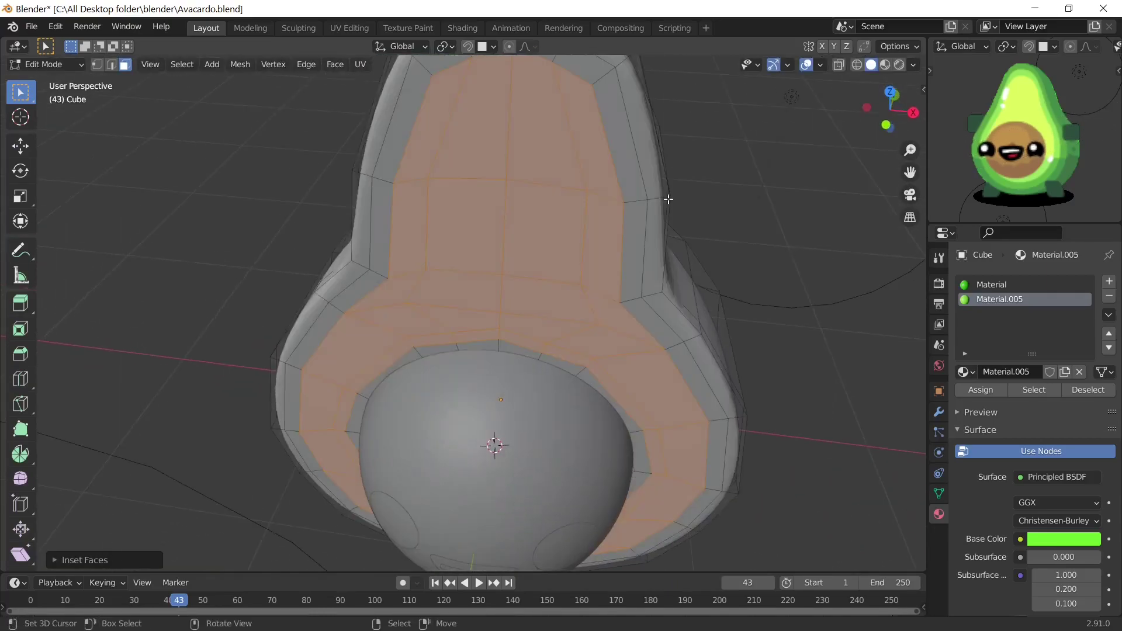
Add a third material slot and make the flesh material pale yellow-green
left_click(1109, 281)
left_click(1060, 372)
left_click(899, 64)
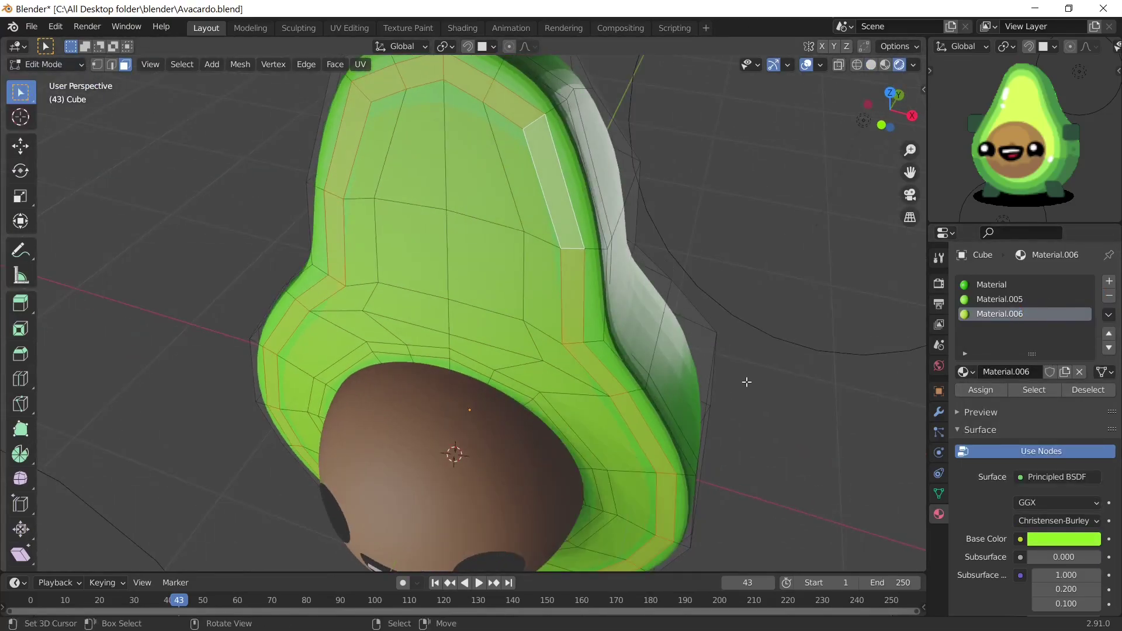
left_click(1063, 539)
key("Escape")
key("KP_7")
middle_click_drag(734, 201, 549, 228)
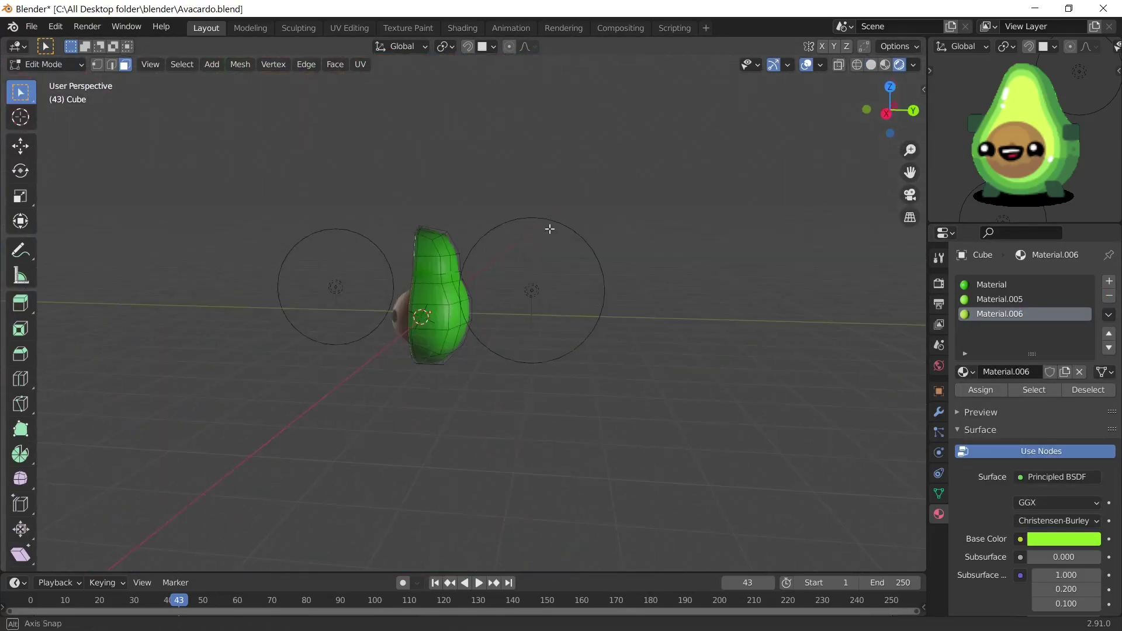
scroll(548, 228, "up", 3)
key("Tab")
left_click(1064, 520)
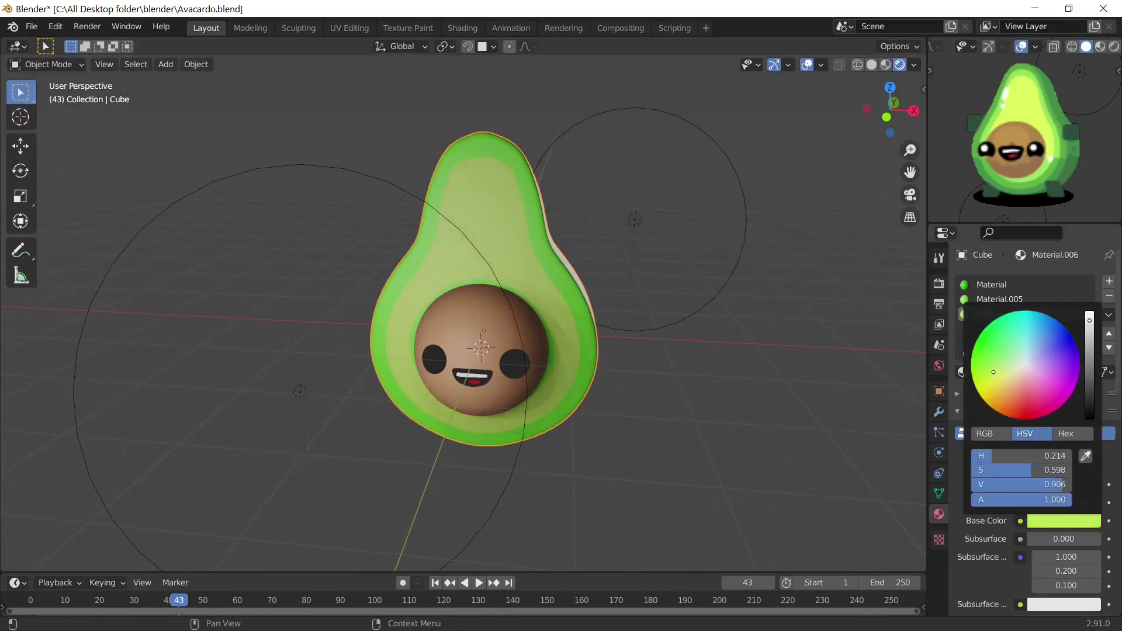
Add a loop cut through the bright green band on the body's front
left_click(999, 299)
middle_click_drag(713, 404, 654, 367)
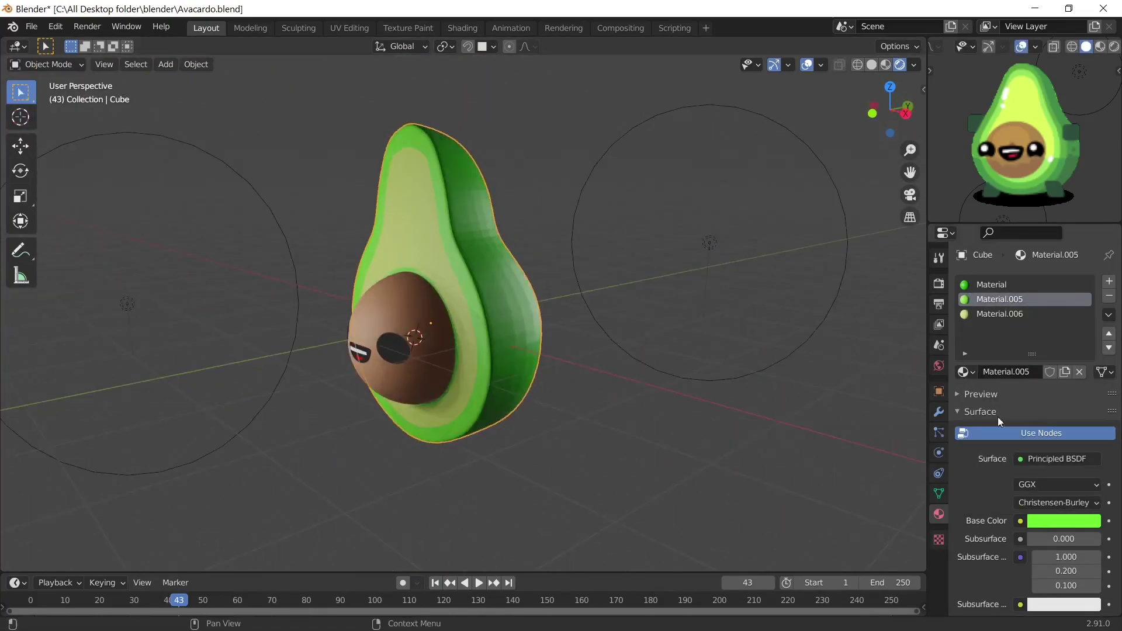
left_click(1063, 521)
key("Tab")
mouse_move(643, 292)
middle_mouse_down()
mouse_move(549, 210)
mouse_move(448, 168)
middle_mouse_up()
key("ctrl+r")
left_click(549, 210)
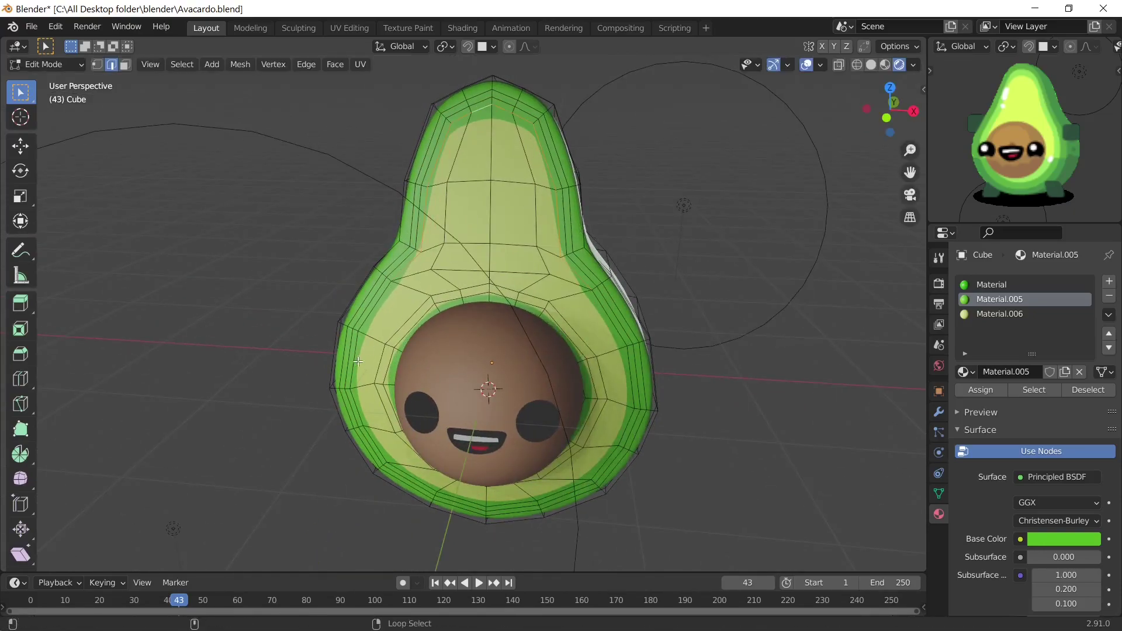
Resize the new edge loop with a changed pivot and select the band's face loop
key("s")
left_click(655, 175)
left_click(444, 46)
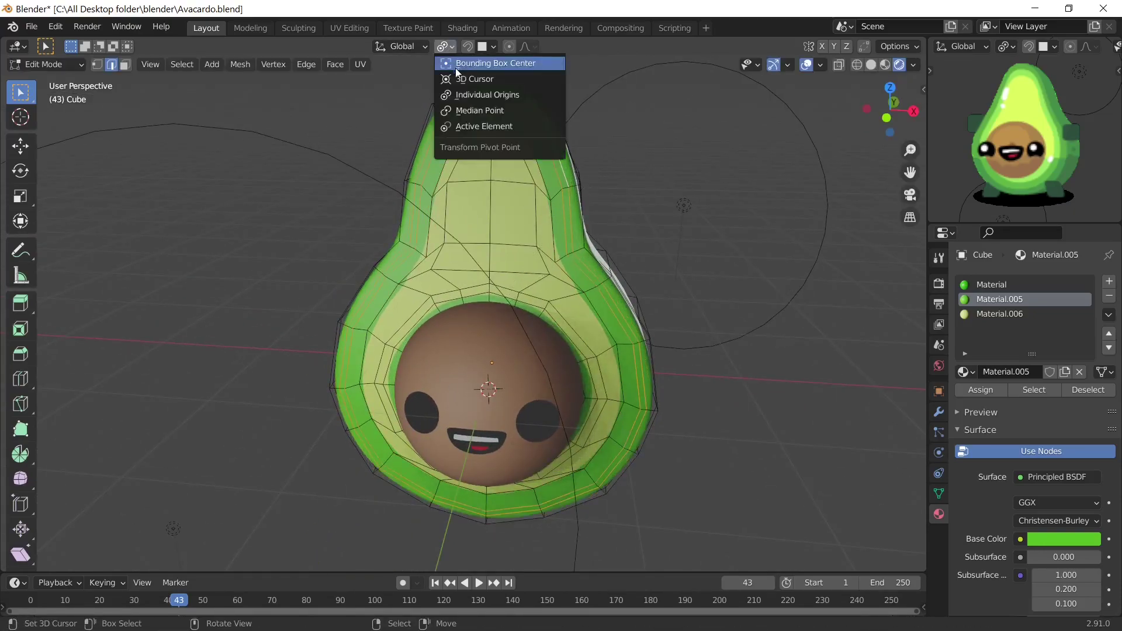
left_click(467, 63)
key("s")
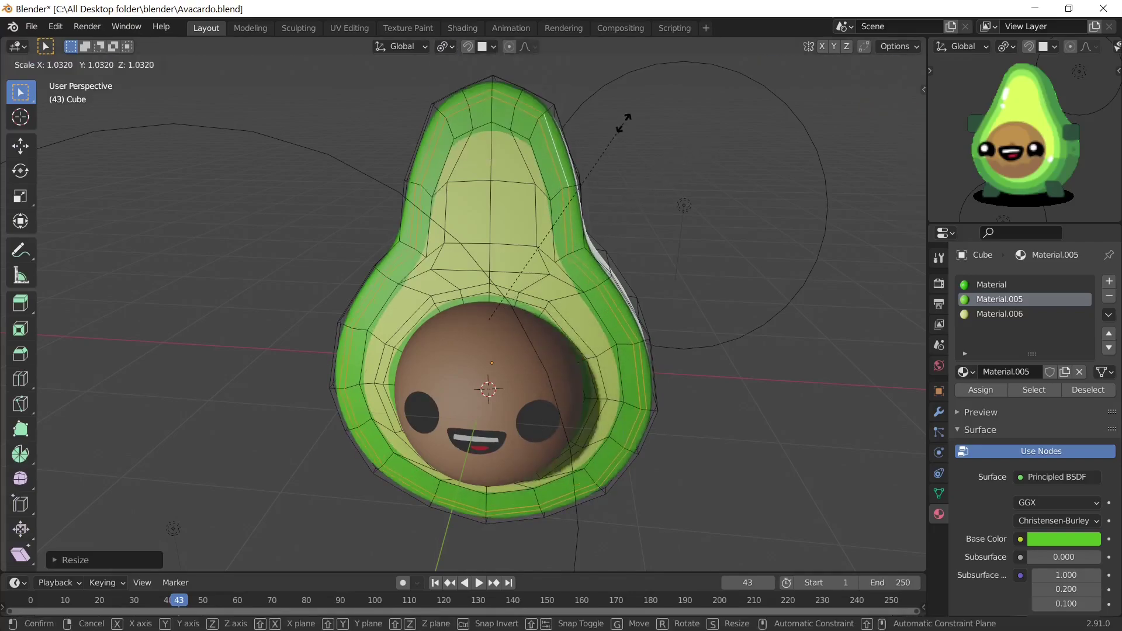
key("s")
left_click(659, 188)
left_click(494, 120, "alt")
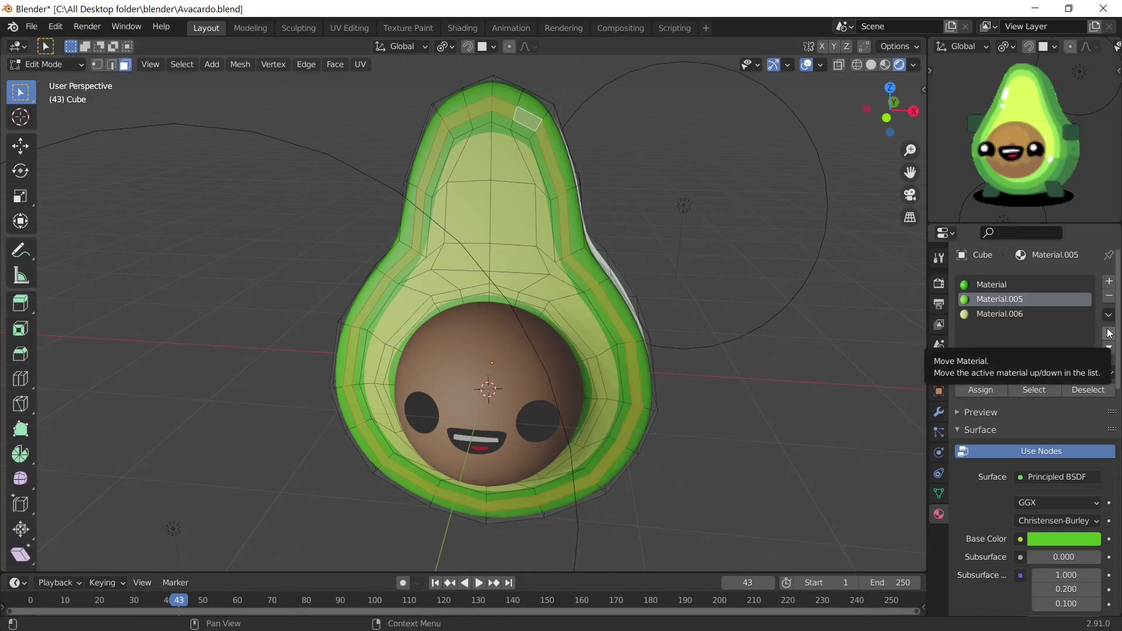
Assign a new bright green material to the band faces as a fourth slot
middle_click_drag(848, 322, 672, 327)
left_click(1108, 281)
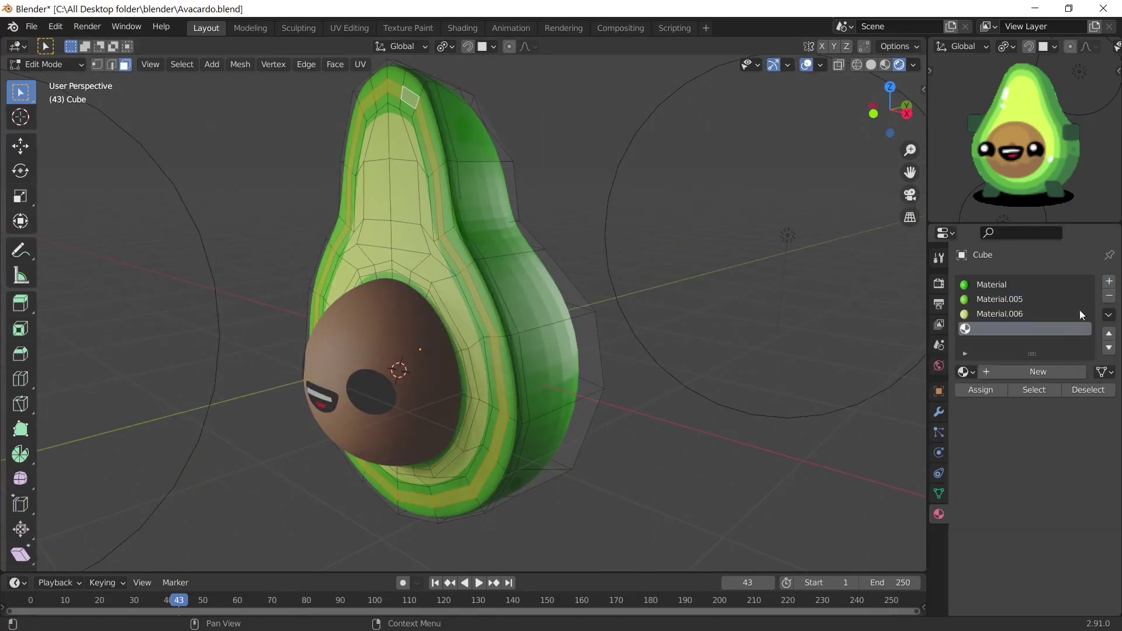
left_click(980, 389)
left_click(1021, 374)
left_click(1057, 538)
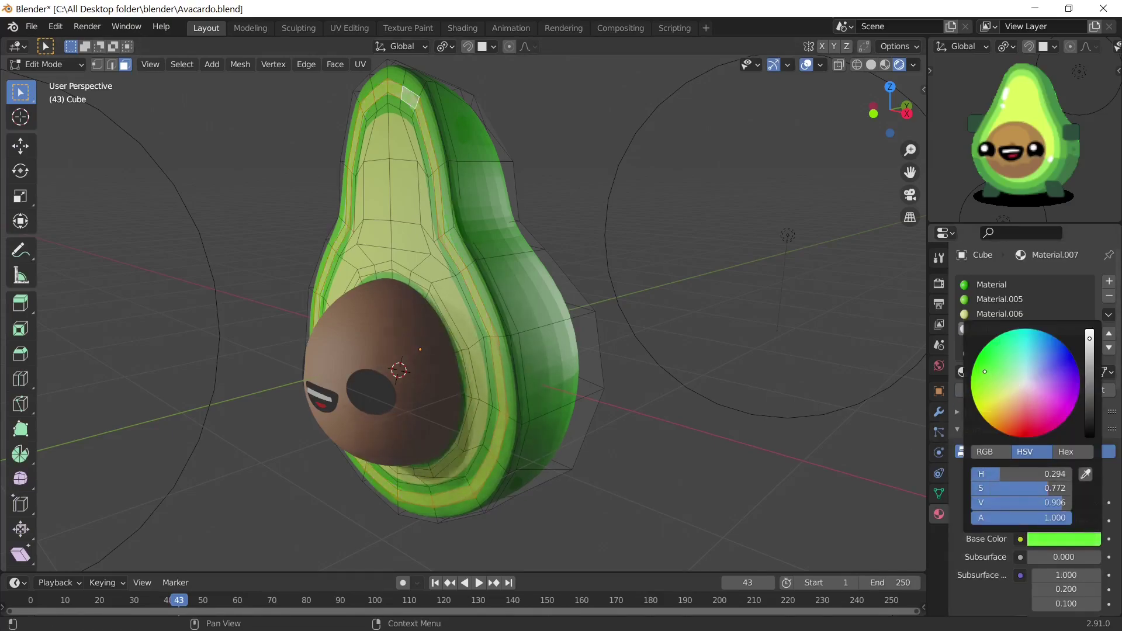
middle_click_drag(672, 304, 557, 293)
key("Tab")
left_click(991, 283)
left_click(1064, 521)
left_click(1056, 410)
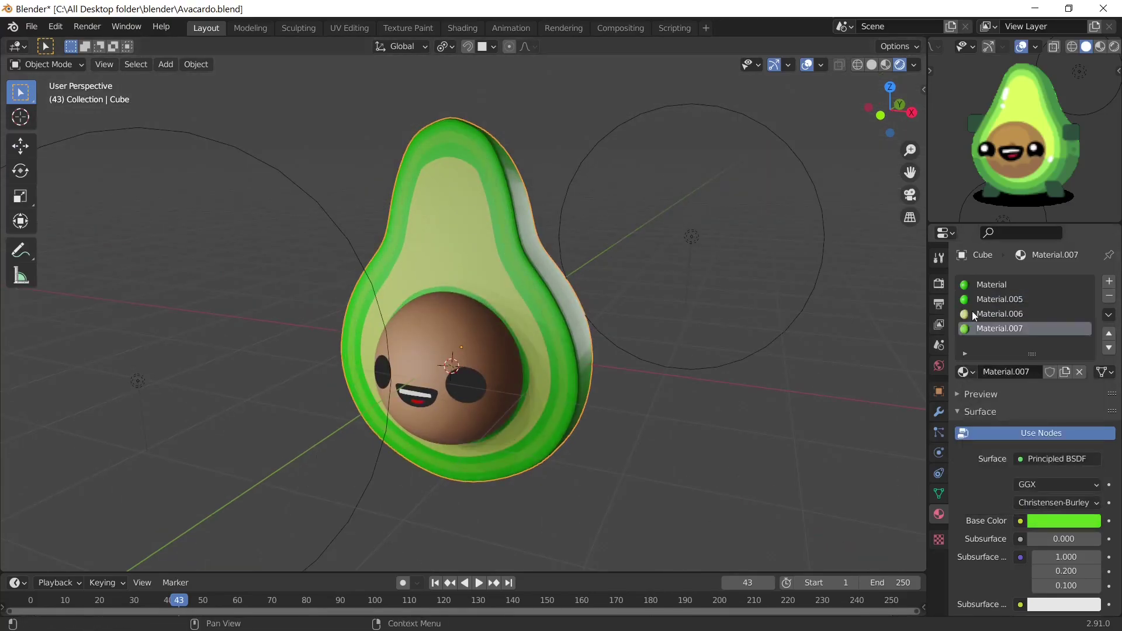
Move the eye highlight points vertically and slide the eye outline edge
left_click(999, 313)
left_click(992, 284)
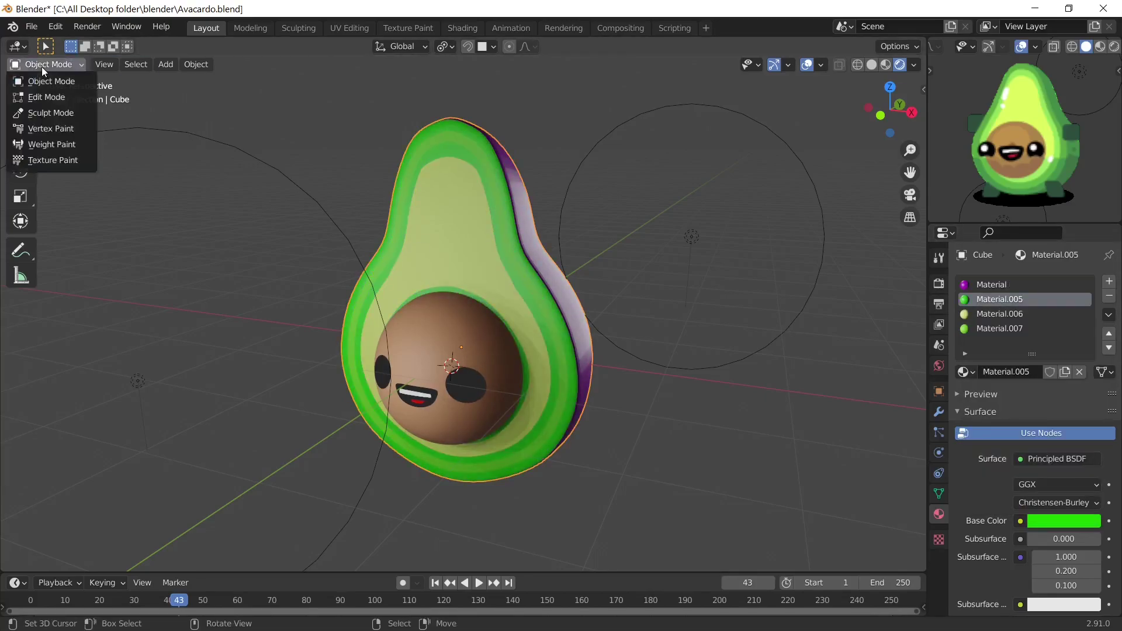
key("g")
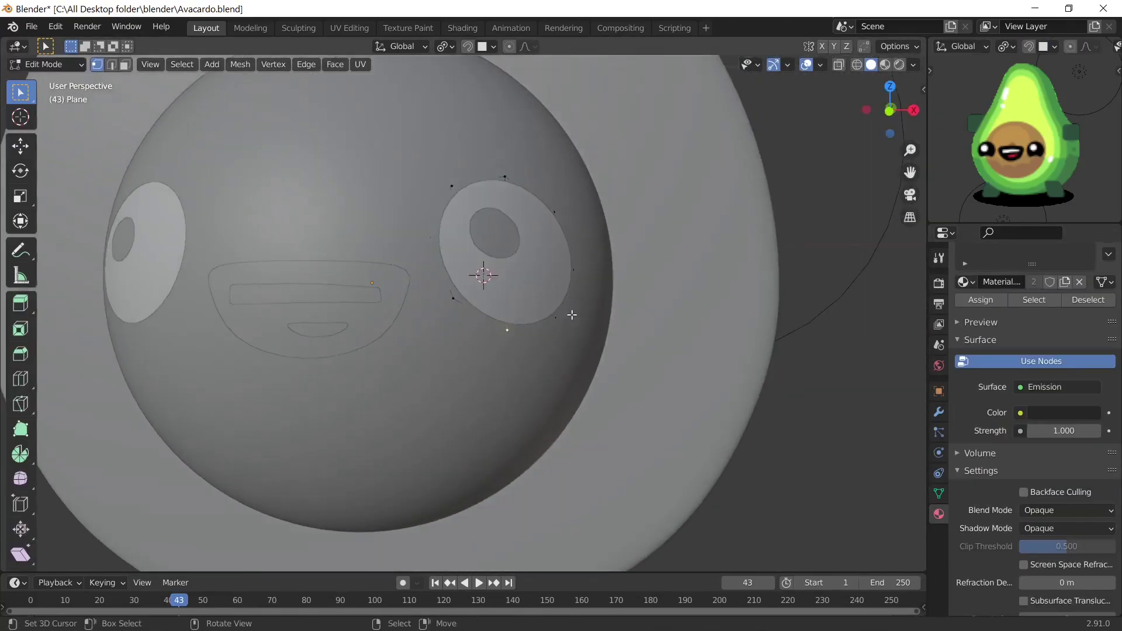
key("z")
left_click(586, 265)
scroll(674, 306, "down", 3)
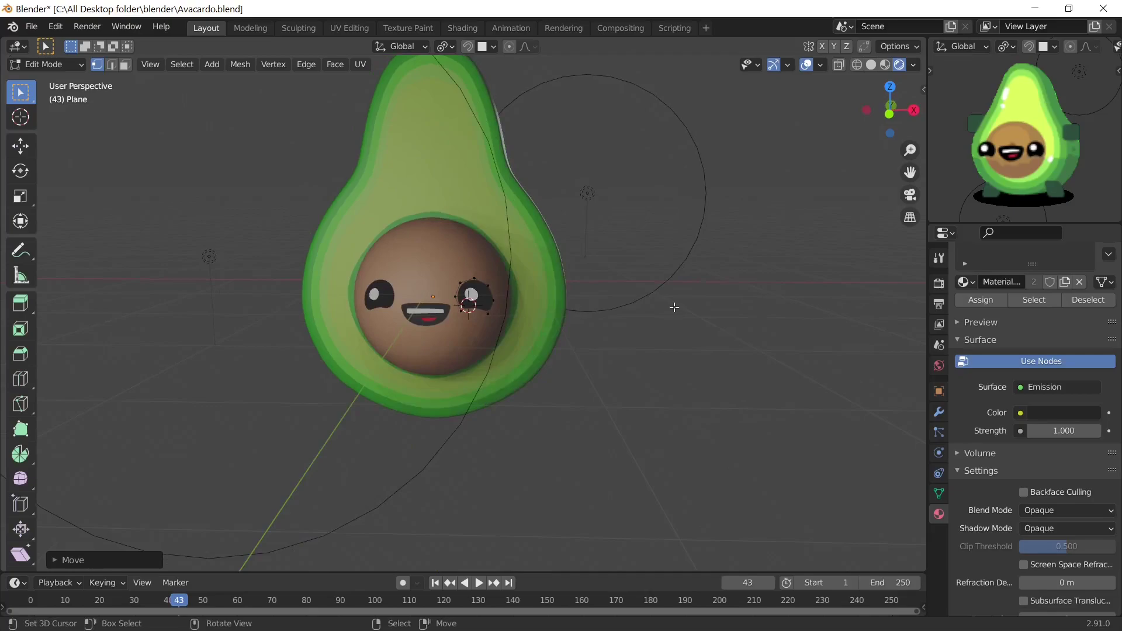
scroll(513, 315, "up", 4)
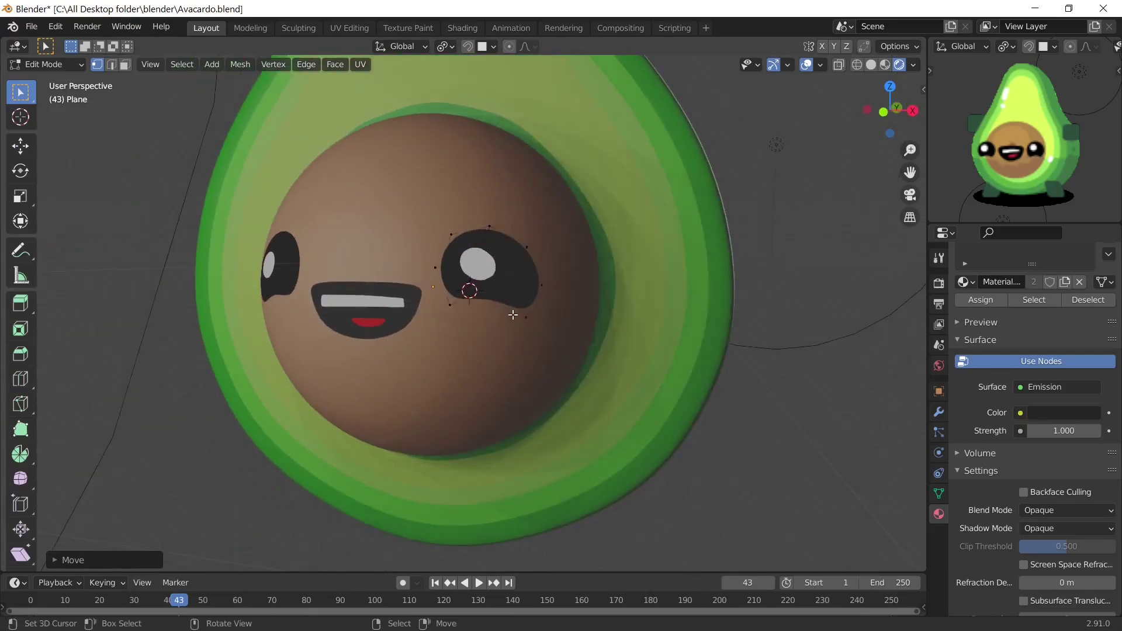
left_click(552, 318)
scroll(526, 310, "down", 2)
scroll(606, 380, "down", 2)
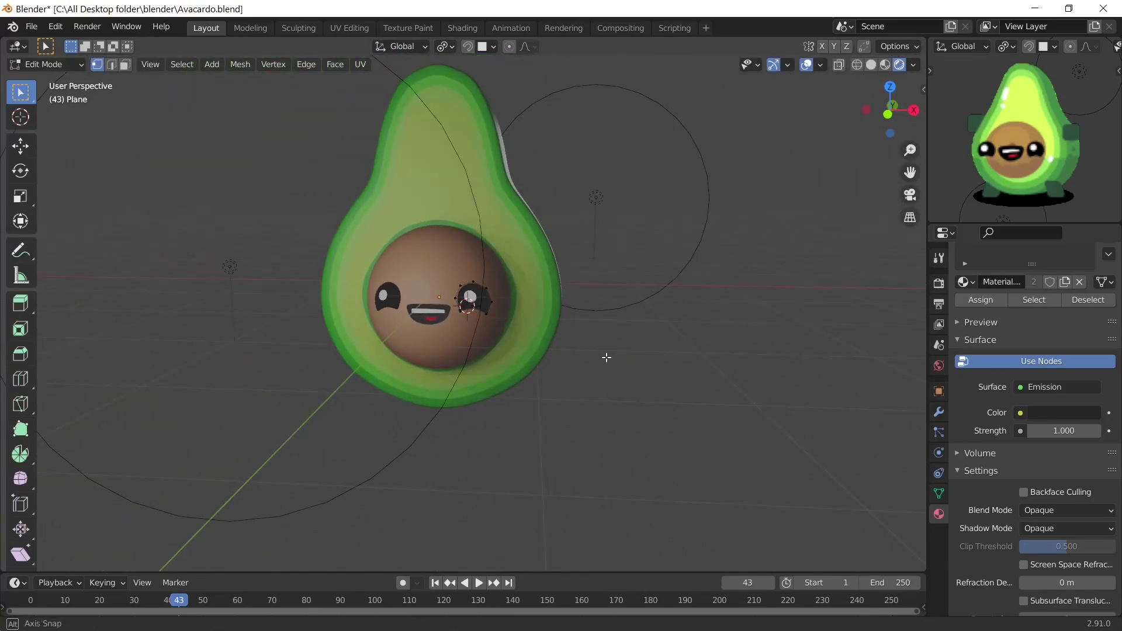
key("Tab")
Resize the brown pit sphere
mouse_move(565, 237)
middle_mouse_down()
mouse_move(534, 293)
mouse_move(723, 260)
mouse_move(485, 255)
middle_mouse_up()
left_click(484, 254)
key("s")
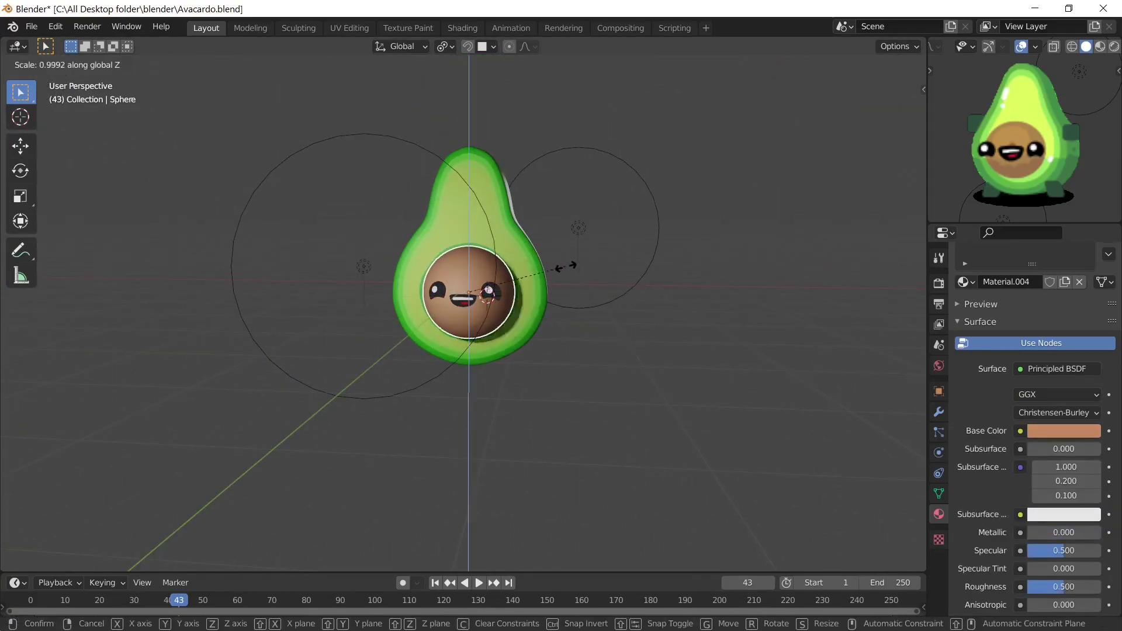
left_click(579, 263)
Duplicate the eye highlight piece in place and remove its Mirror modifier
left_click(490, 291)
scroll(525, 258, "up", 4)
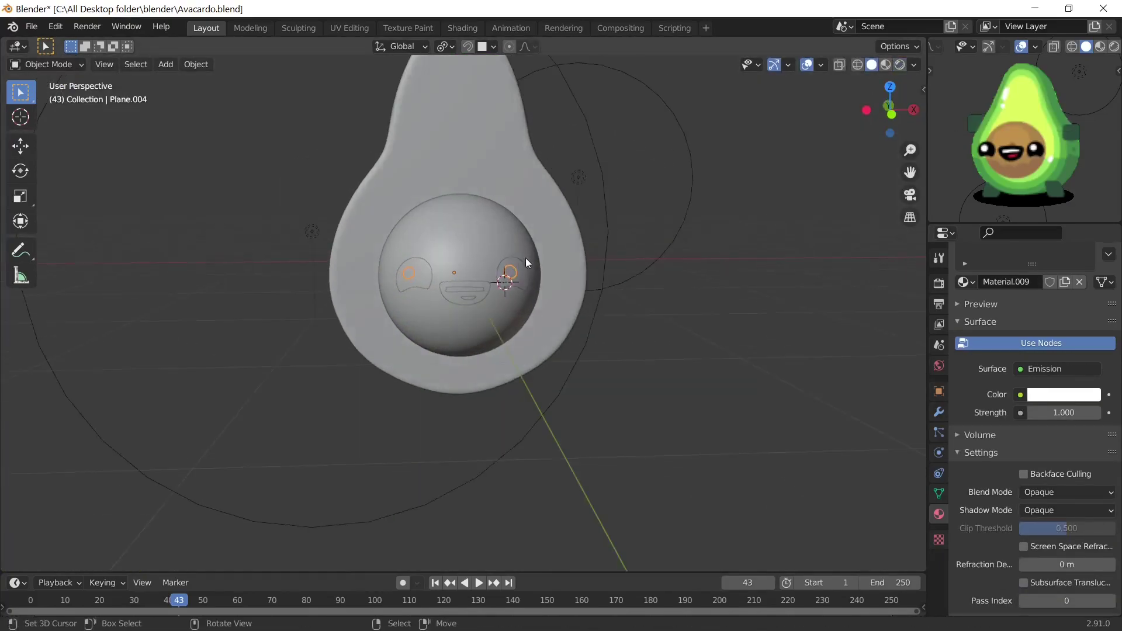
scroll(536, 230, "down", 3)
middle_click_drag(535, 229, 469, 273)
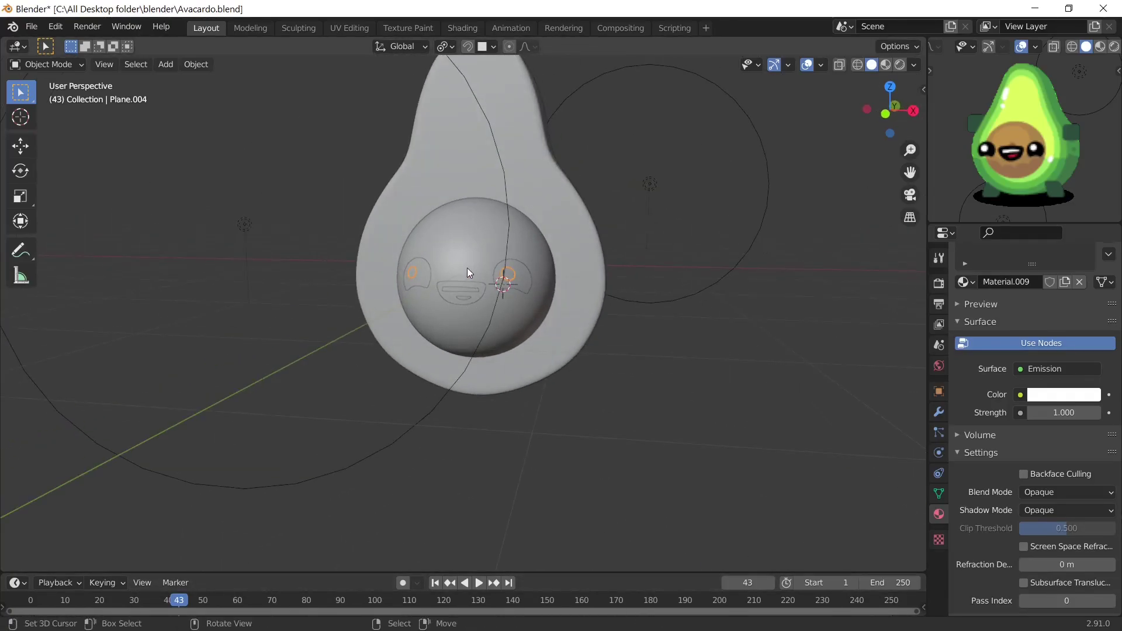
key("shift+d")
right_click(468, 238)
left_click(938, 411)
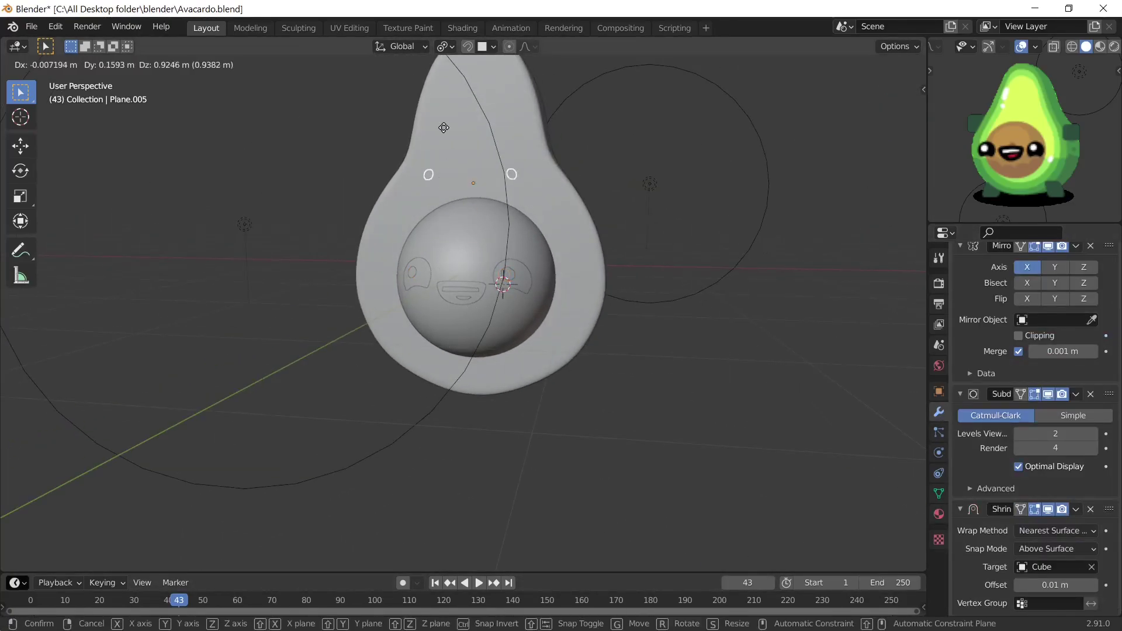
left_click(443, 128)
Scale the duplicated highlight circles into small glint shapes
key("Tab")
key("Tab")
key("ctrl+a")
key("Tab")
key("s")
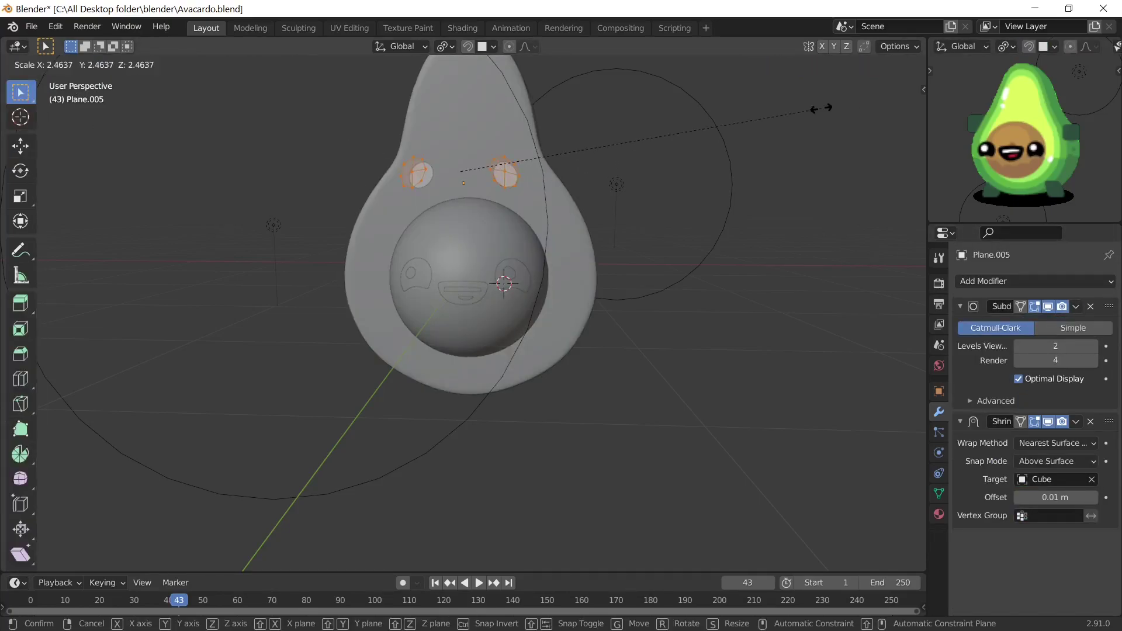
left_click(821, 108)
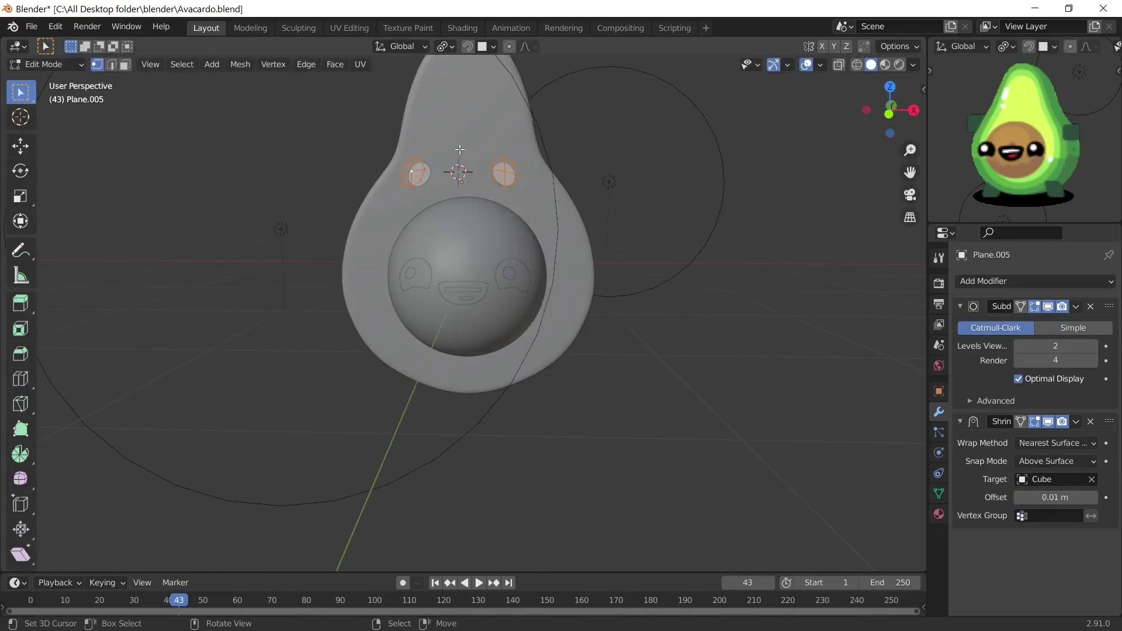
key("s")
left_click(495, 153)
Move the glints onto the body's upper left and place one at the lower right
key("g")
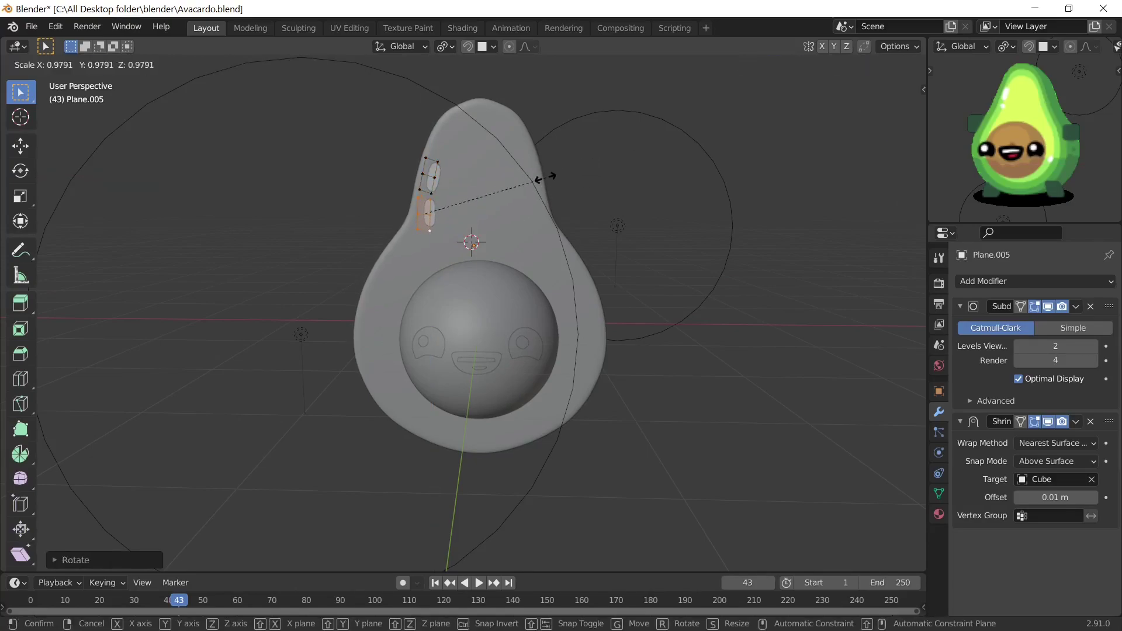
left_click(502, 190)
scroll(553, 208, "down", 3)
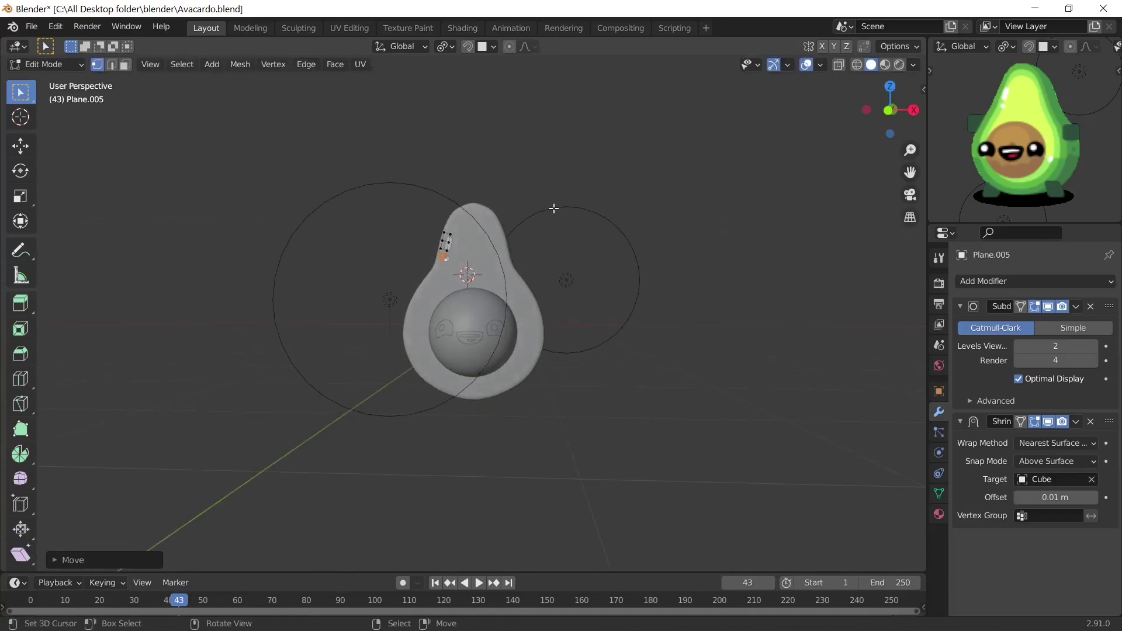
left_click(587, 347)
scroll(684, 329, "up", 3)
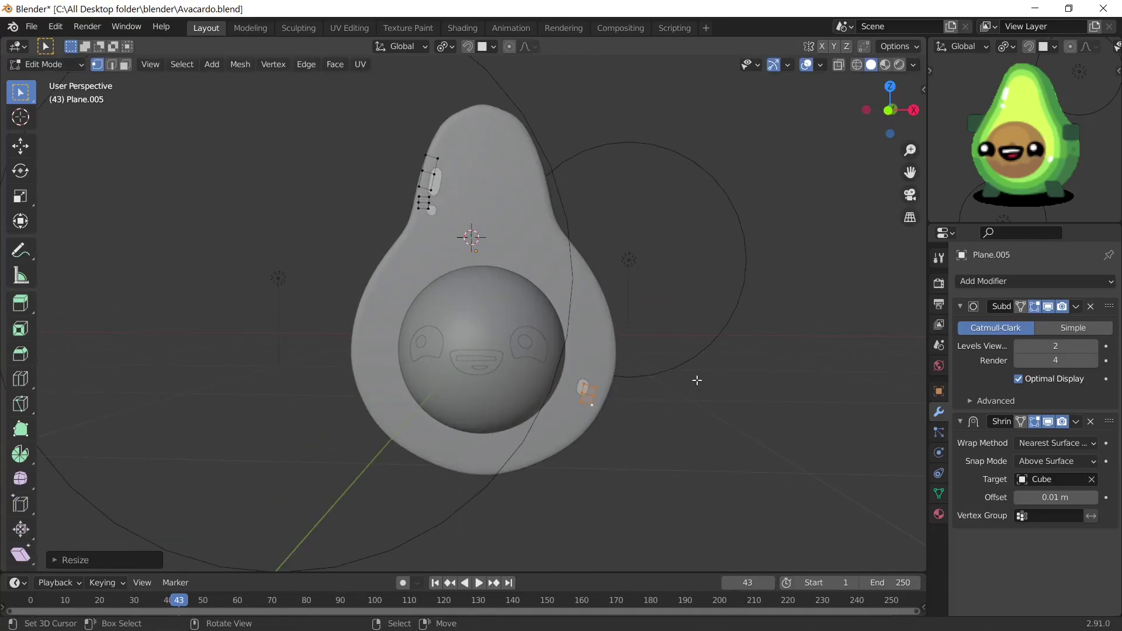
scroll(694, 377, "down", 2)
key("g")
Check the glints in rendered shading and briefly edit the face plane
left_click(79, 82)
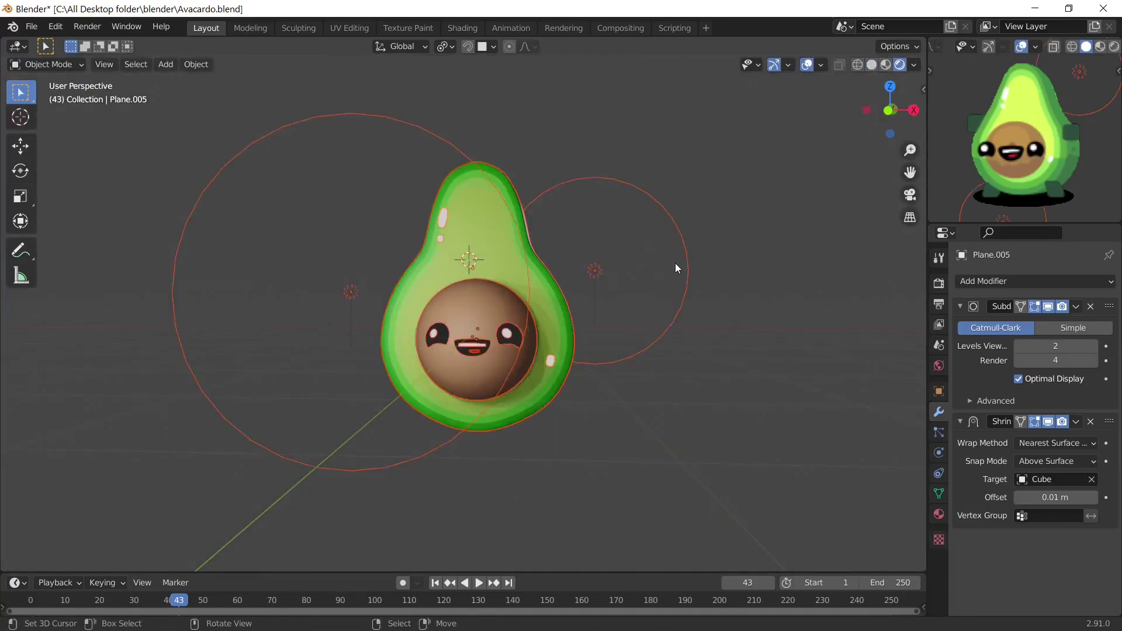
left_click(491, 319)
key("Tab")
scroll(560, 376, "up", 3)
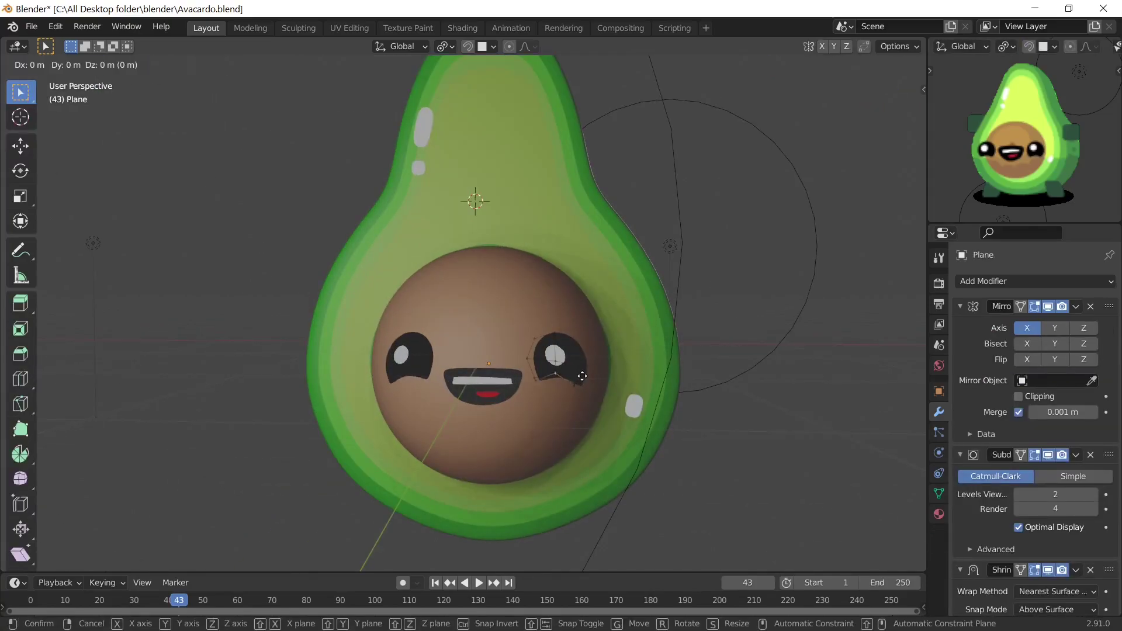
key("Escape")
key("Tab")
Add a cube with a Mirror modifier and place it beside the avocado
scroll(717, 257, "down", 3)
left_click(490, 170)
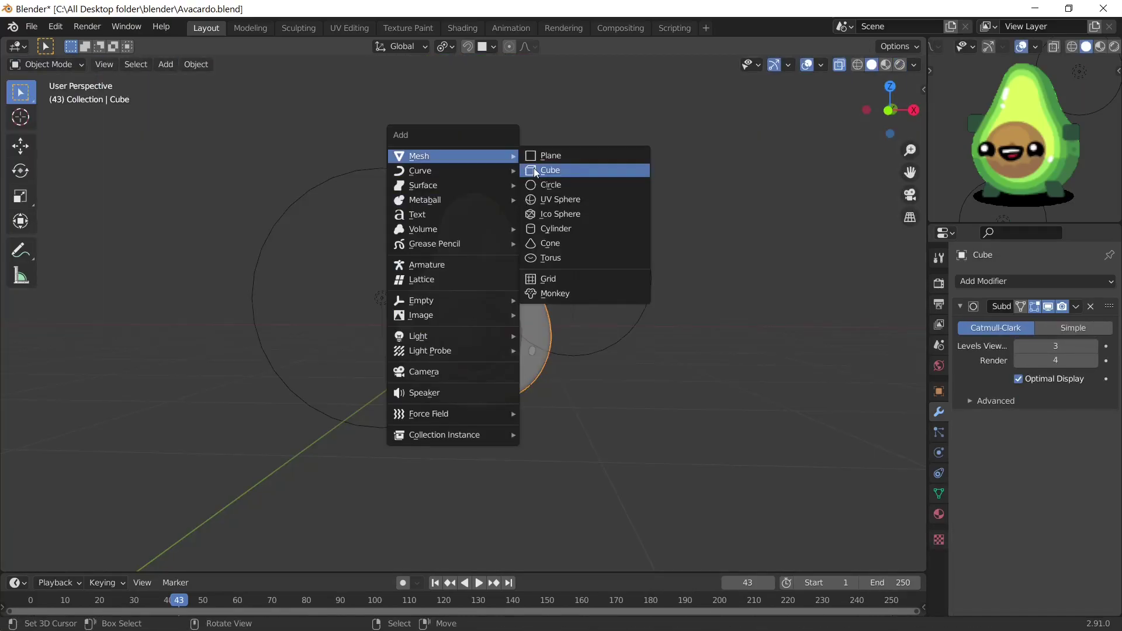
left_click(536, 170)
left_click(1034, 281)
left_click(818, 476)
key("g")
left_click(741, 318)
Scale the mirrored cube down to stubby arm size
key("s")
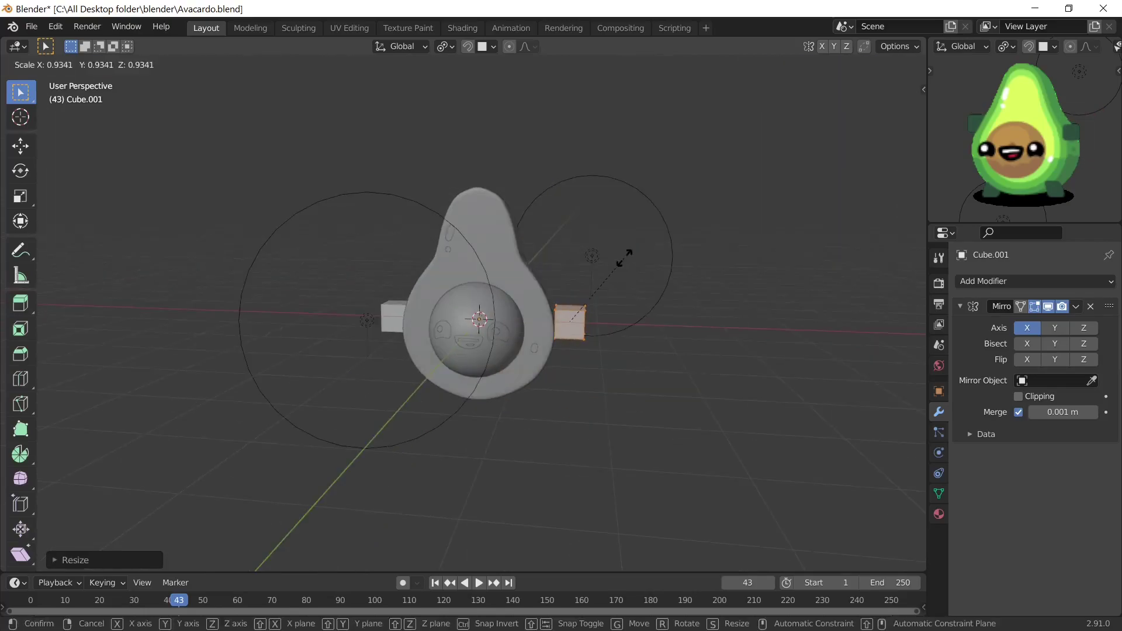
key("Escape")
middle_click_drag(624, 257, 629, 238)
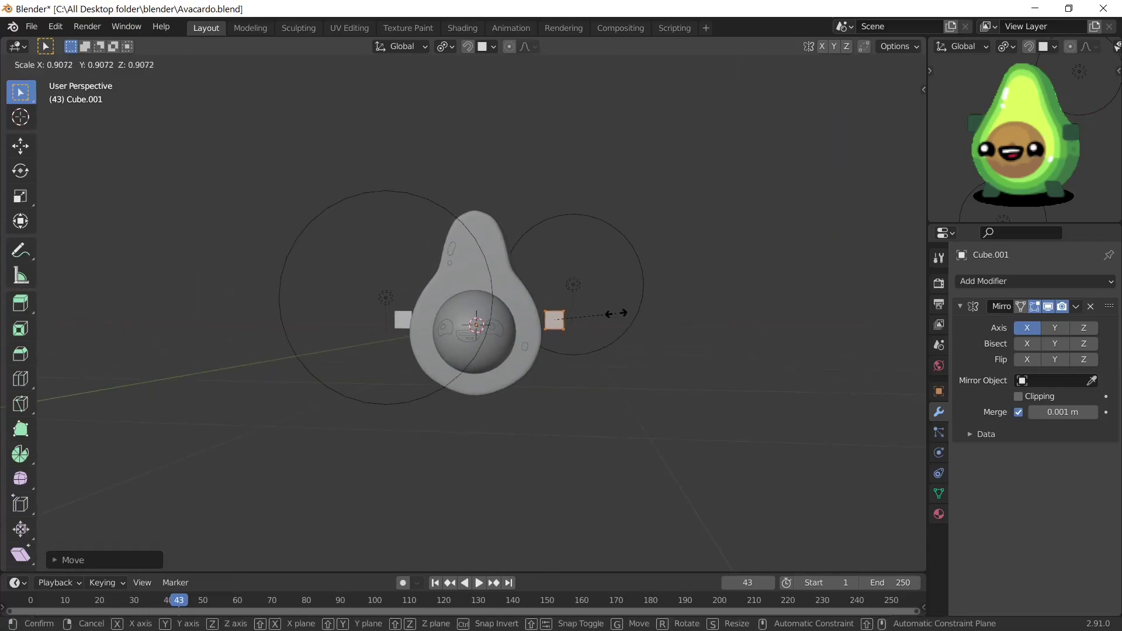
left_click(623, 313)
middle_click_drag(622, 313, 605, 328)
scroll(662, 320, "up", 2)
Round the arm with a Subdivision Surface modifier and move it up against the body
key("ctrl+b")
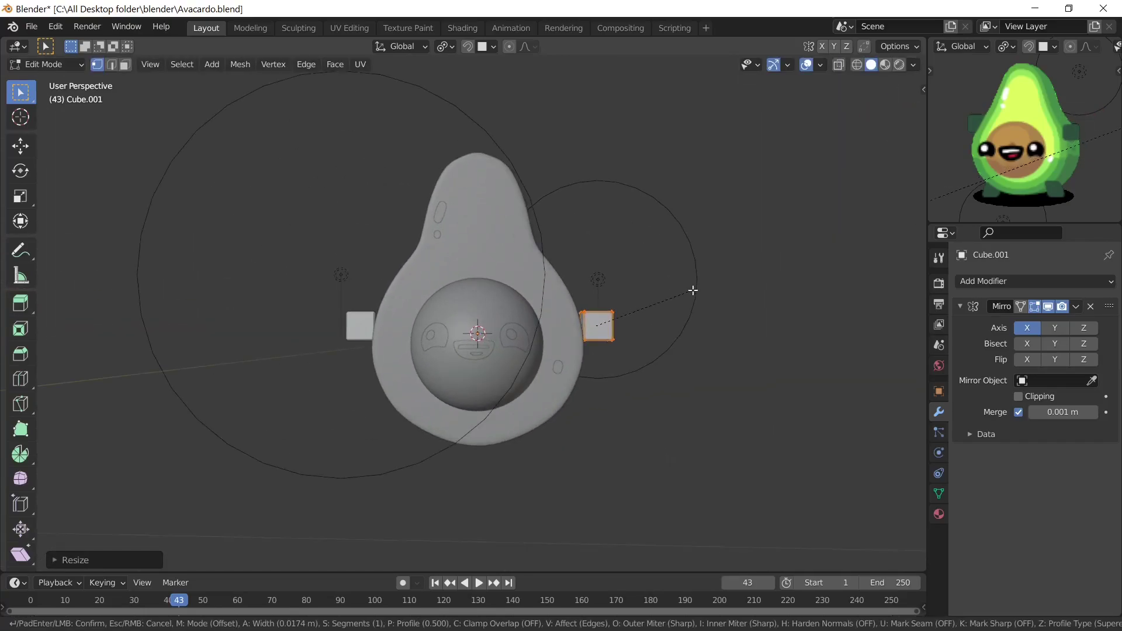
key("Escape")
left_click(1034, 281)
left_click(842, 519)
key("KP_1")
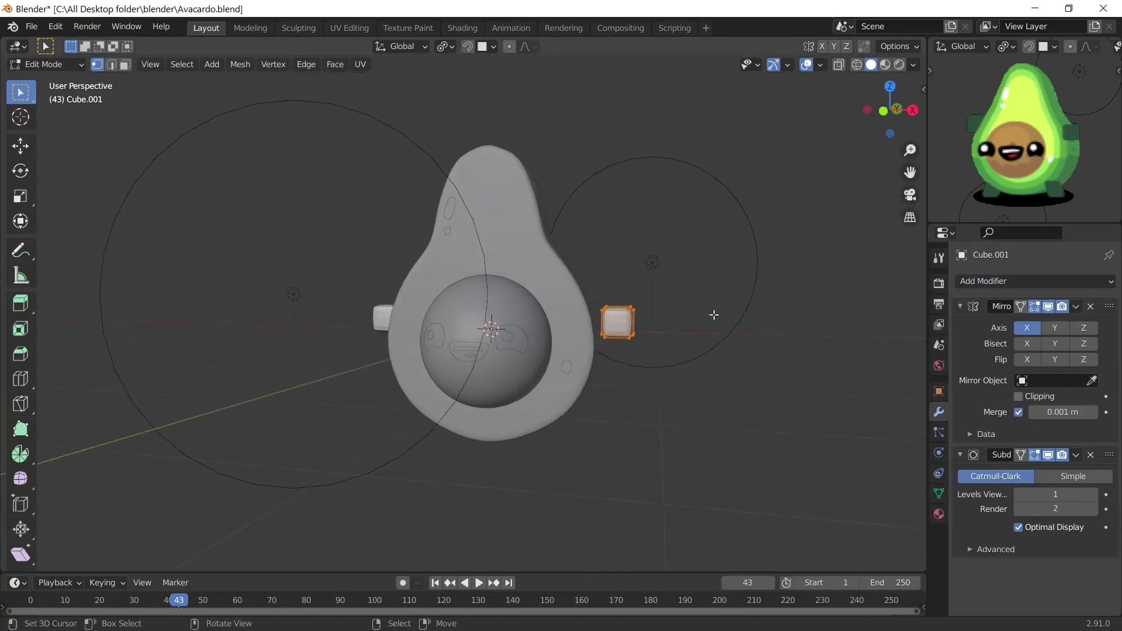
key("g")
left_click(703, 312)
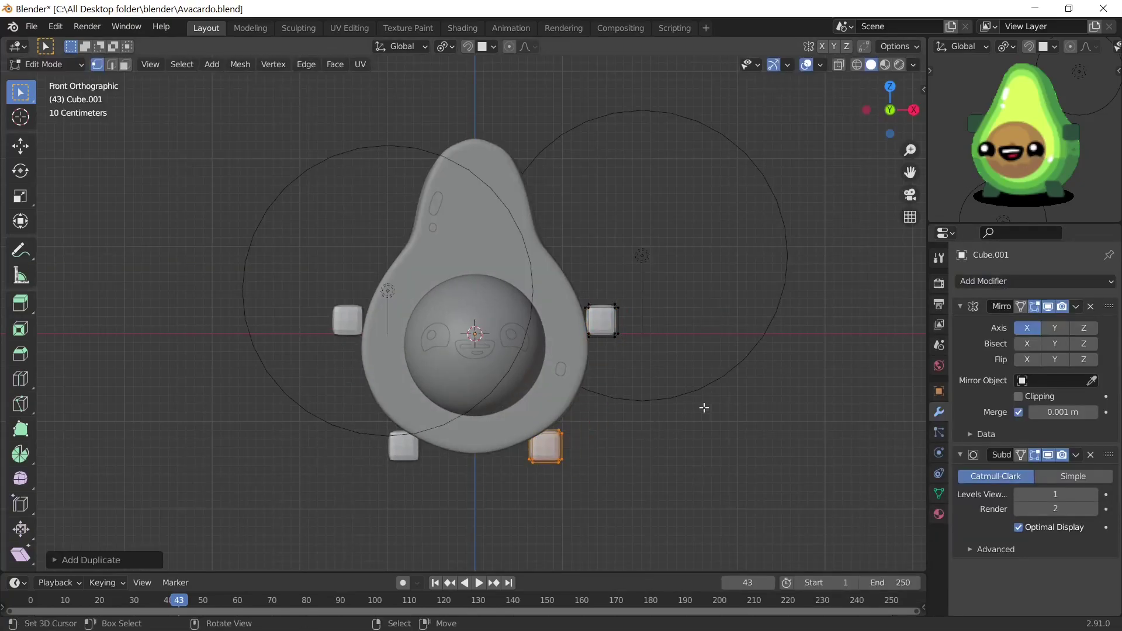
Duplicate the arm and place the copy below the body as a foot
key("g")
left_click(689, 413)
mouse_move(689, 413)
middle_mouse_down()
mouse_move(665, 413)
mouse_move(727, 425)
middle_mouse_up()
key("g")
left_click(613, 422)
Select one foot in Edit Mode and nudge it into position
key("Tab")
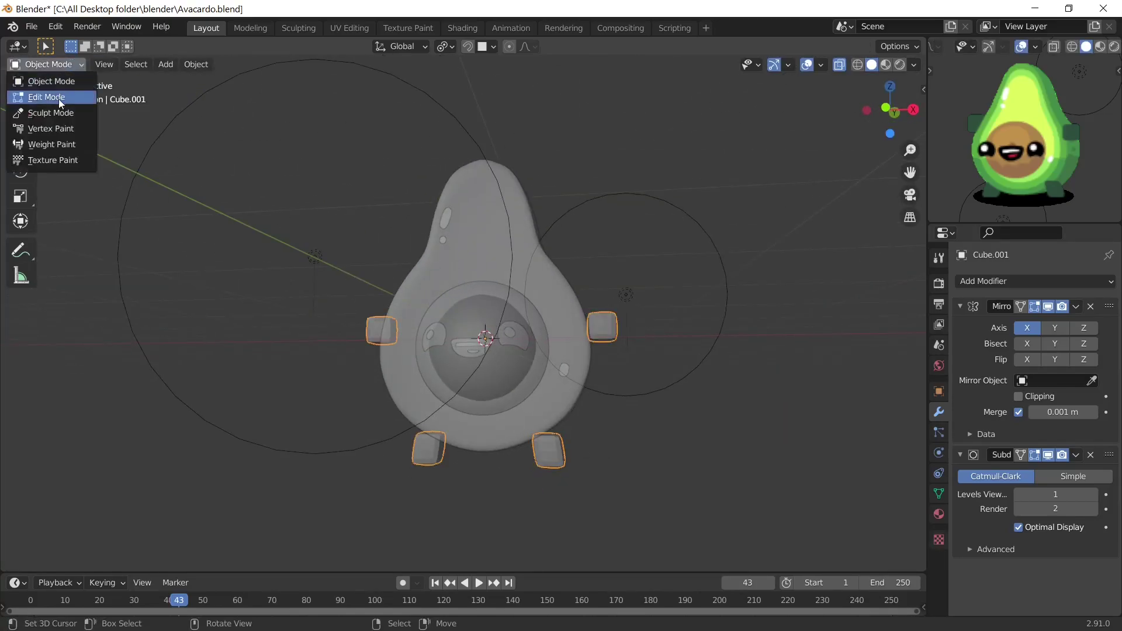
left_click(61, 97)
mouse_move(613, 333)
middle_mouse_down()
mouse_move(642, 333)
mouse_move(614, 351)
middle_mouse_up()
left_click(642, 334)
key("l")
key("g")
left_click(600, 306)
key("Tab")
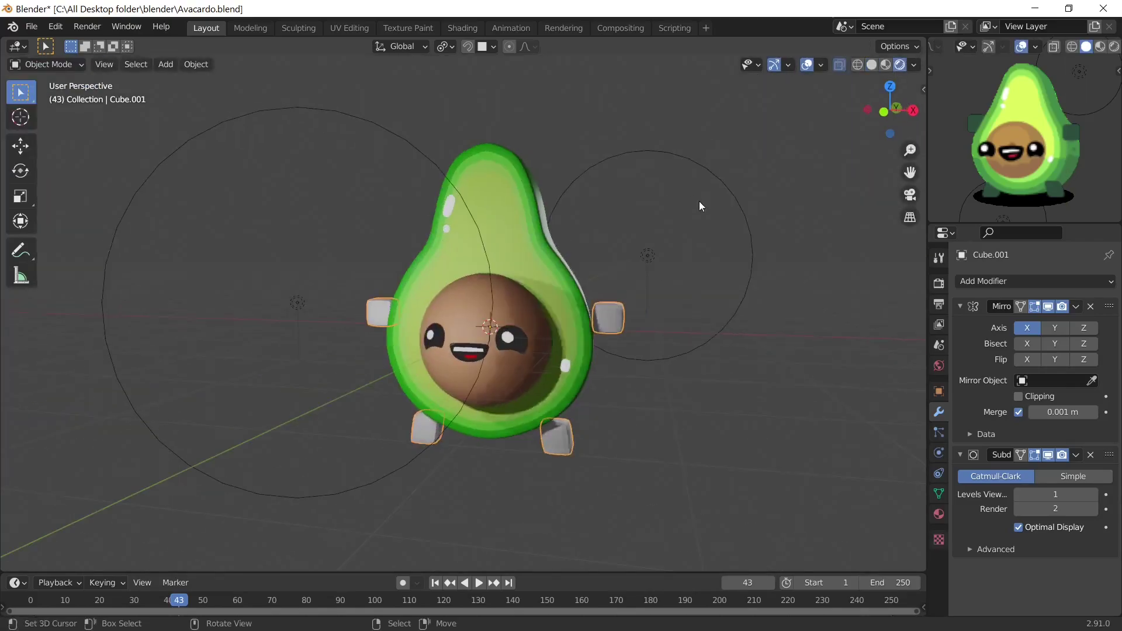
Give the limbs a green Base Color and Shade Smooth
left_click(938, 514)
left_click(1063, 491)
right_click(633, 353)
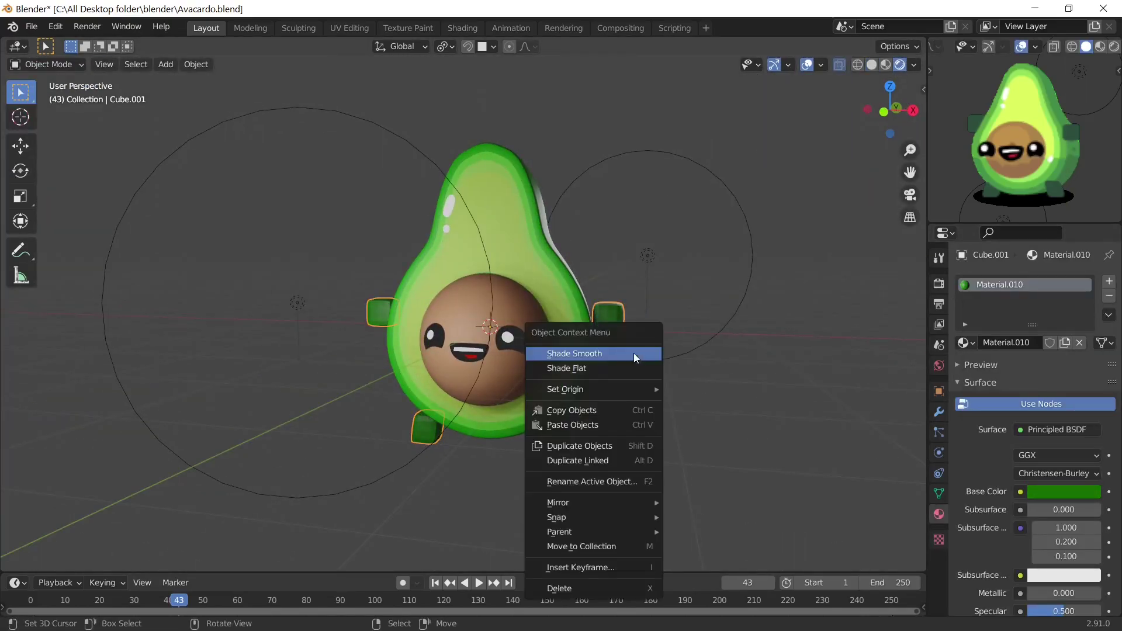
left_click(633, 352)
Paint dark speckles on the avocado's back in Texture Paint mode with a smaller brush
left_click(545, 236)
scroll(1055, 529, "down", 5)
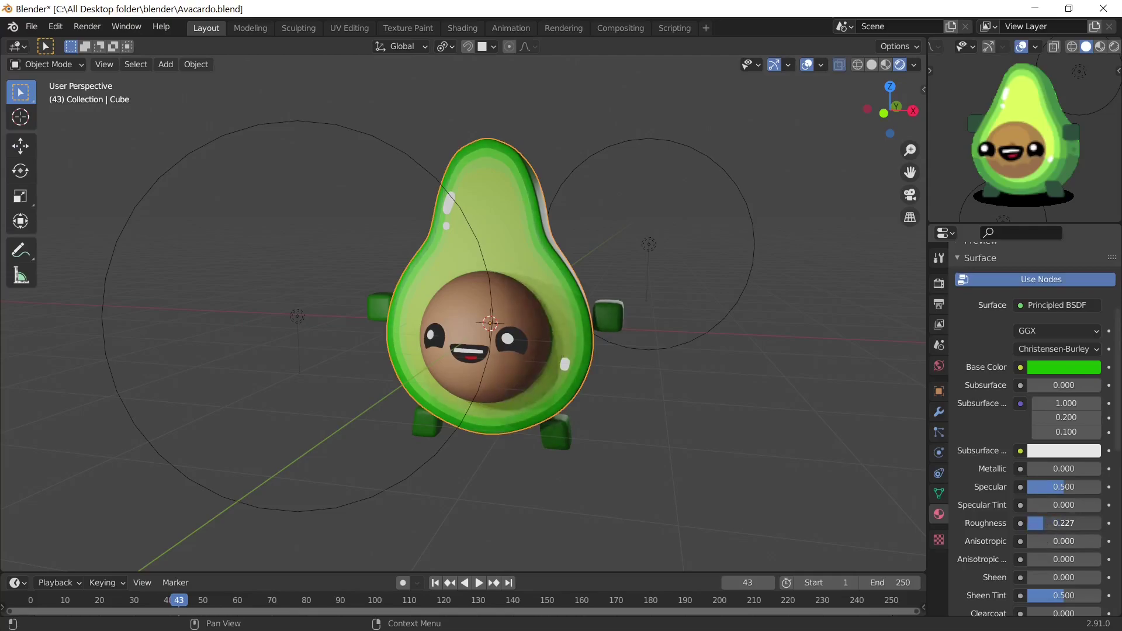
middle_click_drag(555, 380, 632, 443)
key("ctrl+Tab")
mouse_move(493, 376)
middle_mouse_down()
mouse_move(484, 400)
mouse_move(368, 333)
mouse_move(438, 301)
mouse_move(431, 189)
mouse_move(490, 220)
mouse_move(561, 343)
mouse_move(409, 347)
mouse_move(528, 300)
mouse_move(475, 365)
middle_mouse_up()
key("f")
left_click(409, 348)
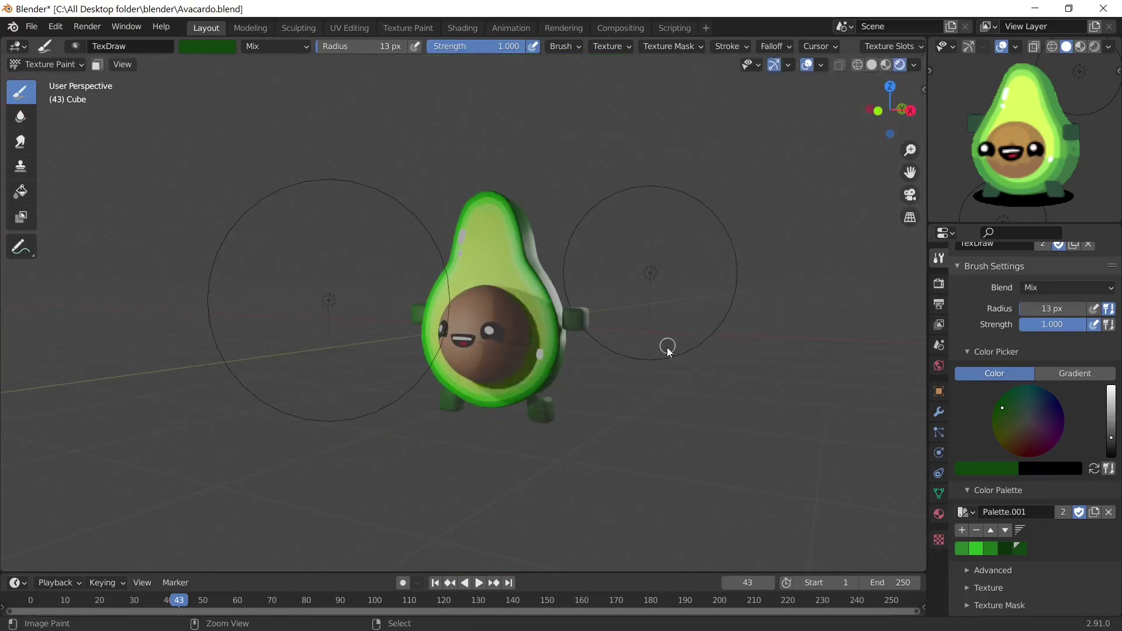
key("ctrl+Tab")
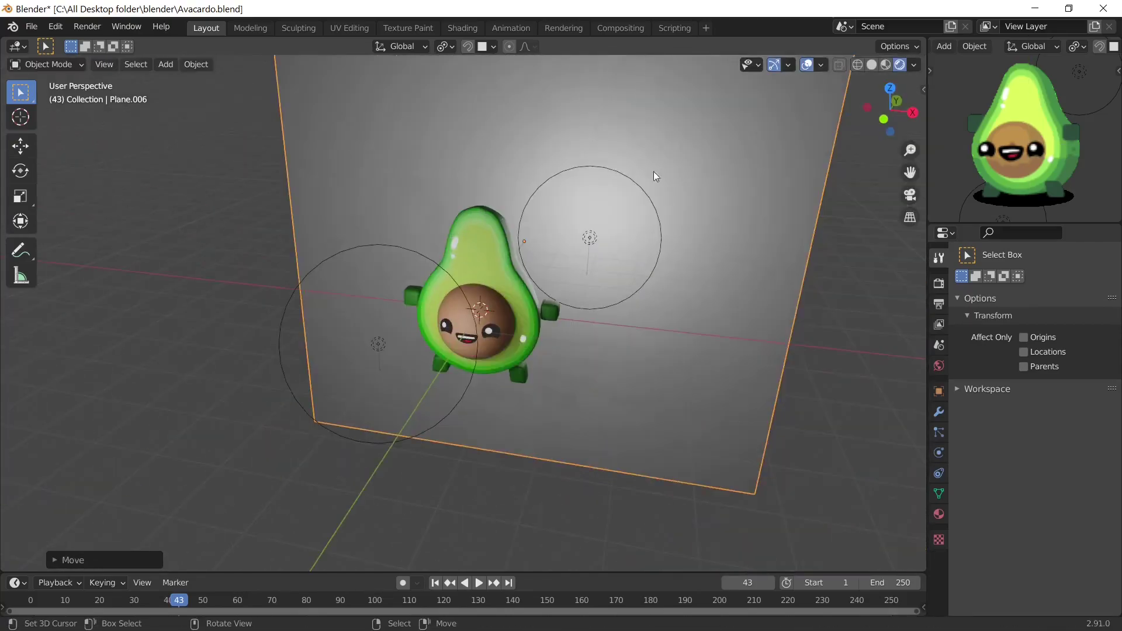
Add a camera facing the avocado, view through it, and open the render size settings
key("shift+a")
left_click(584, 440)
key("g")
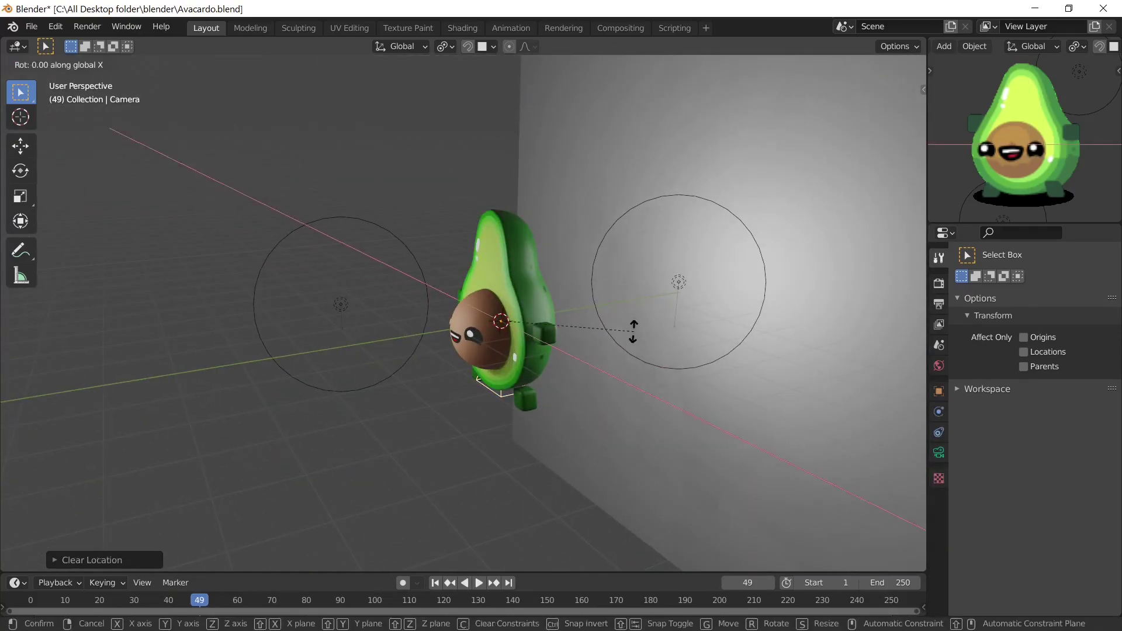
left_click(633, 331)
key("KP_0")
left_click(938, 283)
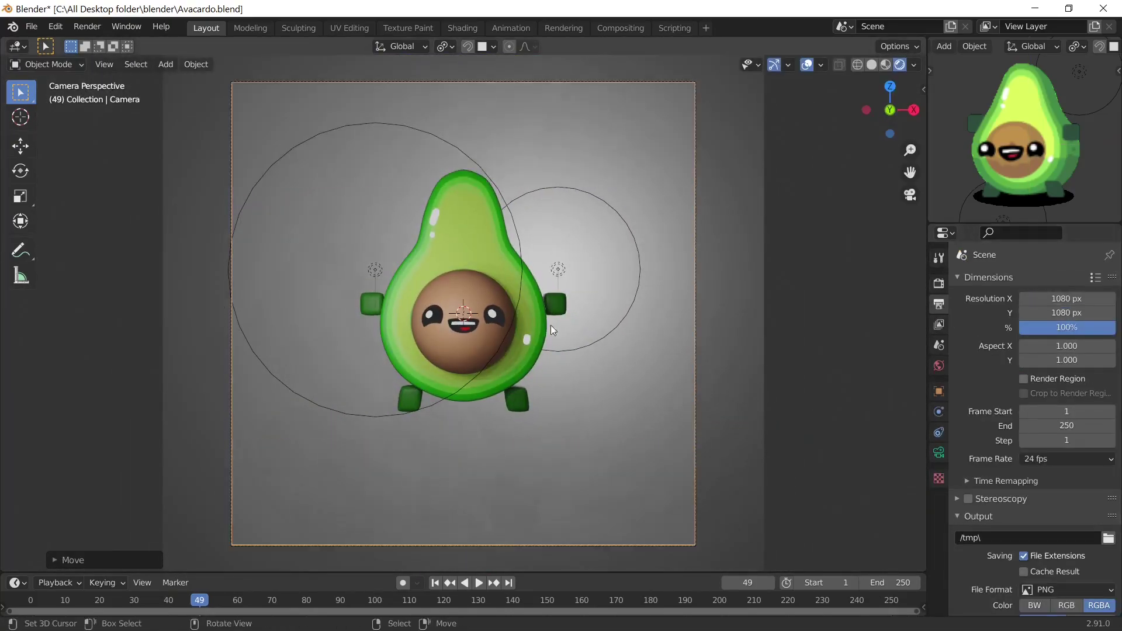